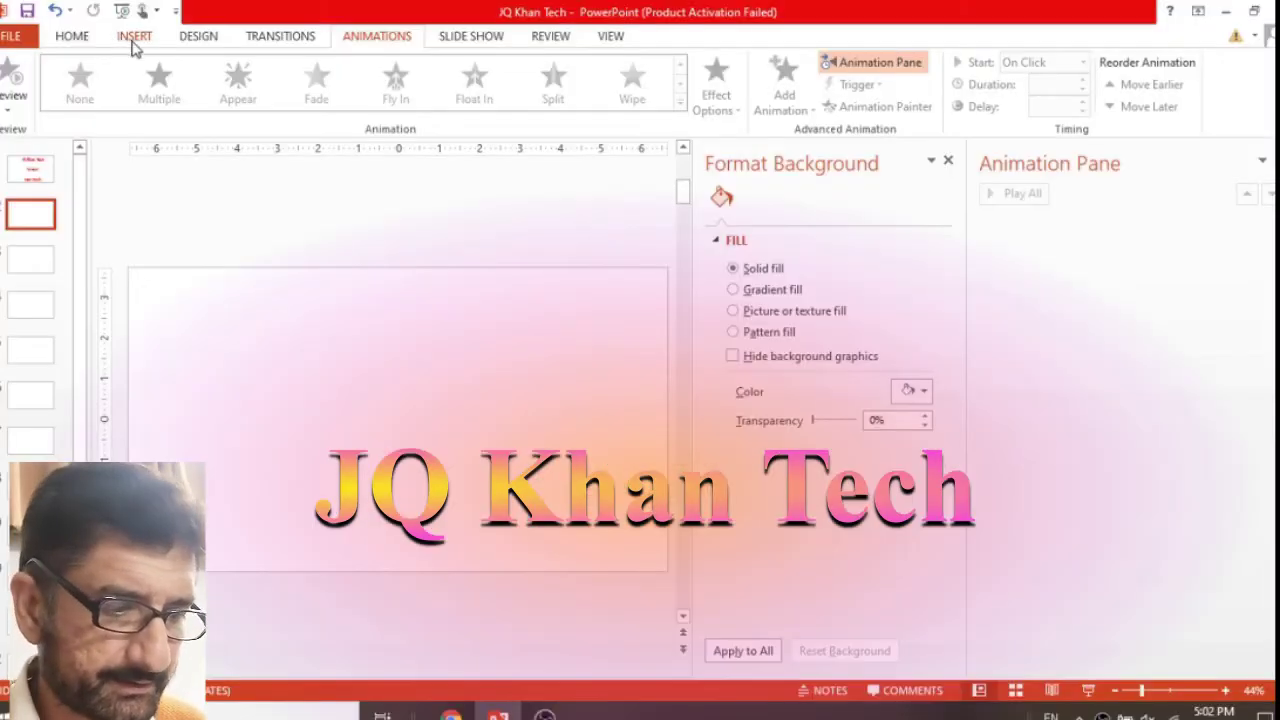
Draw a rounded rectangle on the left and shape it into a 5.33" by 0.26" capsule bar
left_click(135, 38)
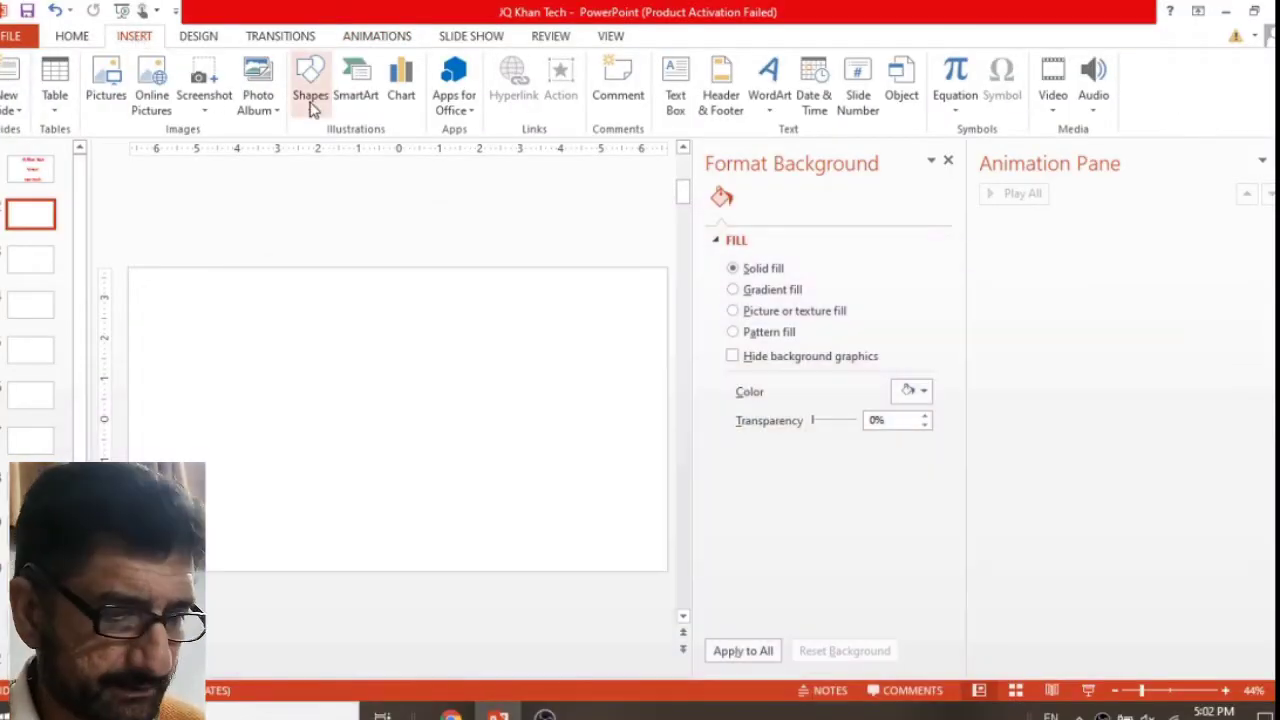
left_click(311, 110)
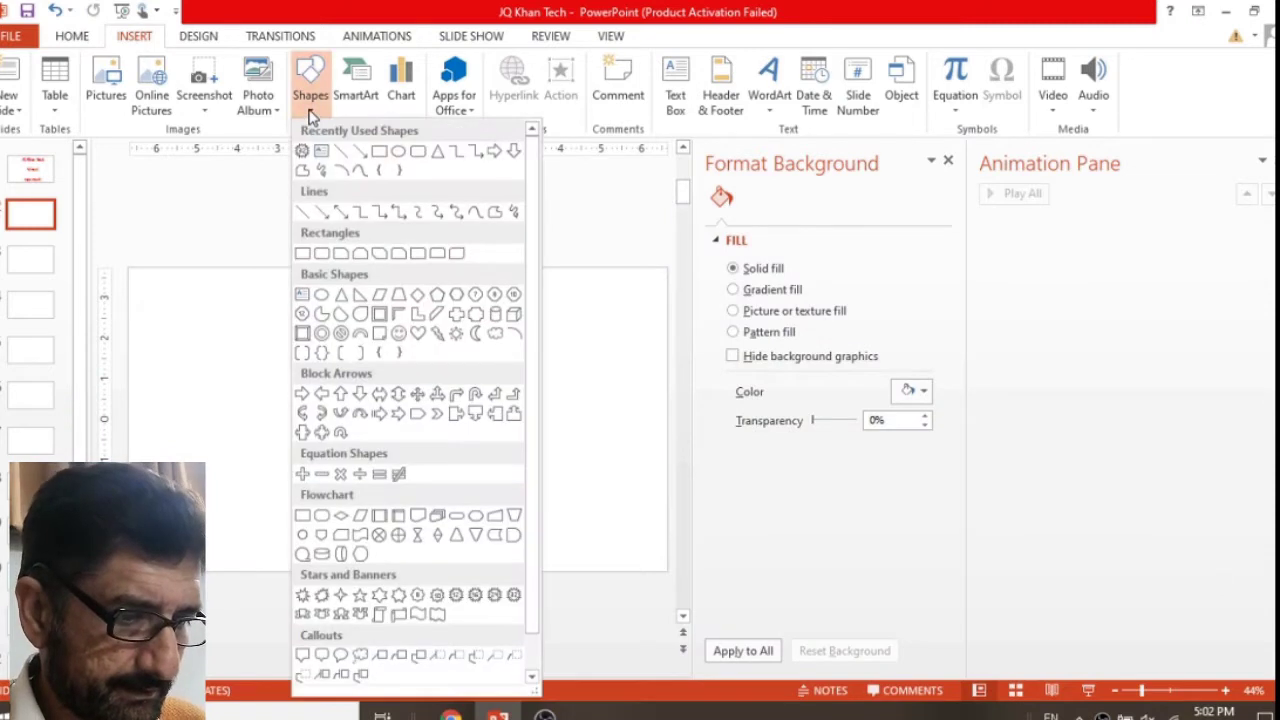
left_click(423, 153)
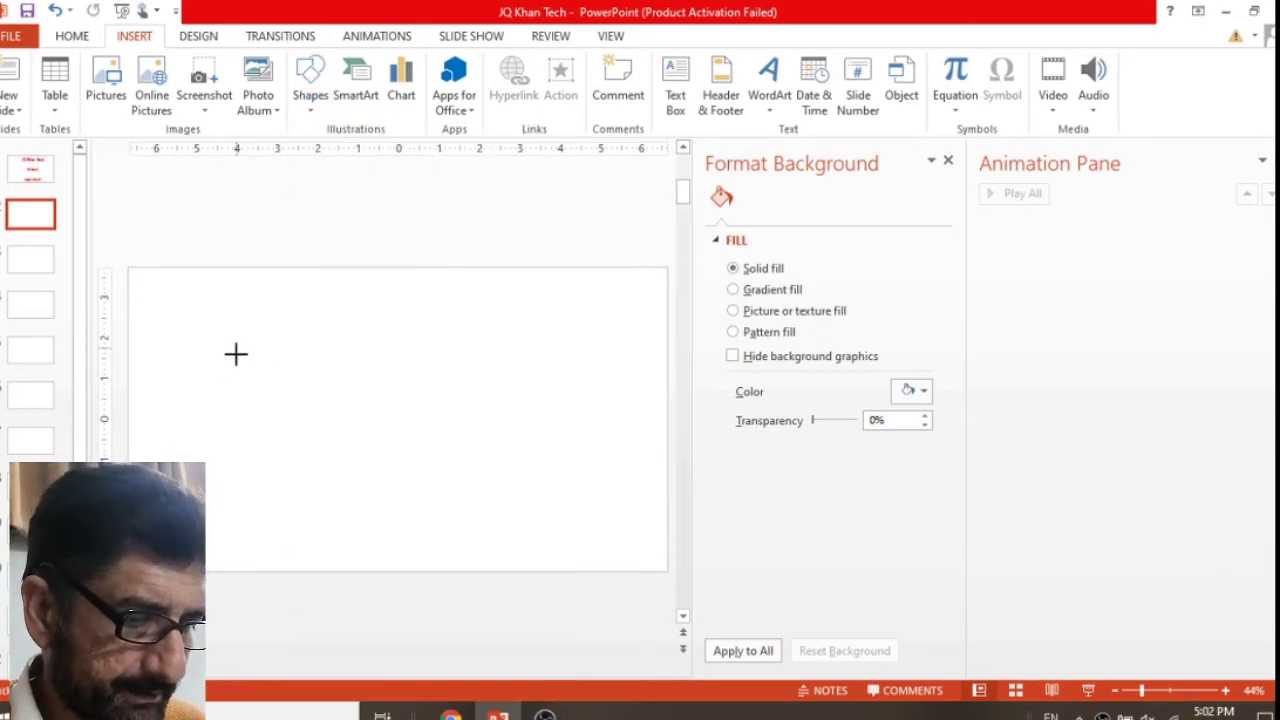
left_click_drag(236, 348, 284, 563)
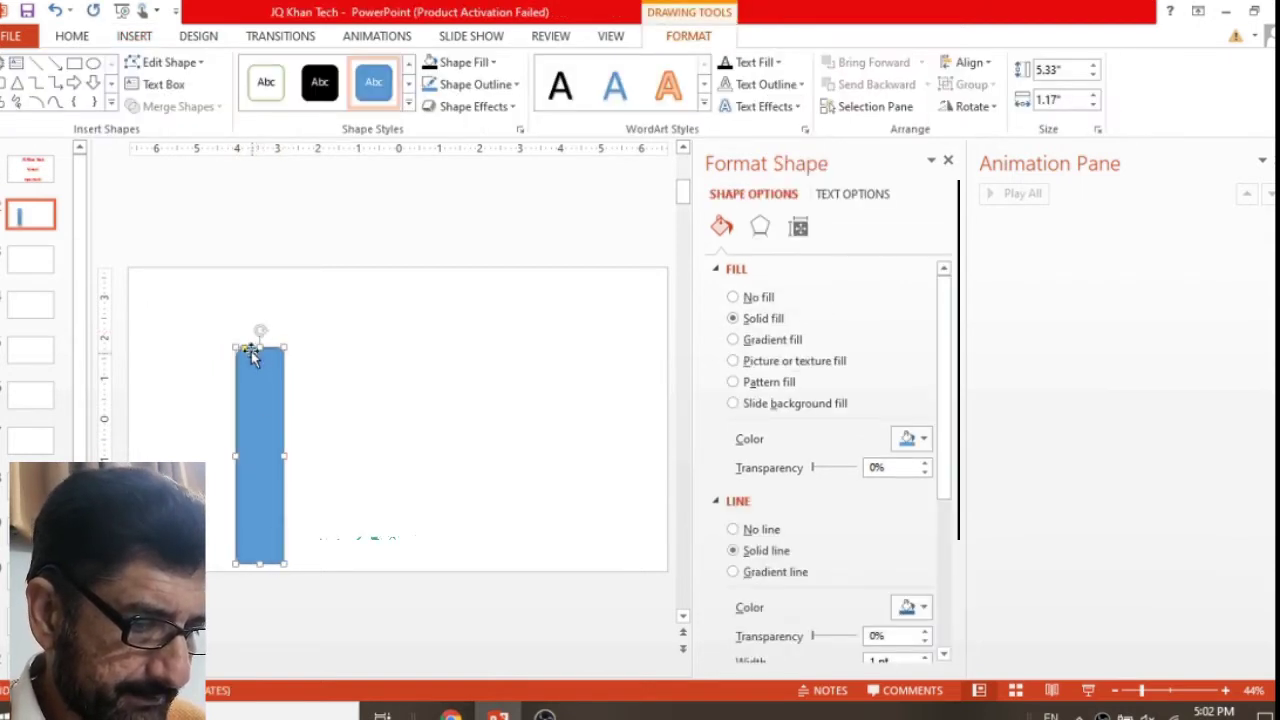
left_click_drag(246, 350, 270, 348)
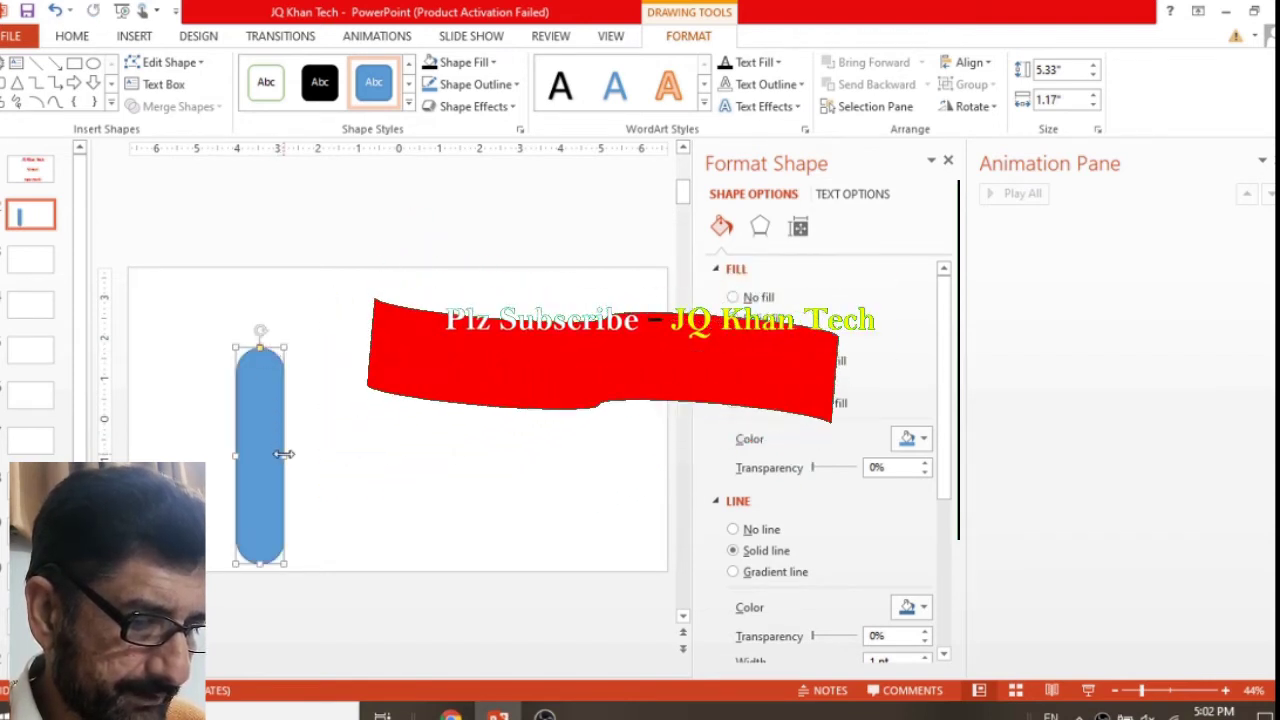
left_click_drag(283, 455, 243, 457)
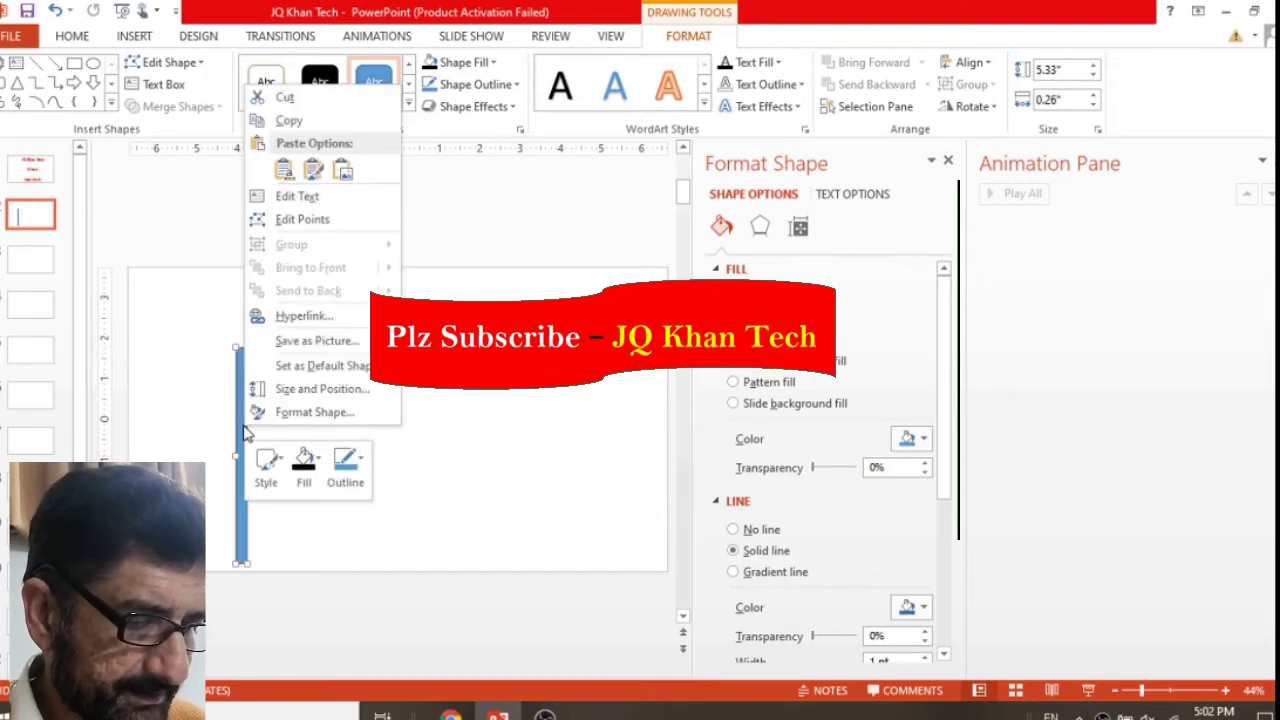
Give the bar a light preset gradient fill of Linear type
right_click(245, 432)
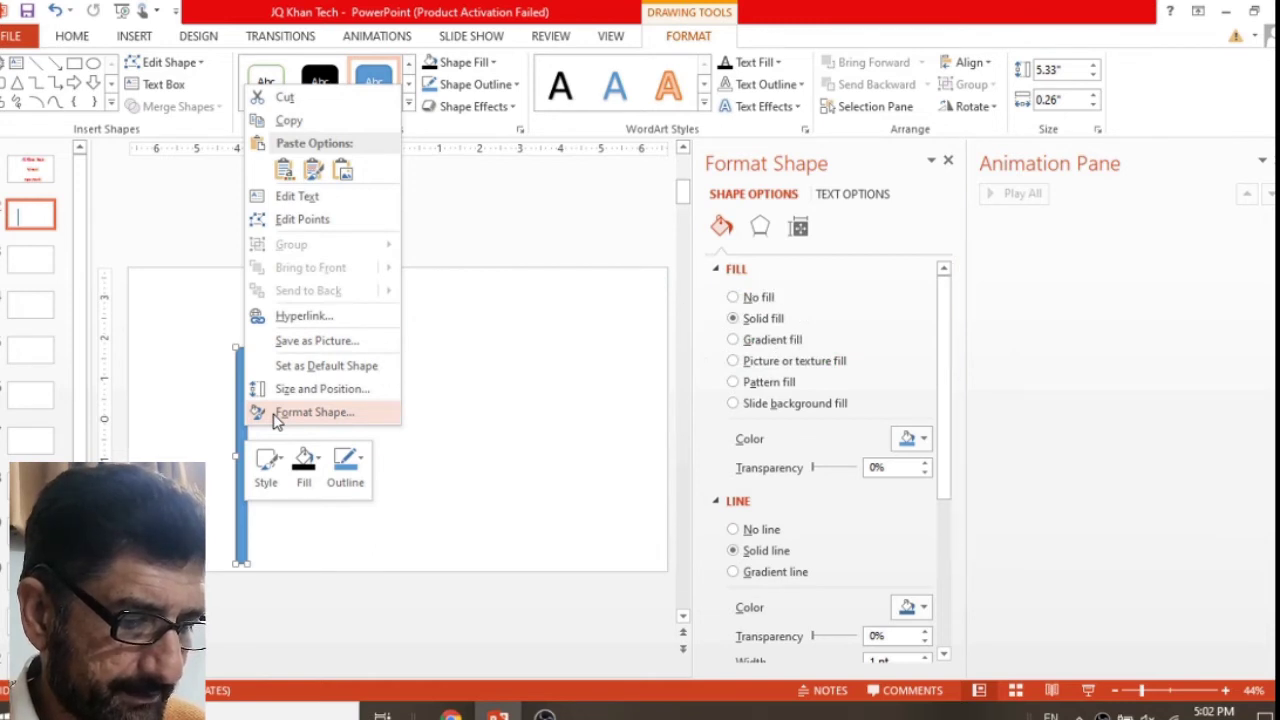
left_click(777, 341)
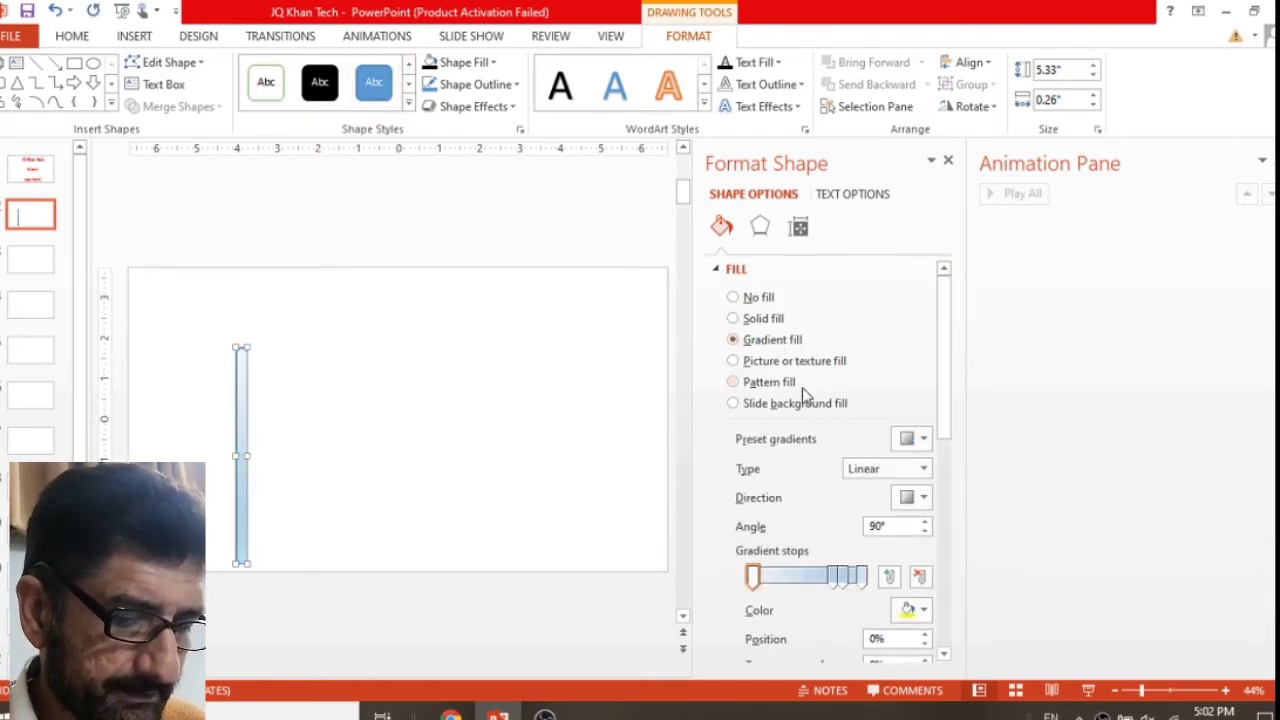
left_click(925, 440)
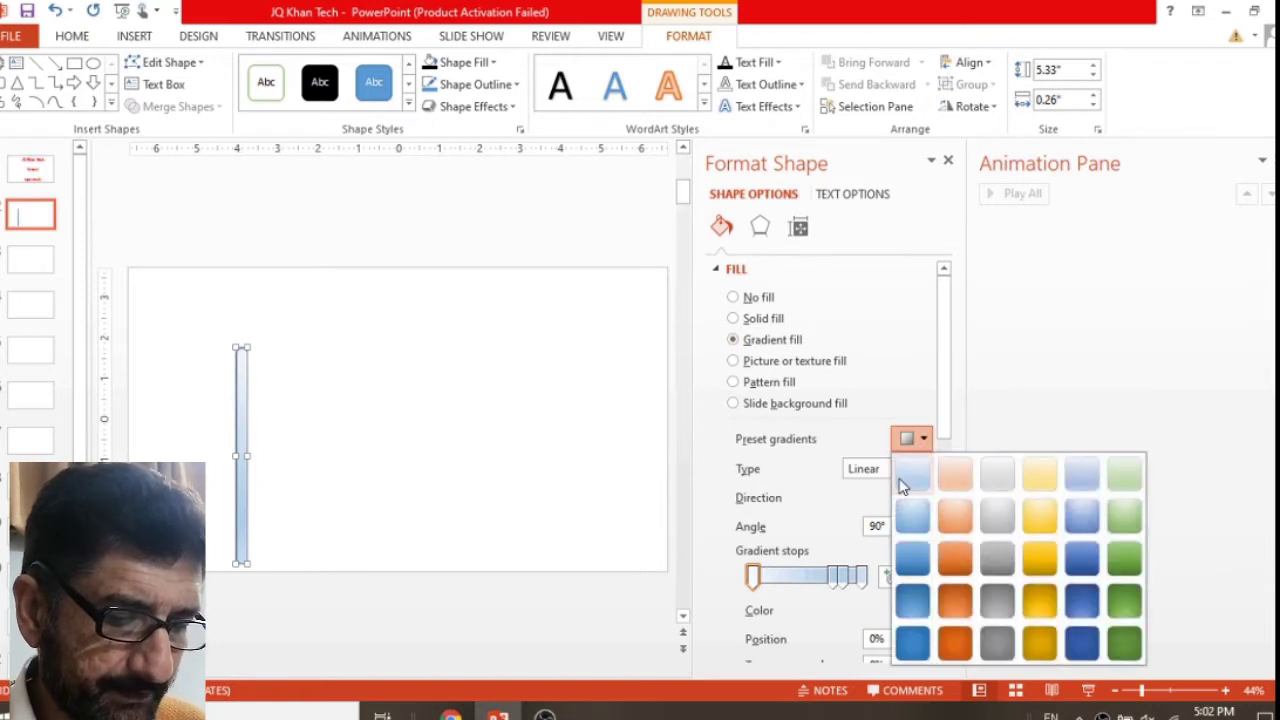
left_click(905, 479)
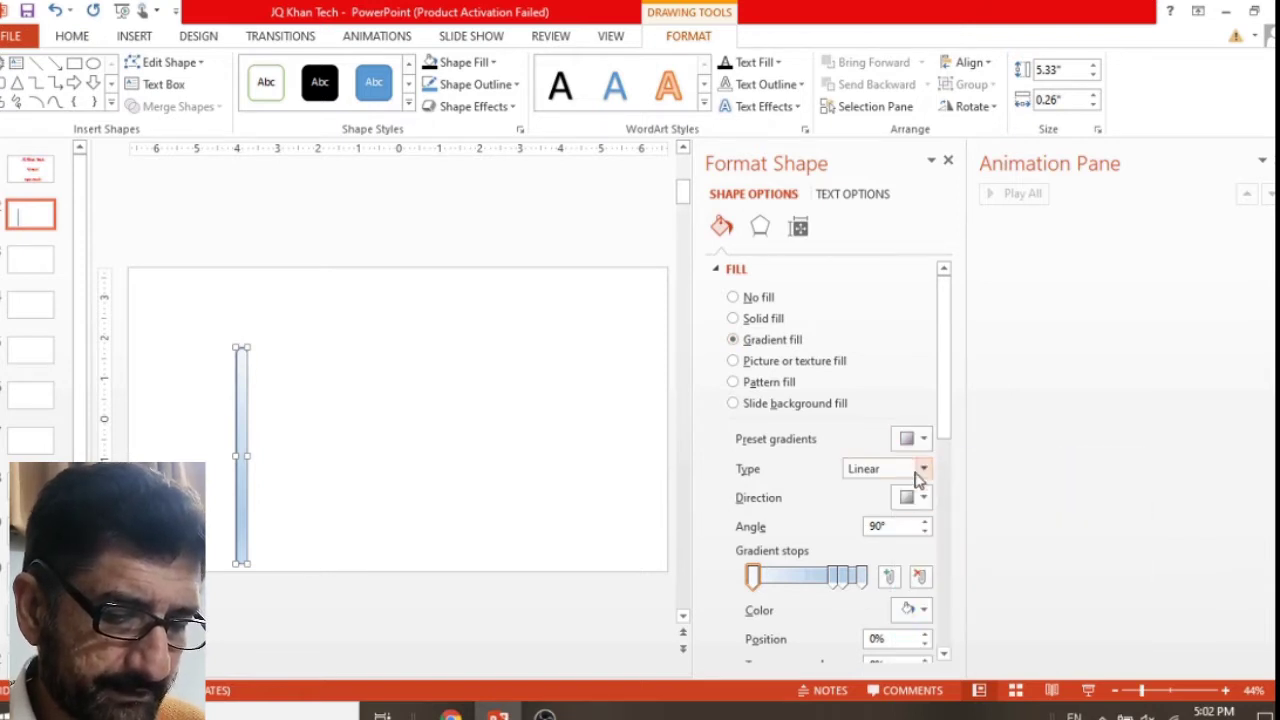
left_click(923, 469)
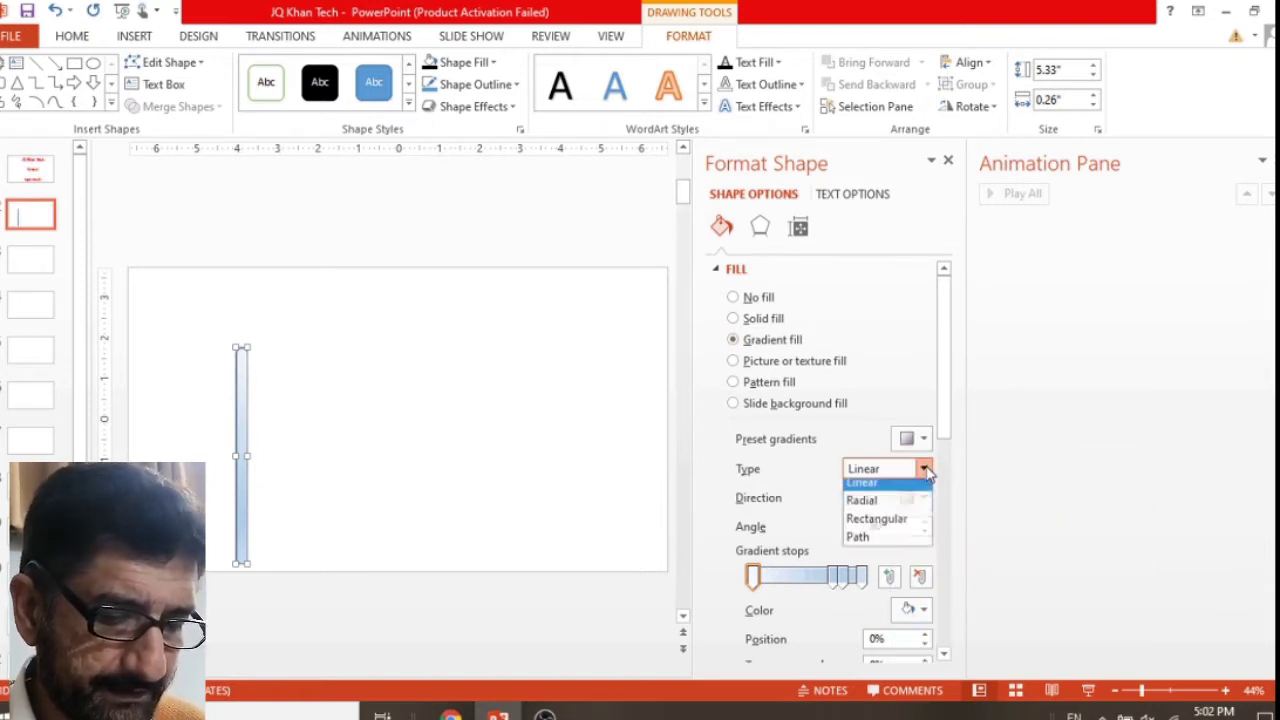
left_click(905, 490)
Set the gradient direction to Linear Up at 270° and select the first stop
left_click(923, 500)
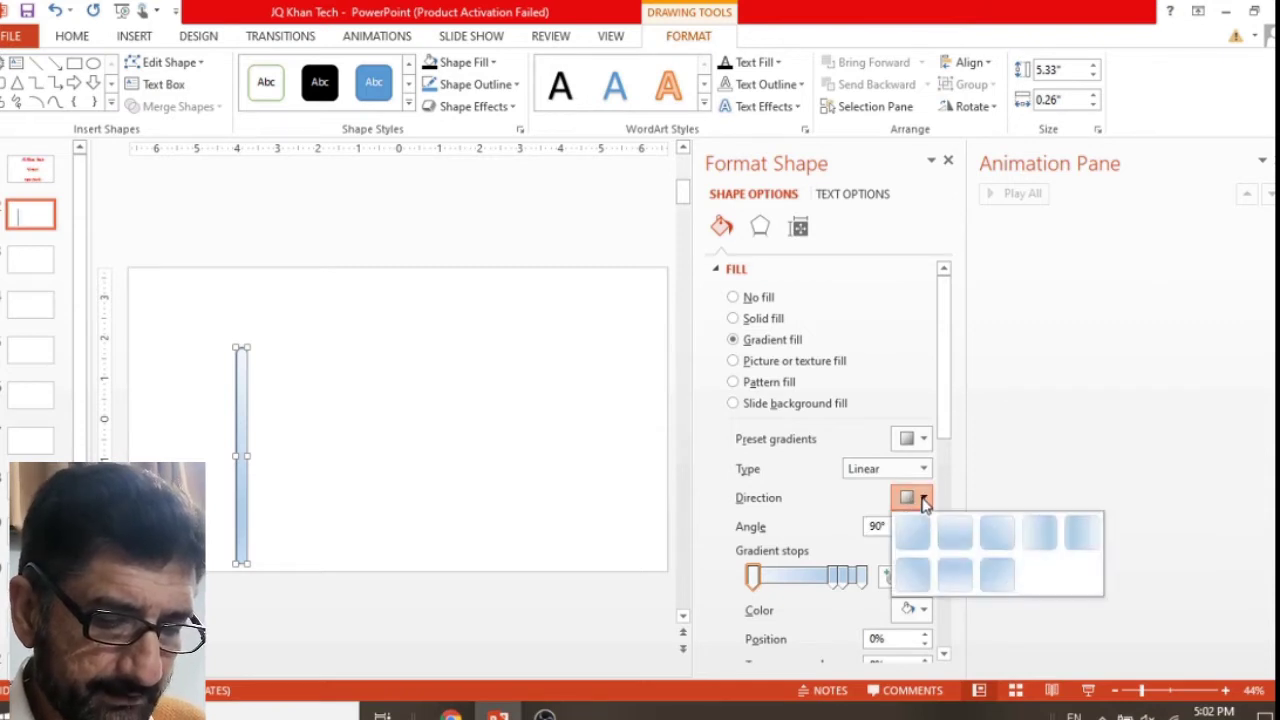
left_click(954, 573)
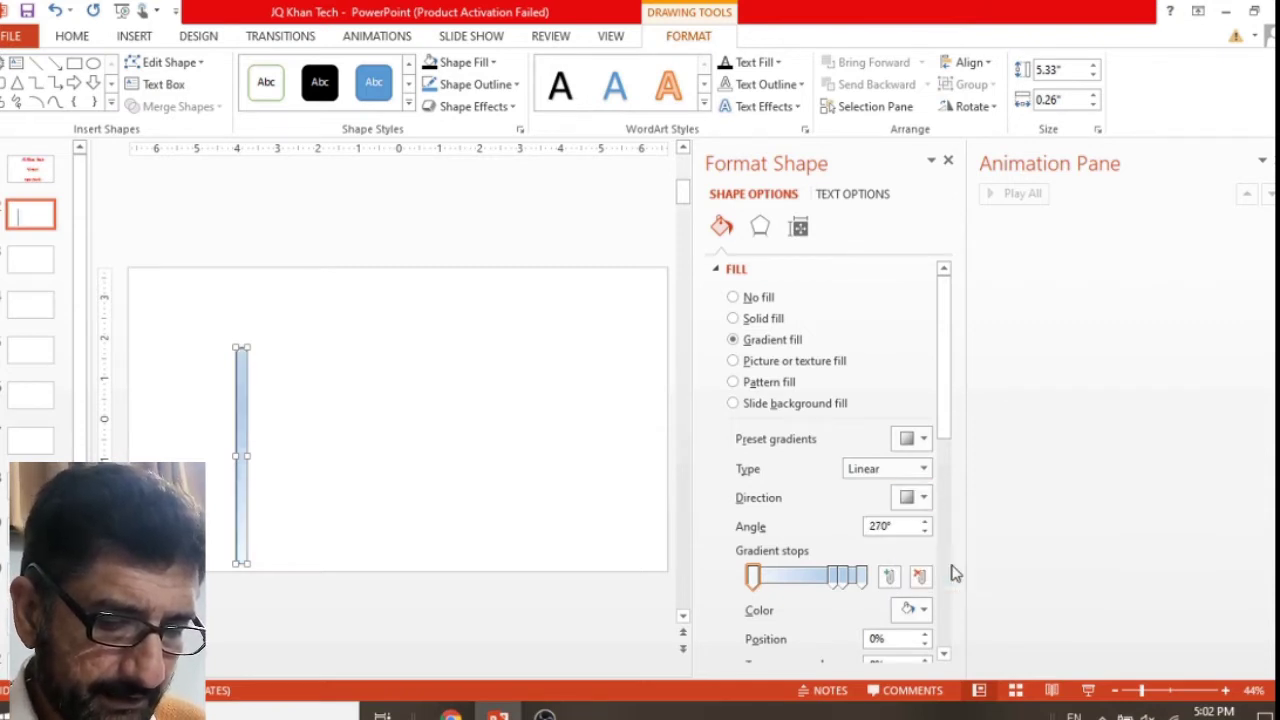
left_click(752, 580)
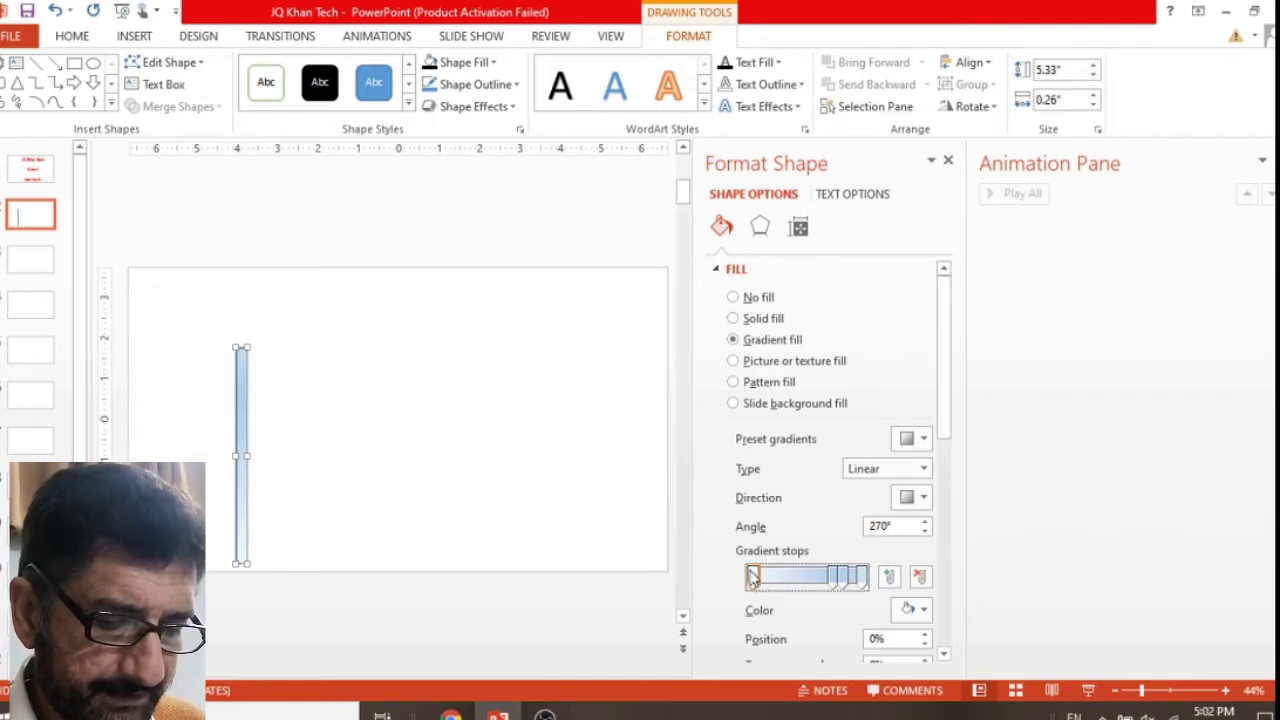
left_click(924, 609)
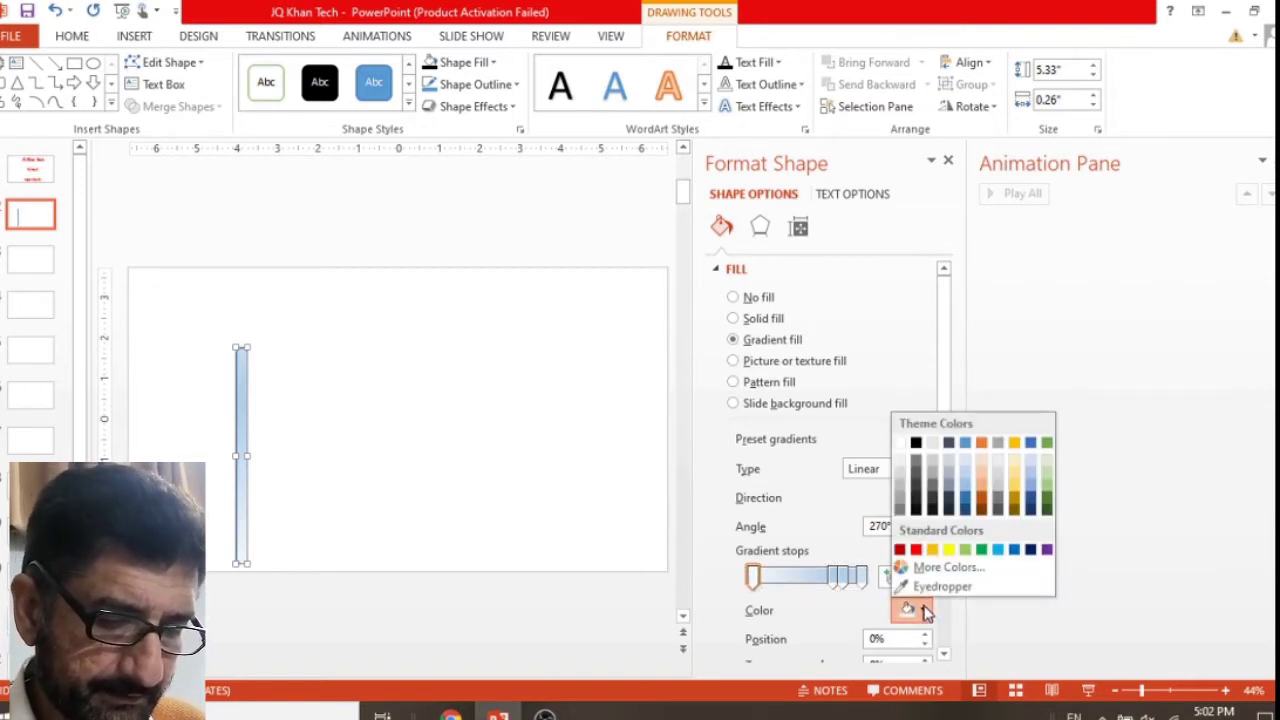
Make the first gradient stop black, and move the second stop toward it and make it dark grey
left_click(916, 444)
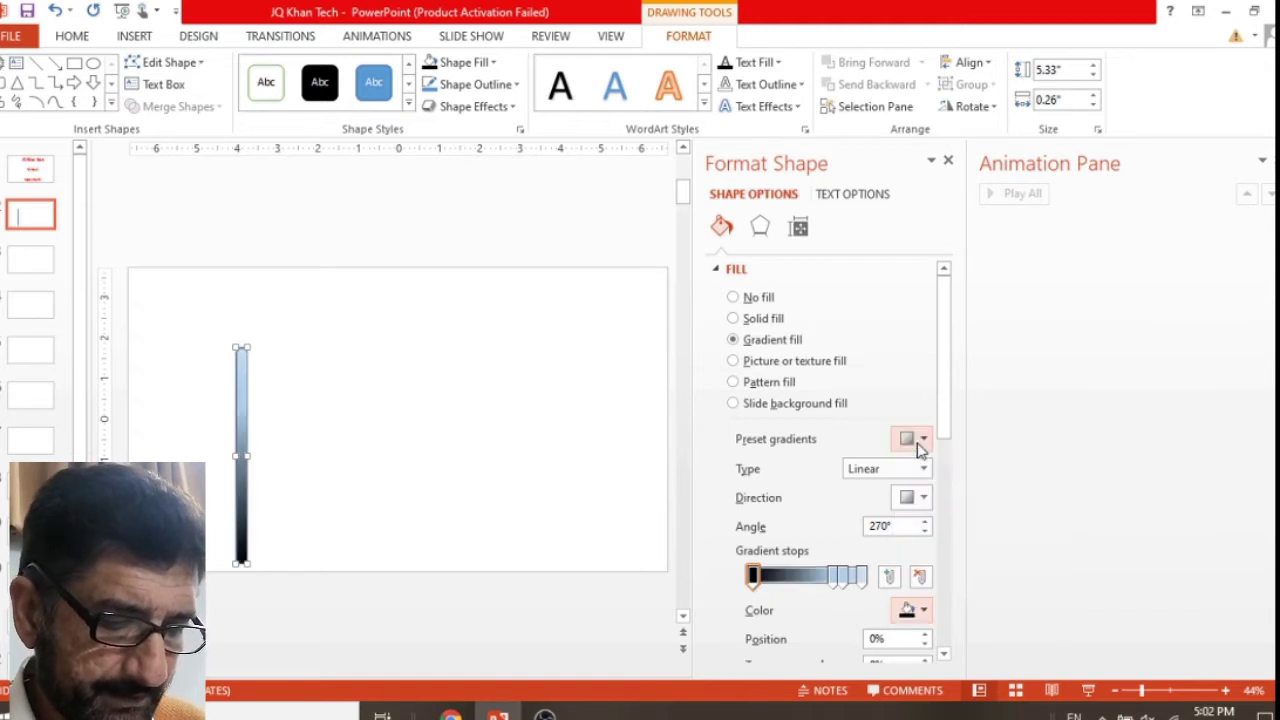
left_click_drag(838, 585, 784, 585)
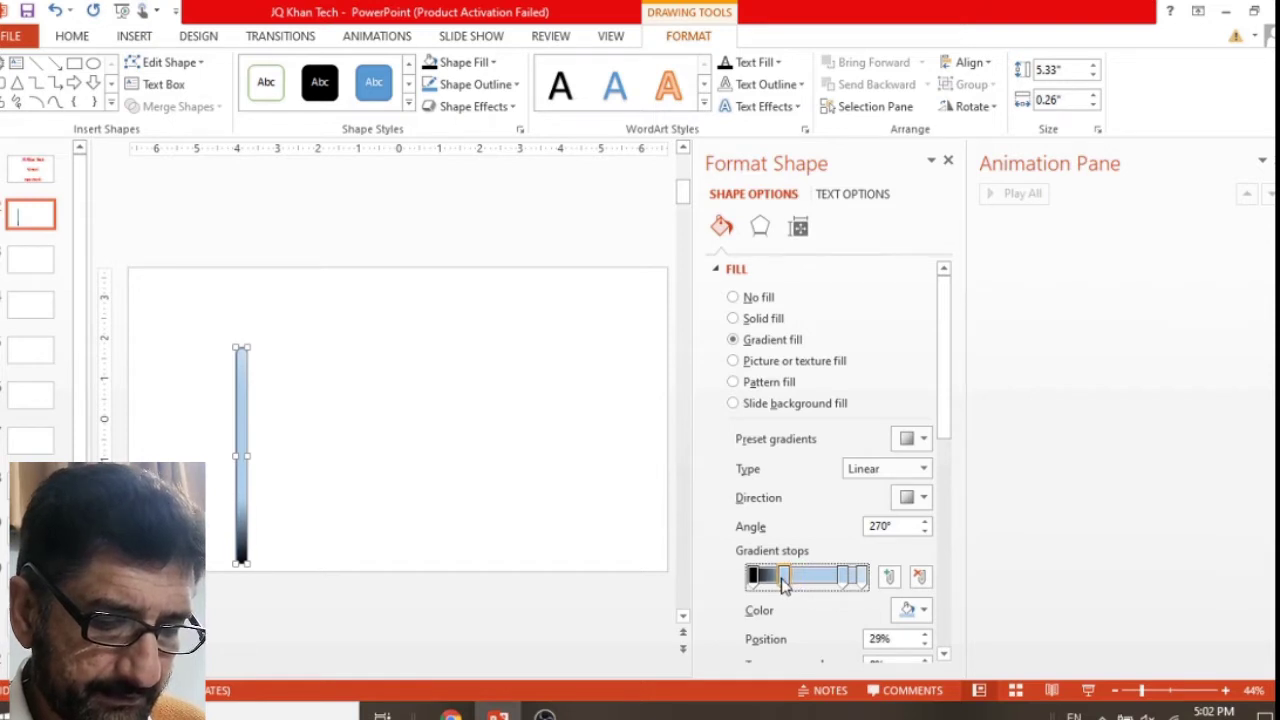
left_click(922, 609)
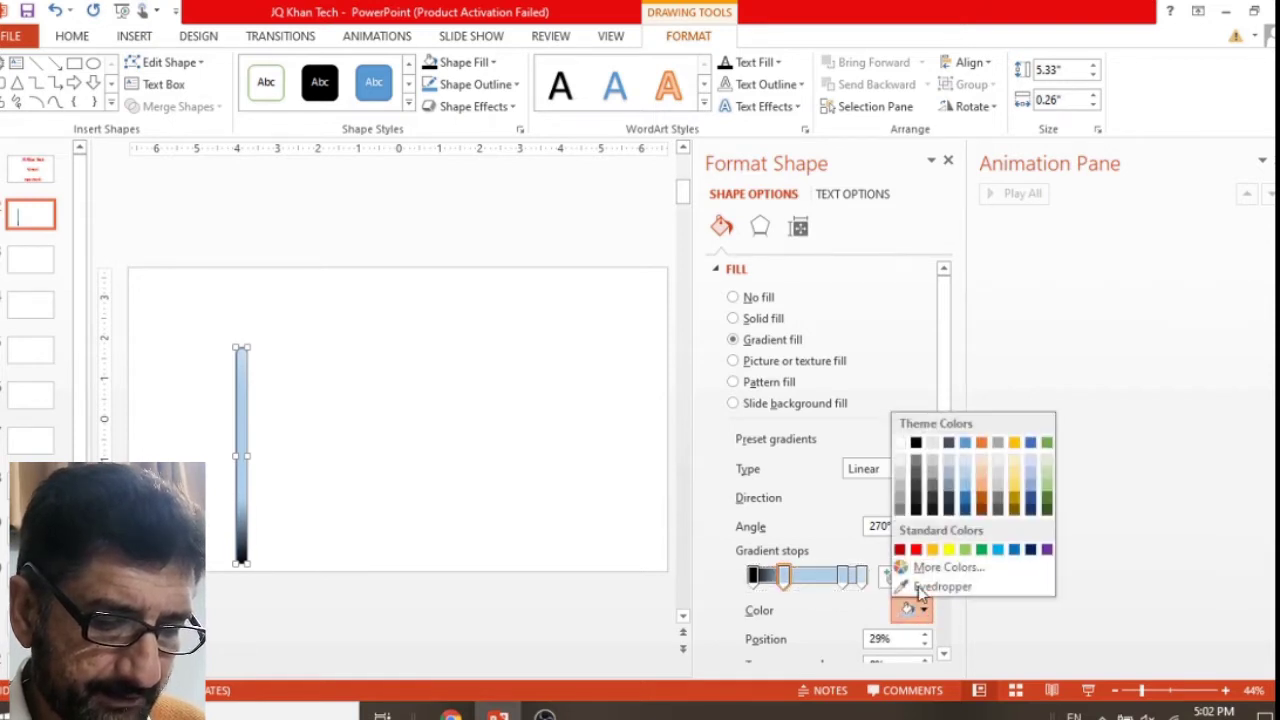
left_click(916, 476)
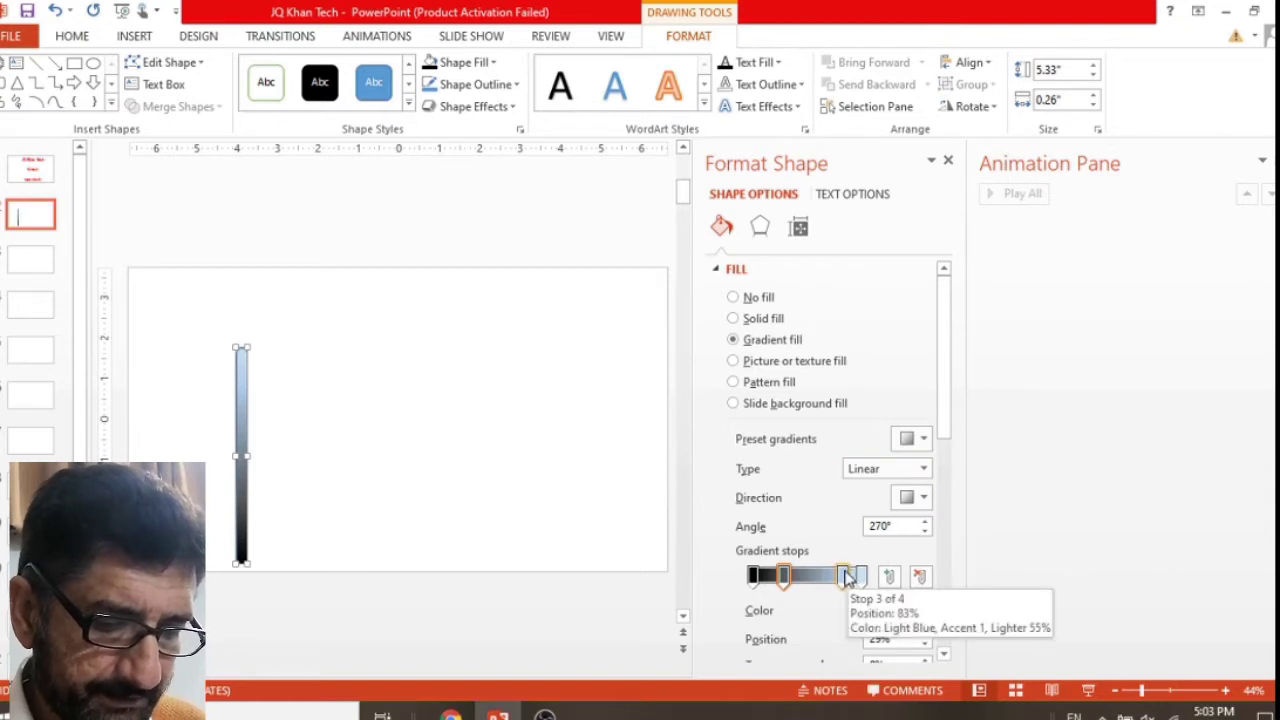
Set the third stop at 68% and the 100% stop to orange, then deselect the bar
left_click_drag(848, 577, 830, 579)
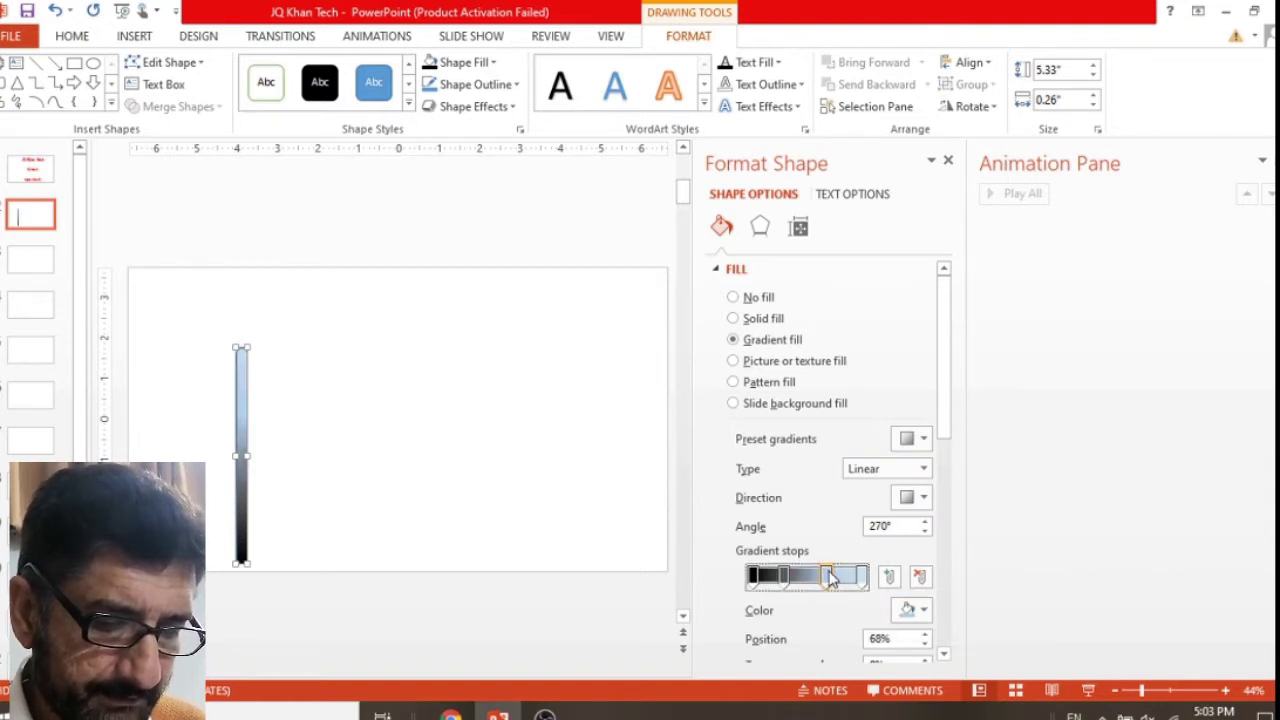
left_click(923, 610)
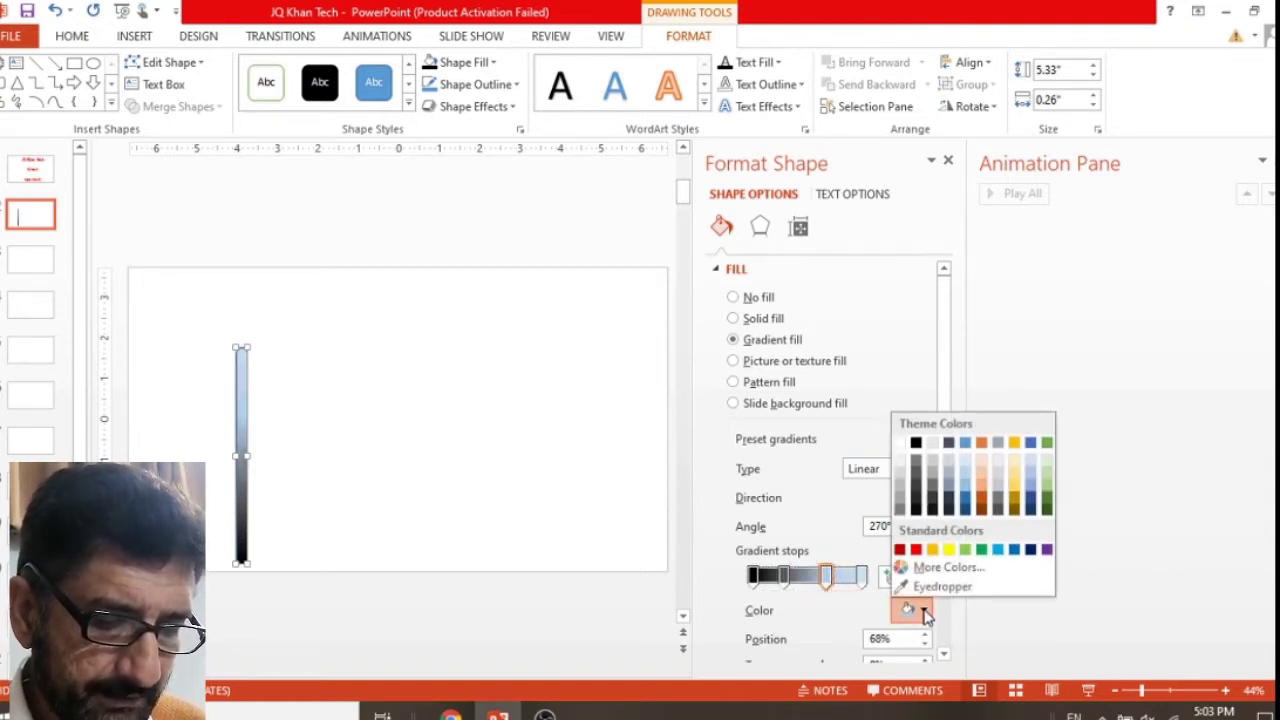
left_click(932, 549)
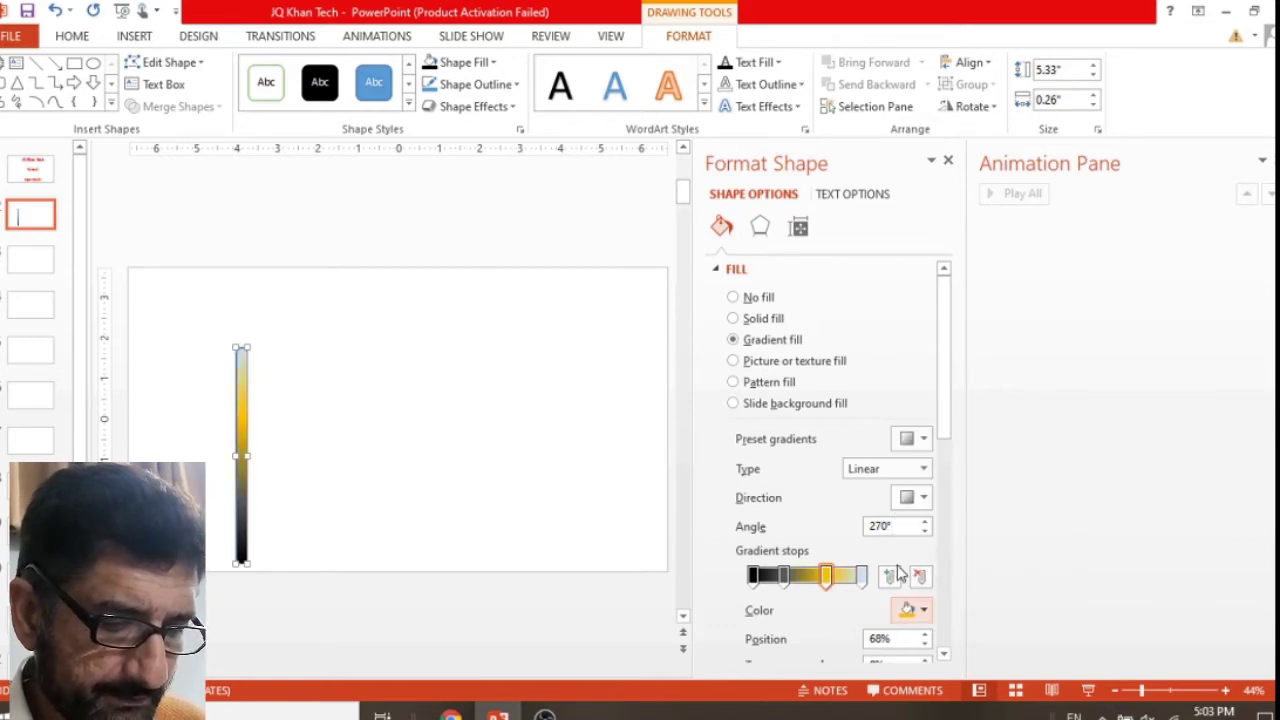
left_click(860, 577)
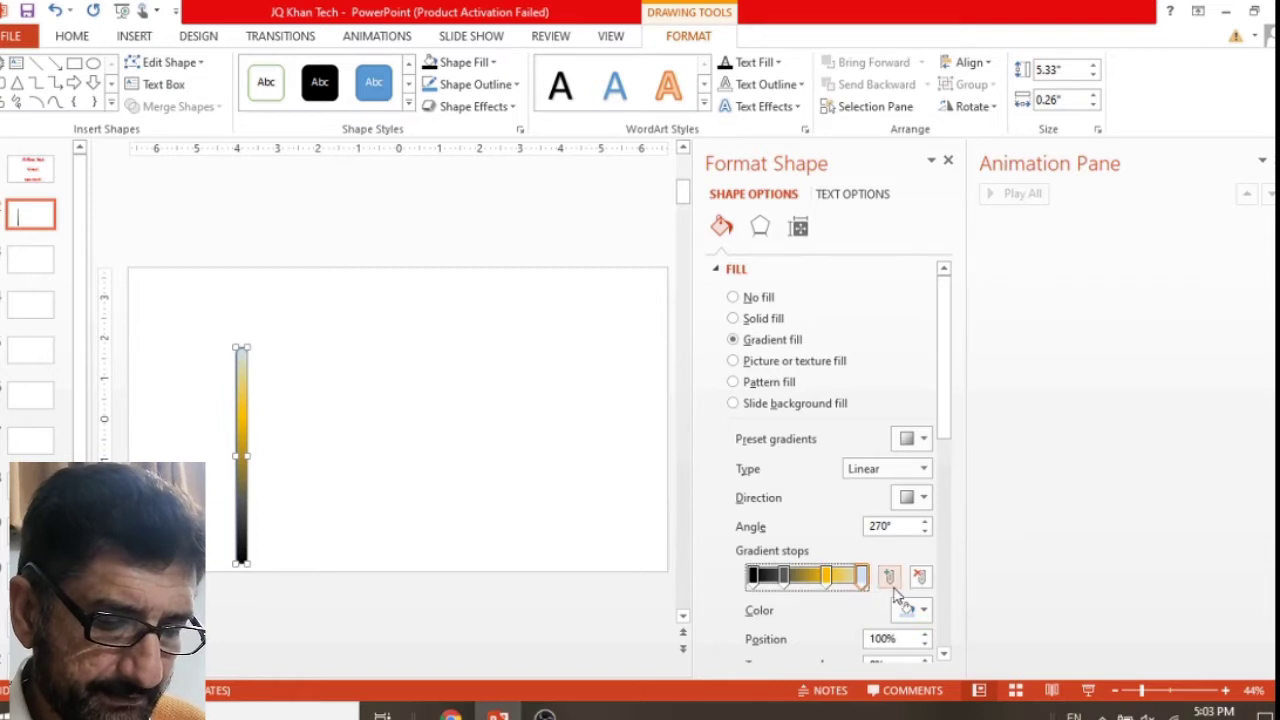
left_click(922, 612)
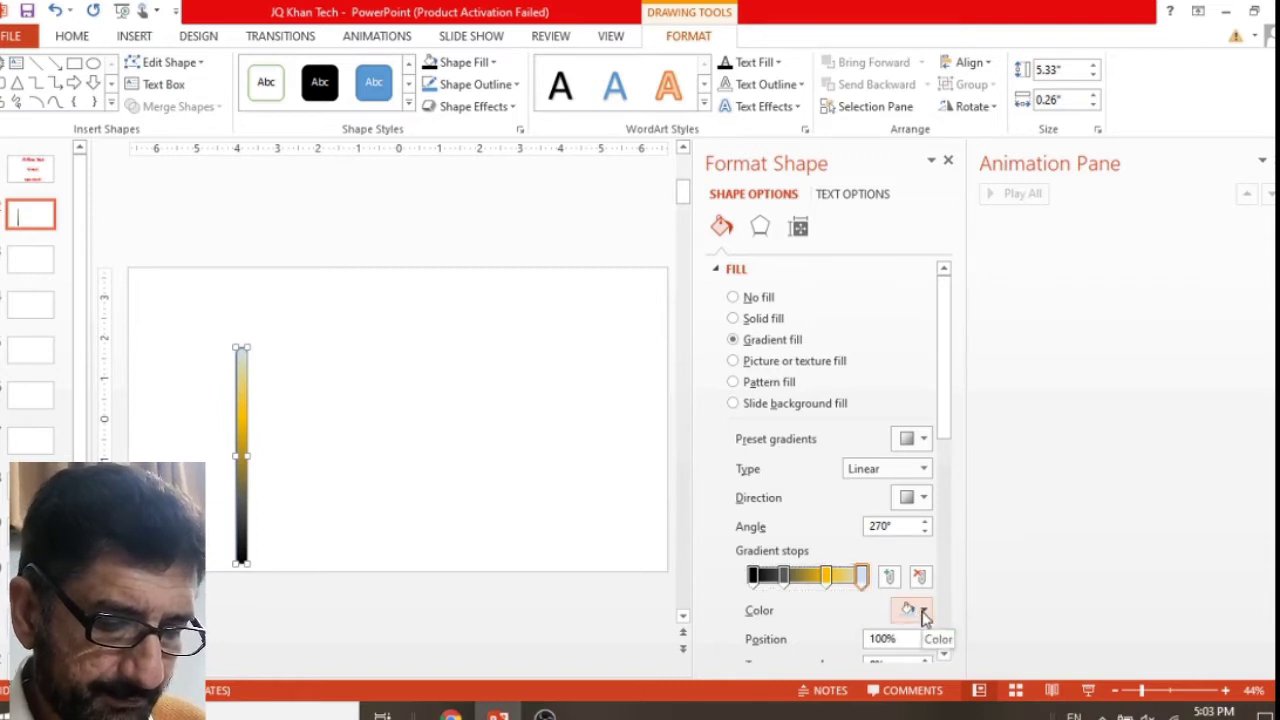
left_click(924, 612)
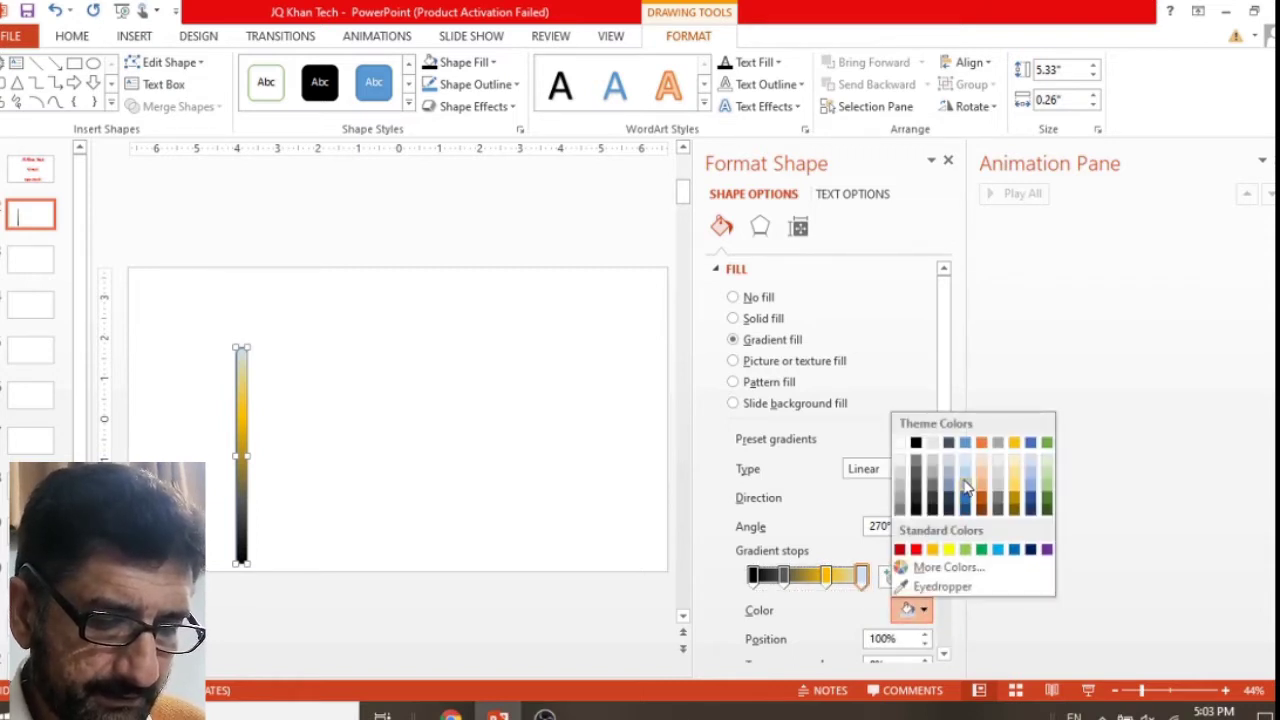
left_click(982, 446)
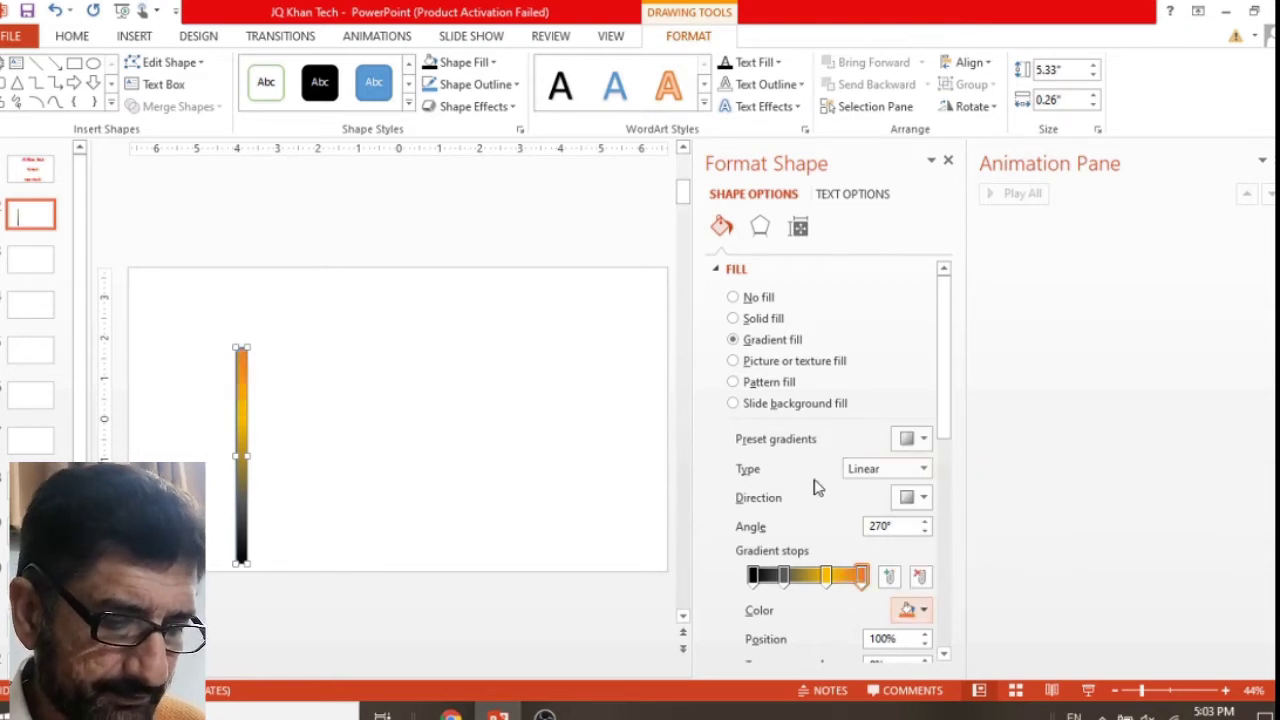
left_click(479, 440)
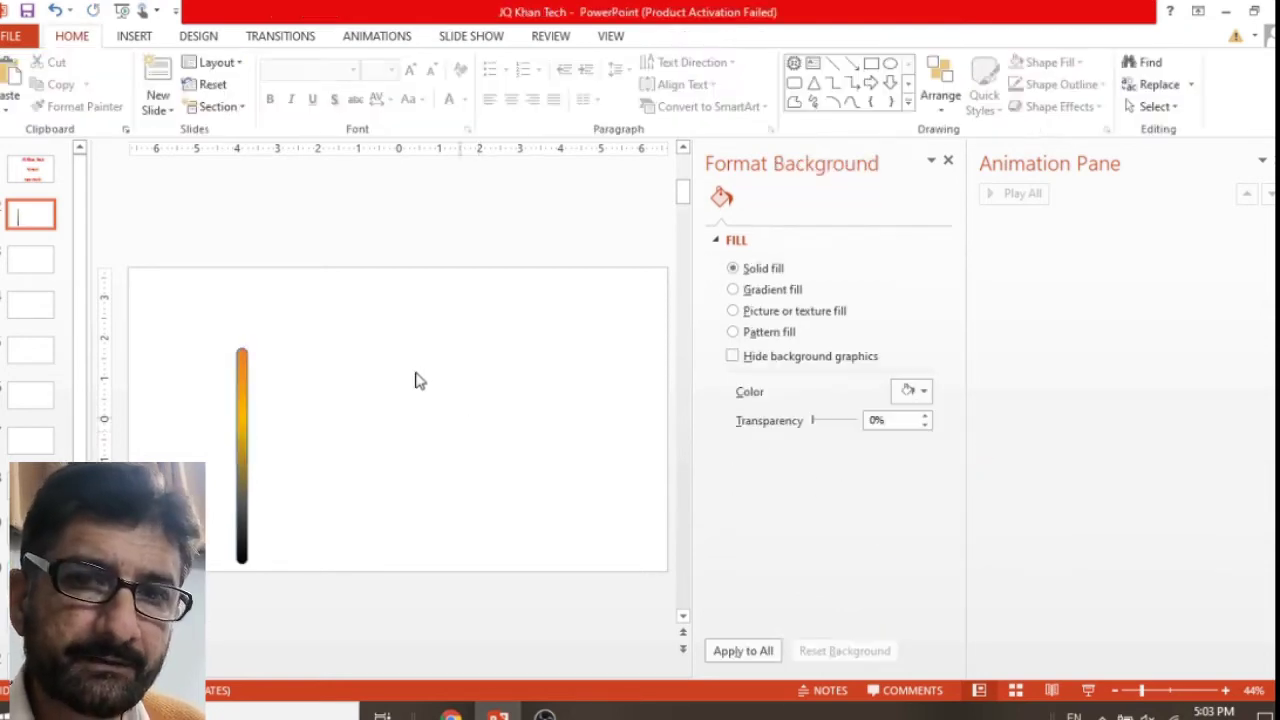
Draw a small starburst beside the gradient bar
left_click(132, 37)
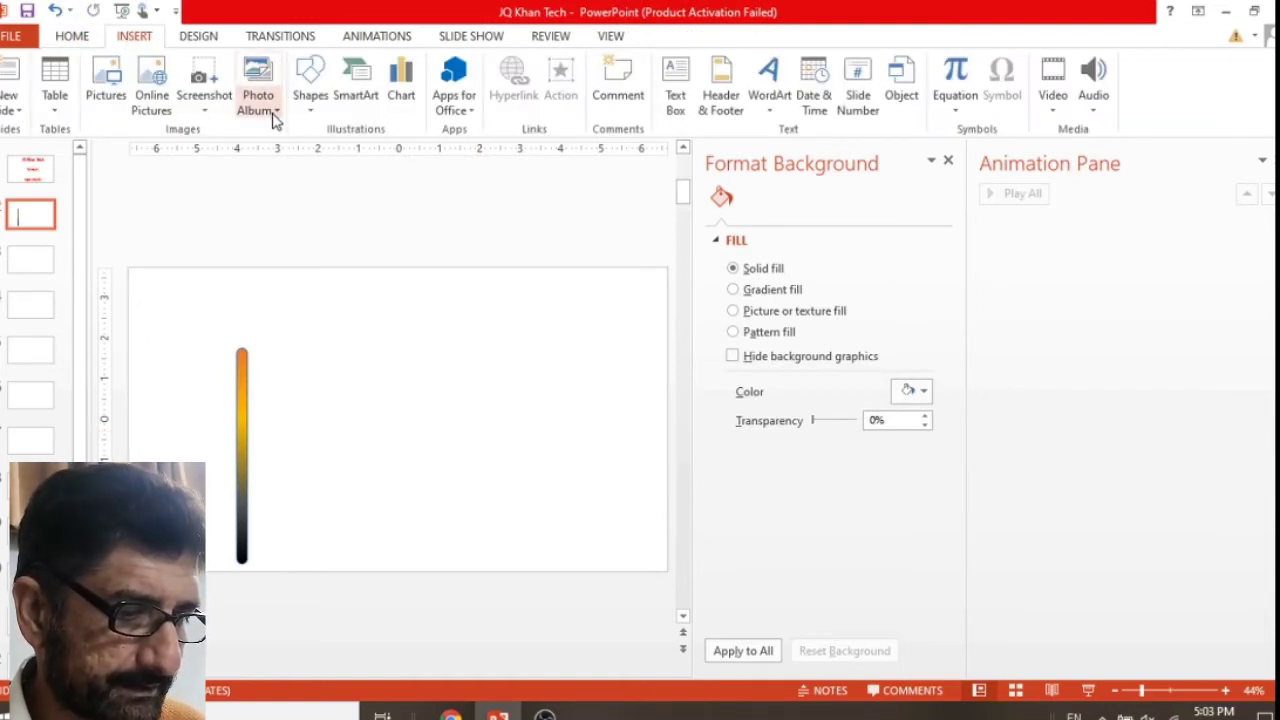
left_click(310, 110)
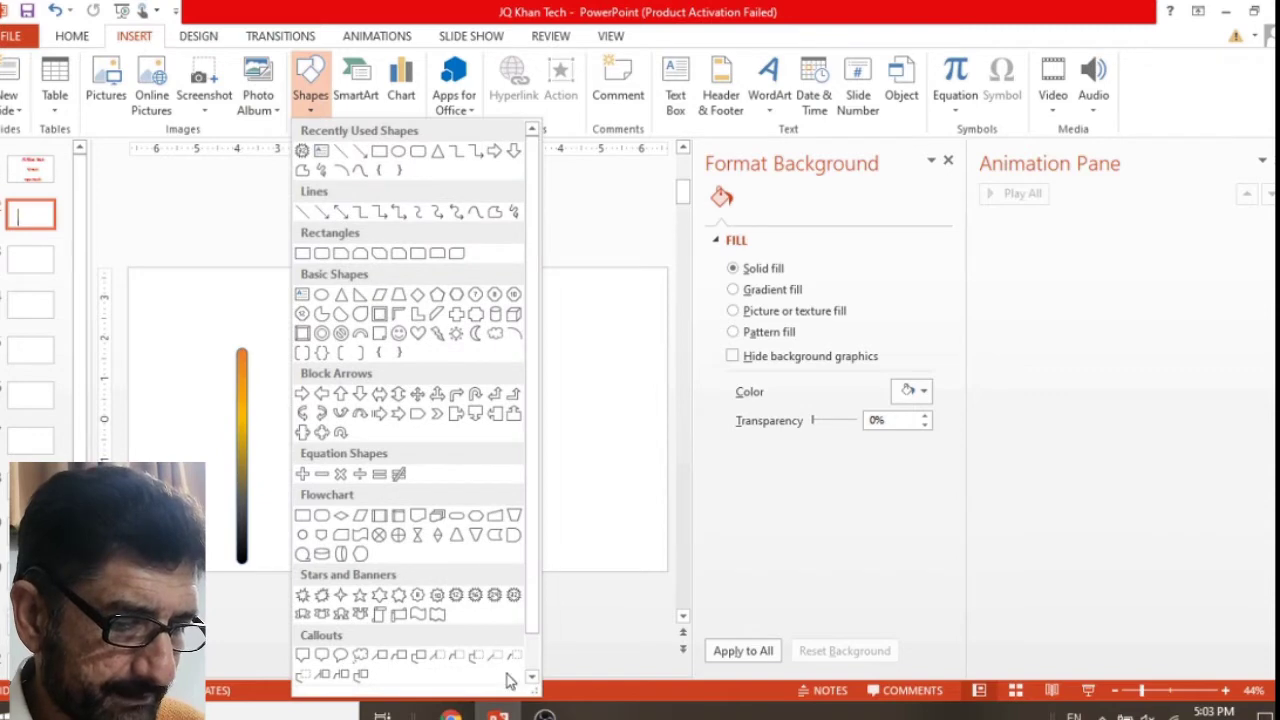
left_click(516, 598)
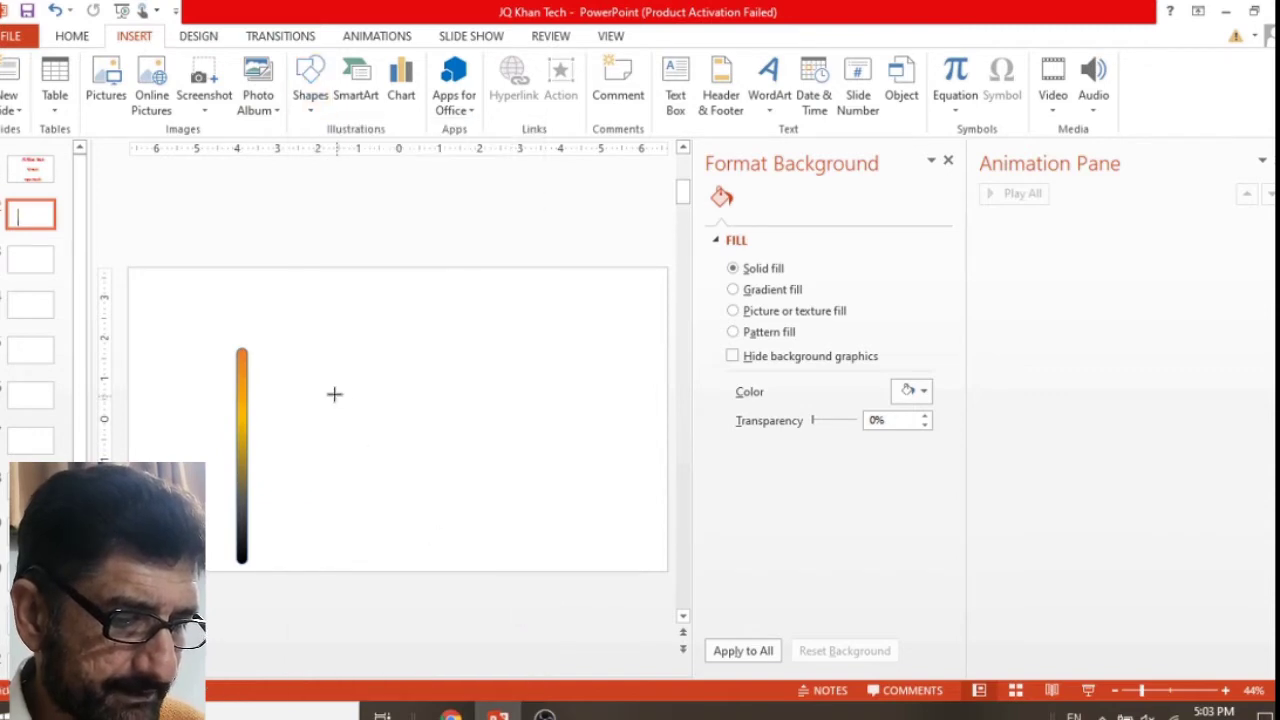
left_click_drag(339, 400, 410, 476)
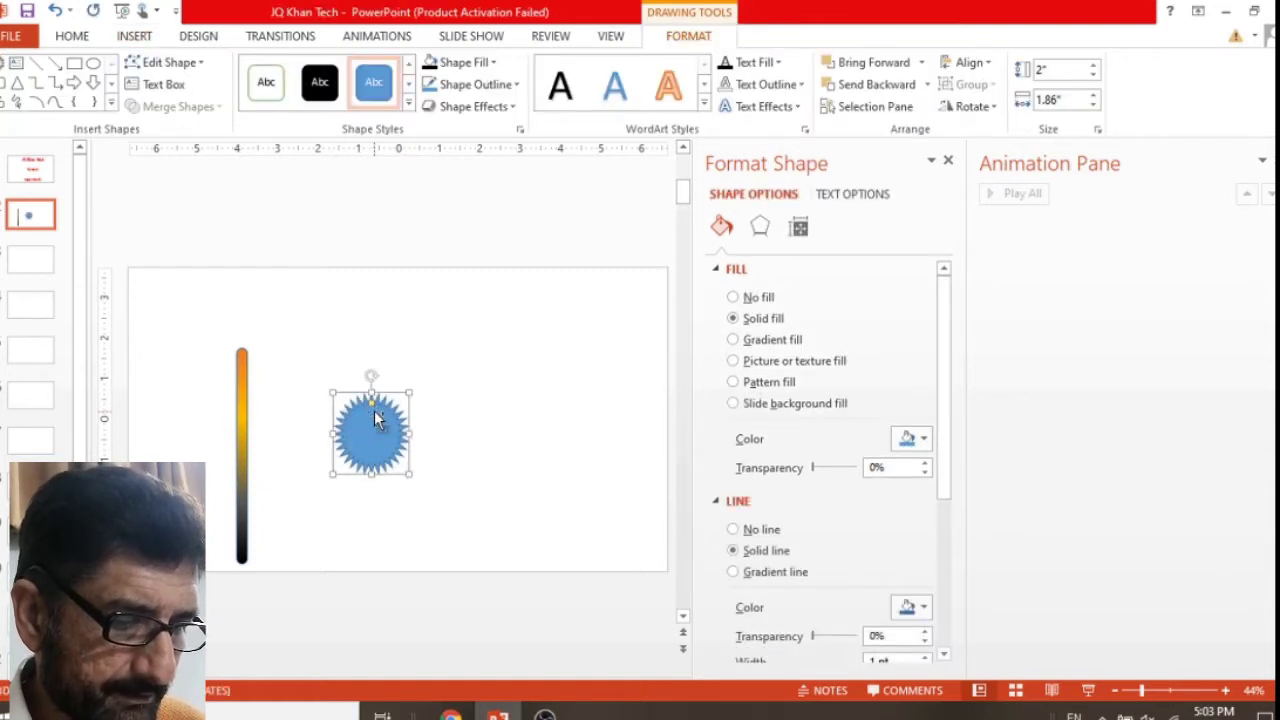
Copy the starburst to the right and enlarge the copy to 3.98" by 3.24"
left_click_drag(376, 418, 557, 436)
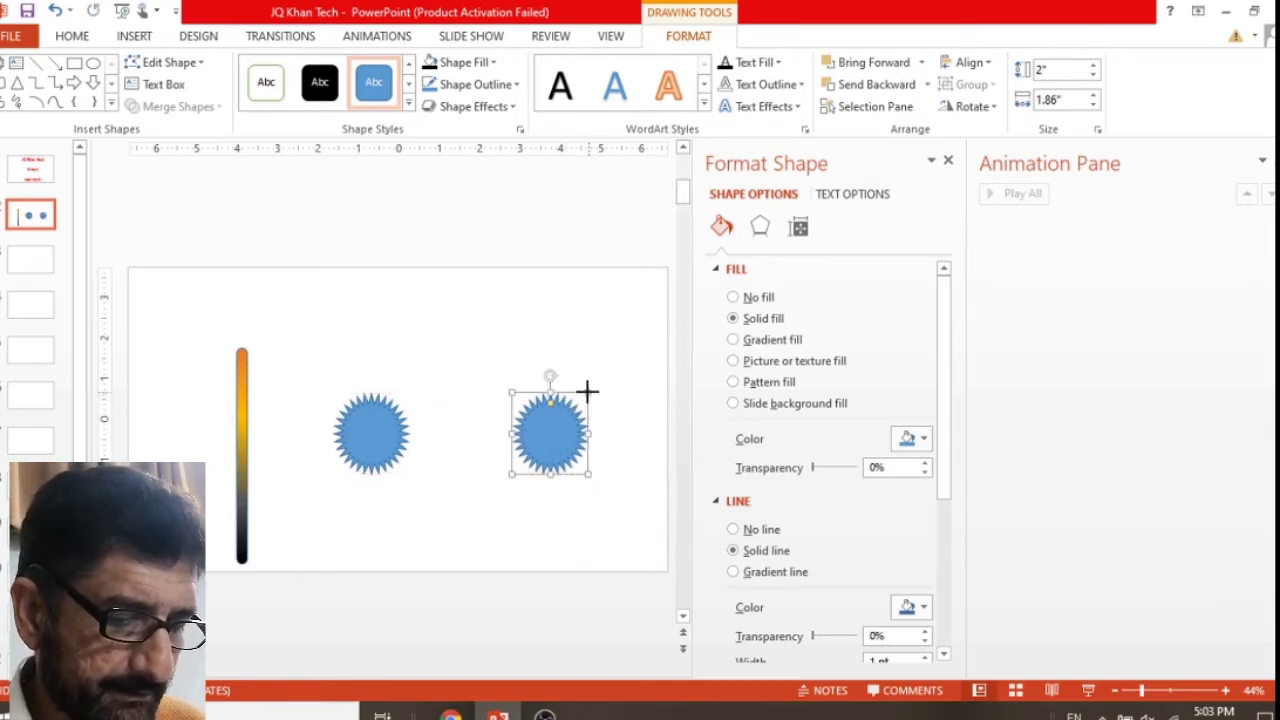
left_click_drag(588, 390, 644, 313)
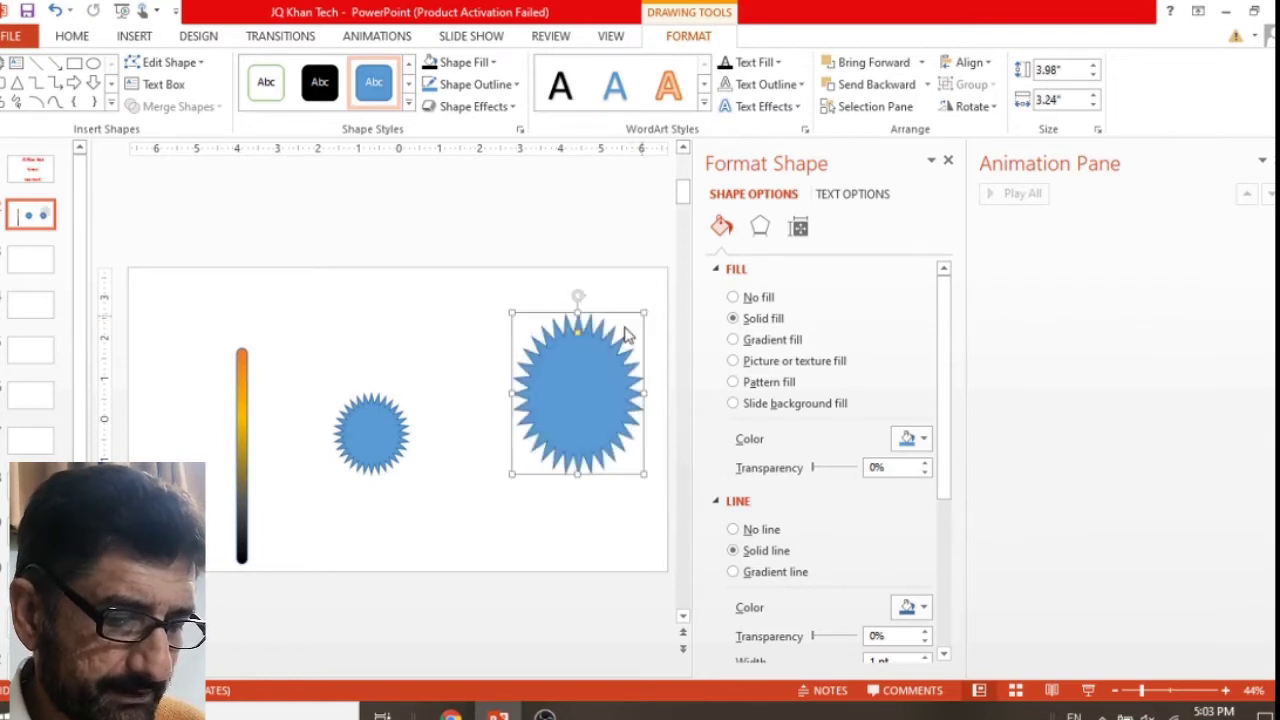
left_click(378, 405)
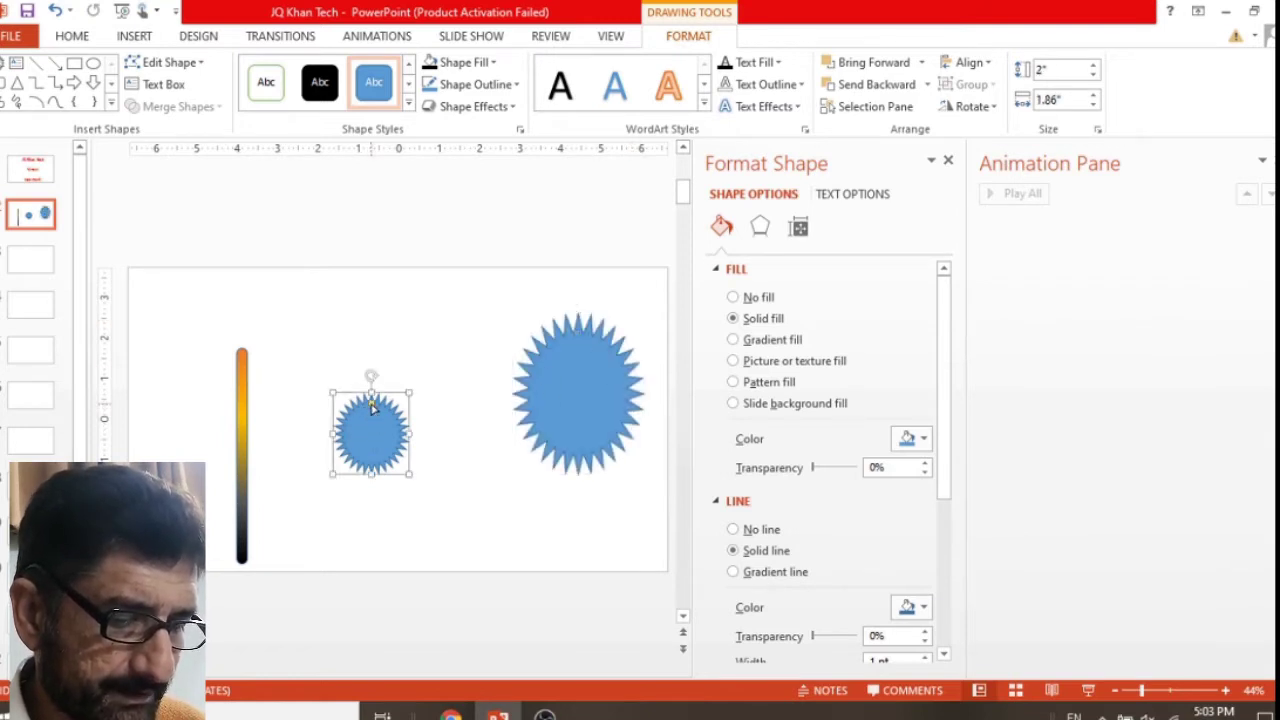
Nudge the small starburst and give it a Light Gradient - Accent 1 radial fill from the center
left_click_drag(371, 405, 373, 422)
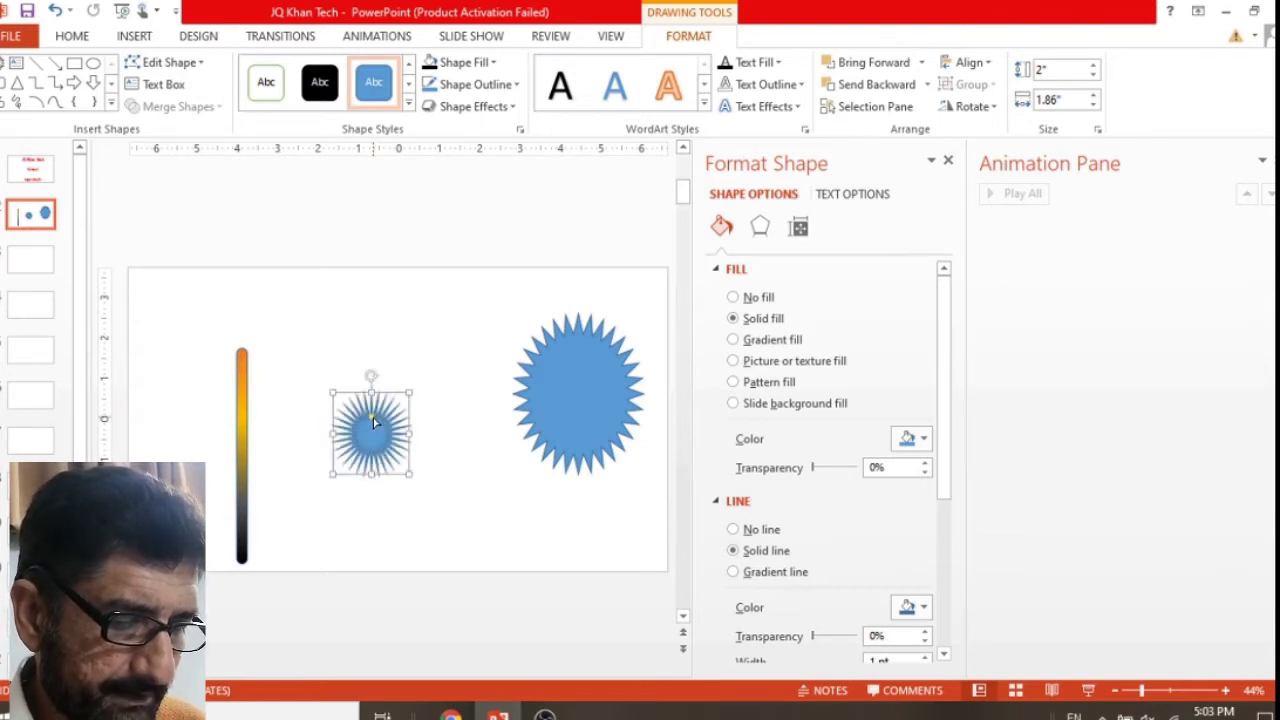
left_click(744, 344)
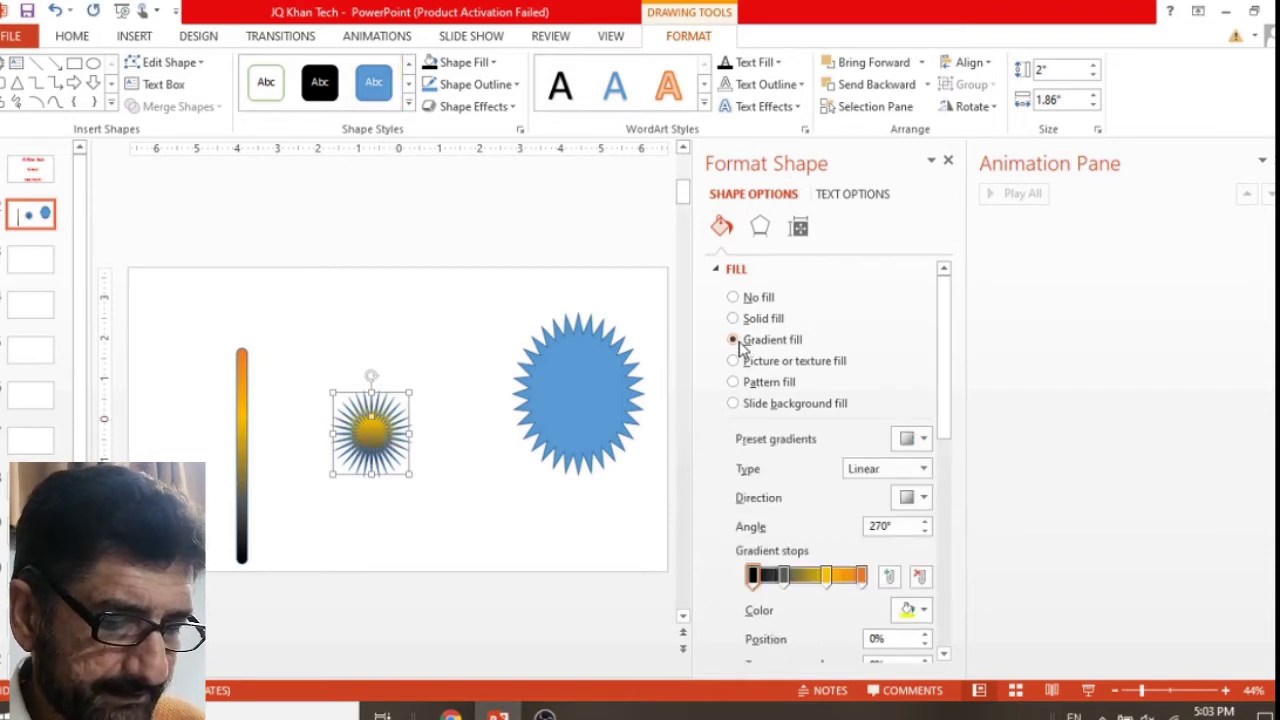
left_click(922, 441)
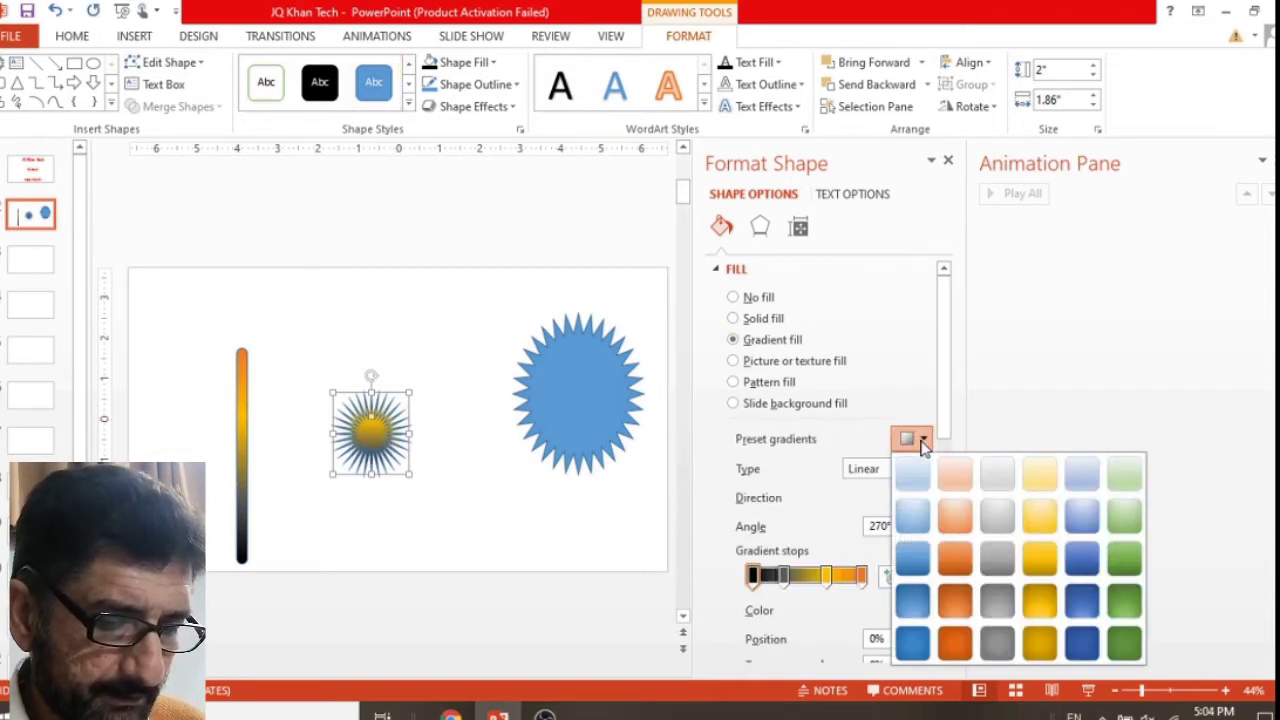
left_click(913, 476)
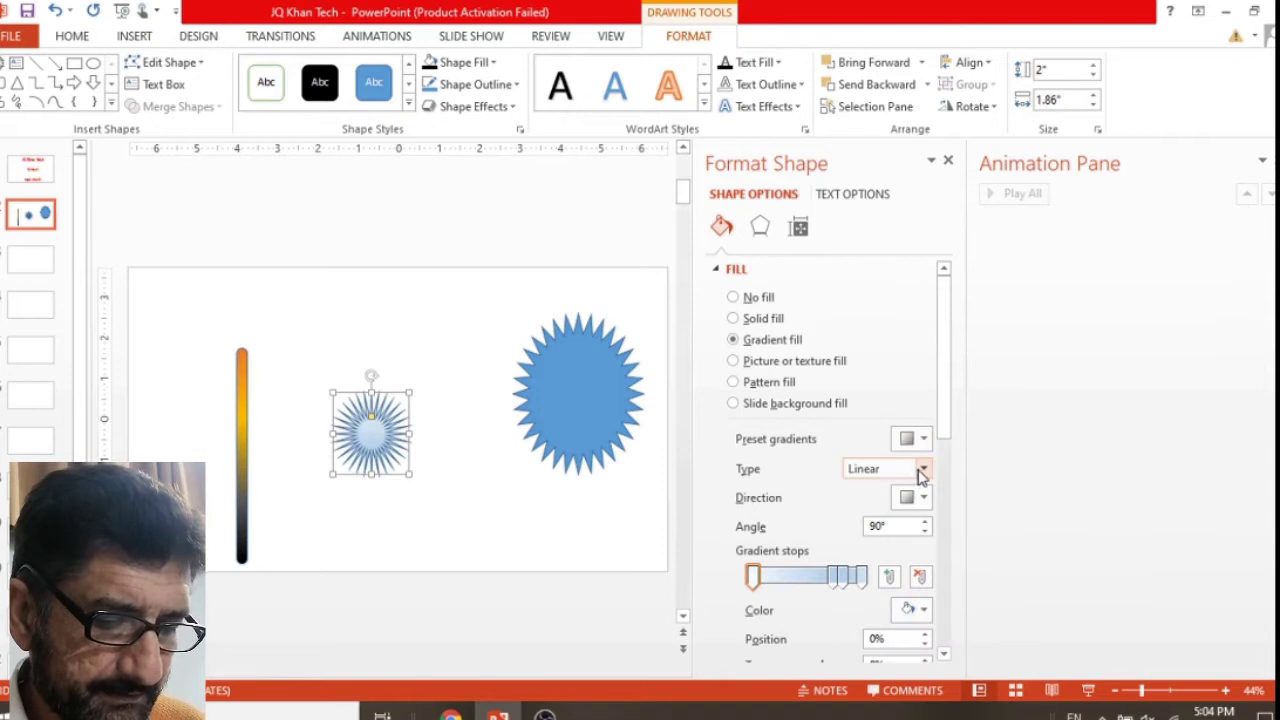
left_click(922, 470)
left_click(890, 507)
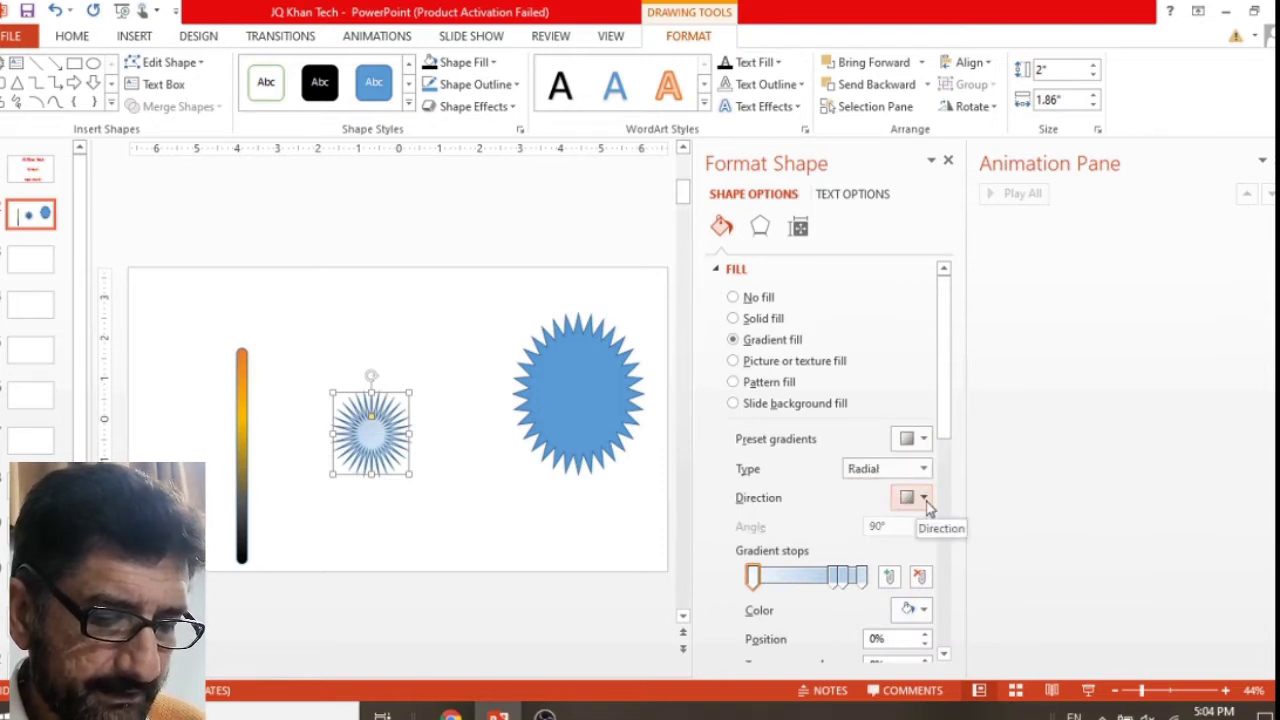
left_click(925, 504)
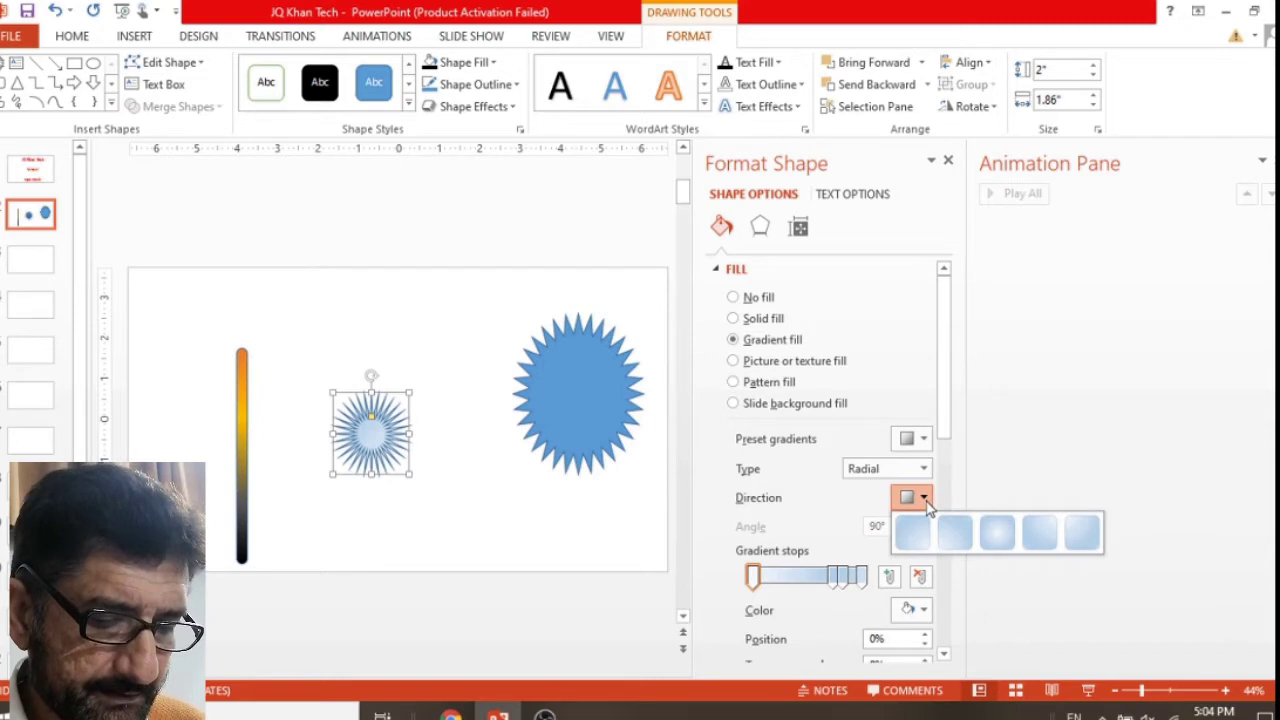
left_click(996, 538)
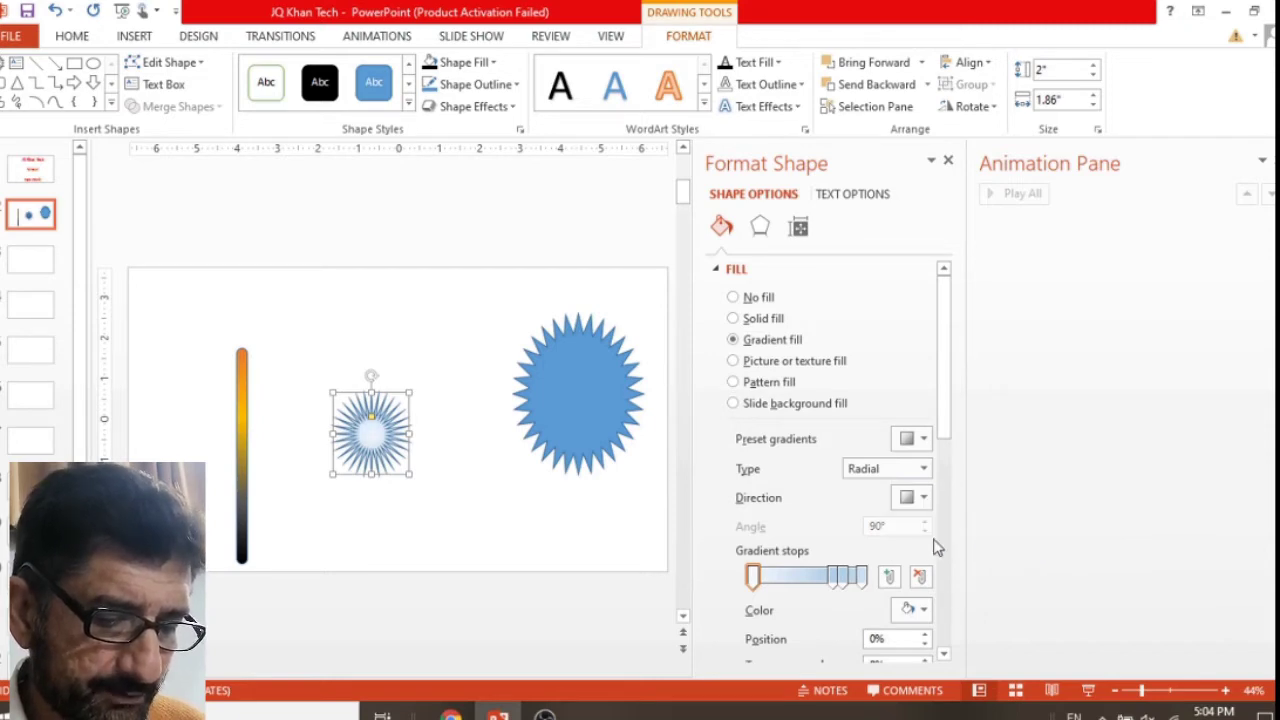
Make the first gradient stop orange and the second stop orange at 36%
left_click(755, 580)
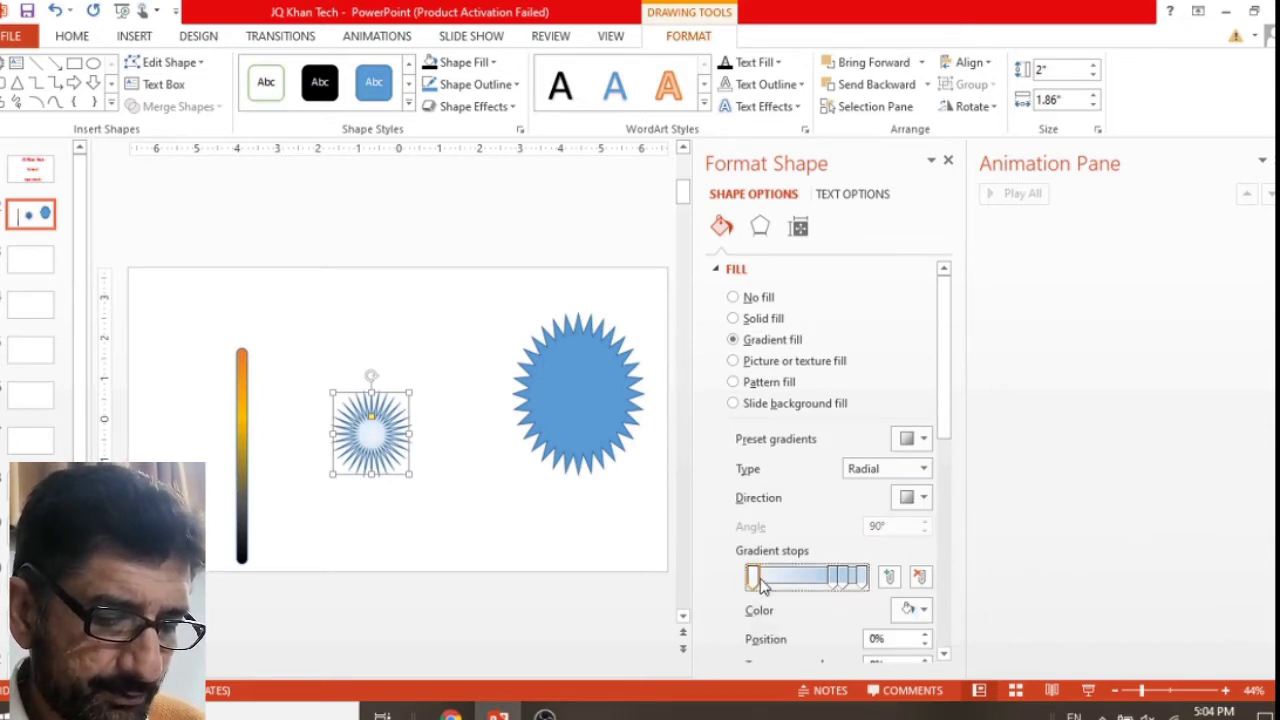
left_click(923, 610)
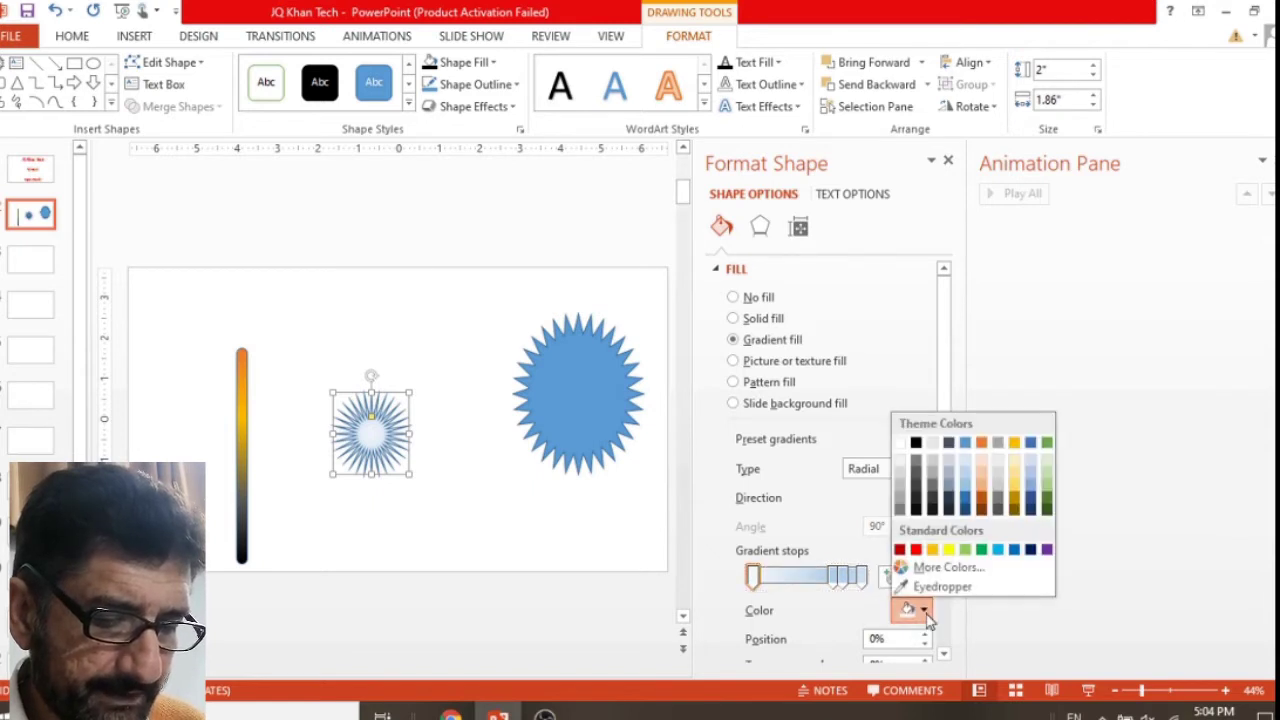
left_click(981, 443)
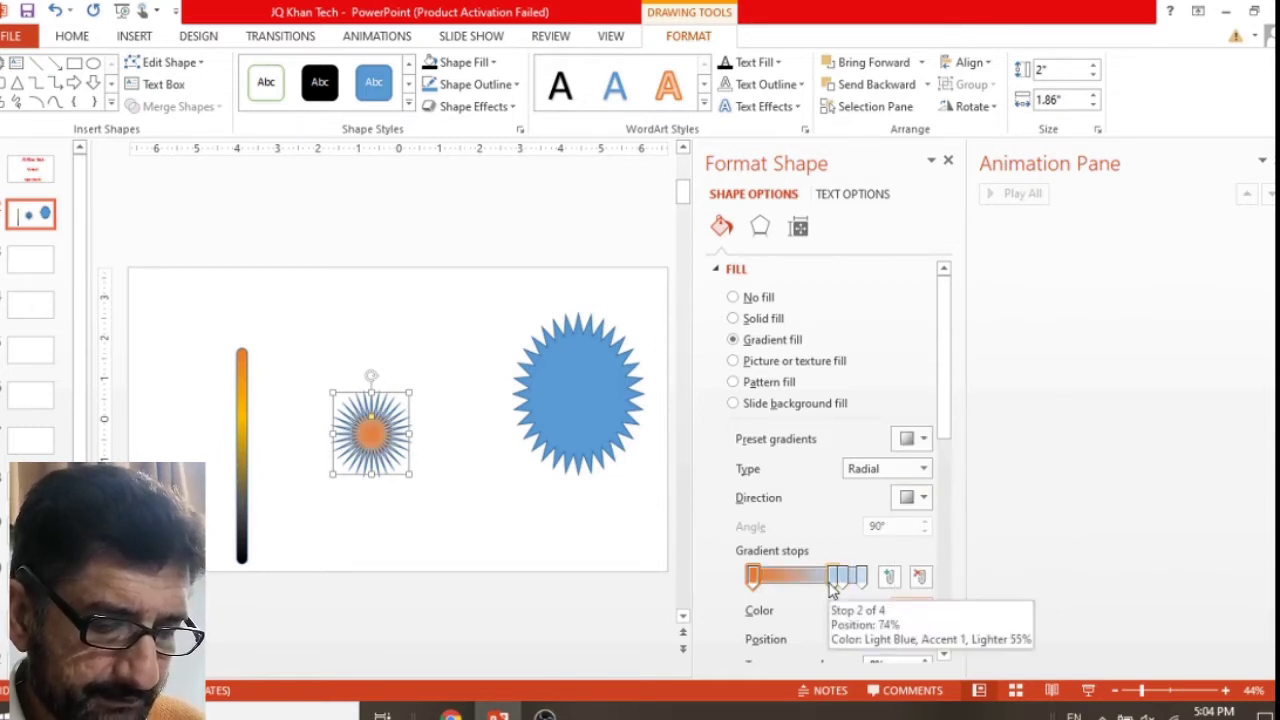
left_click_drag(834, 588, 797, 593)
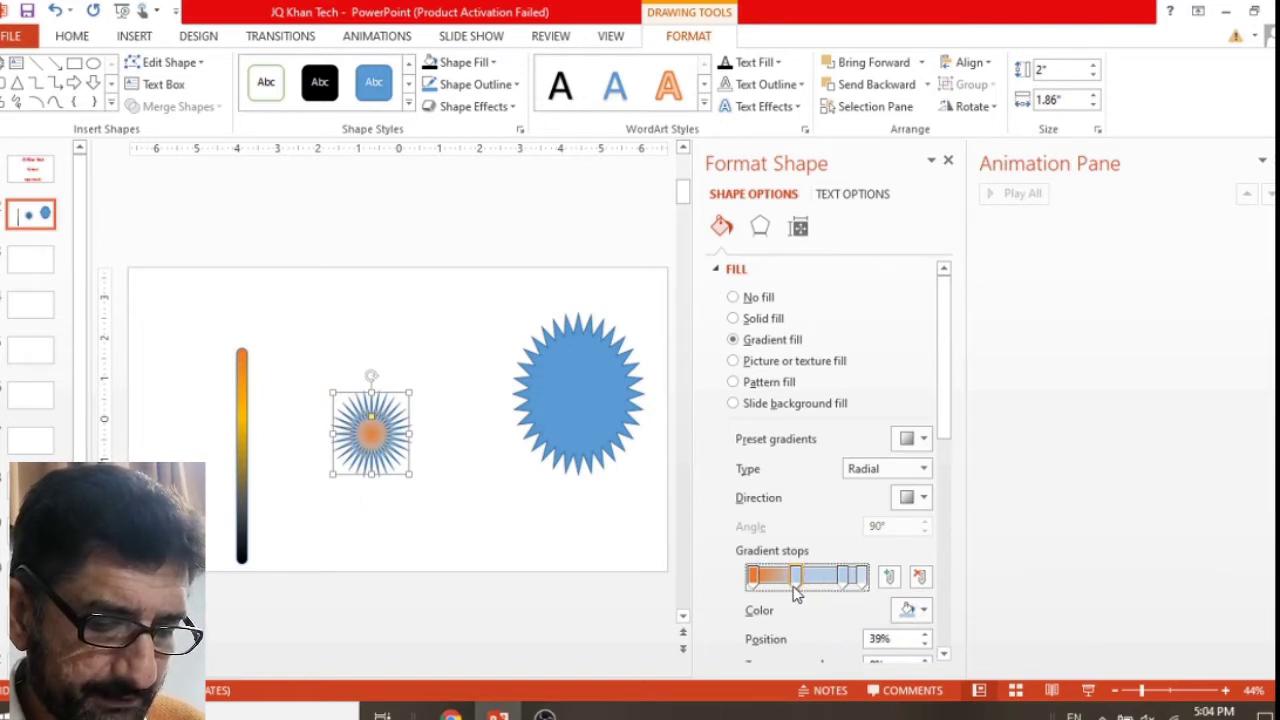
left_click_drag(797, 593, 793, 594)
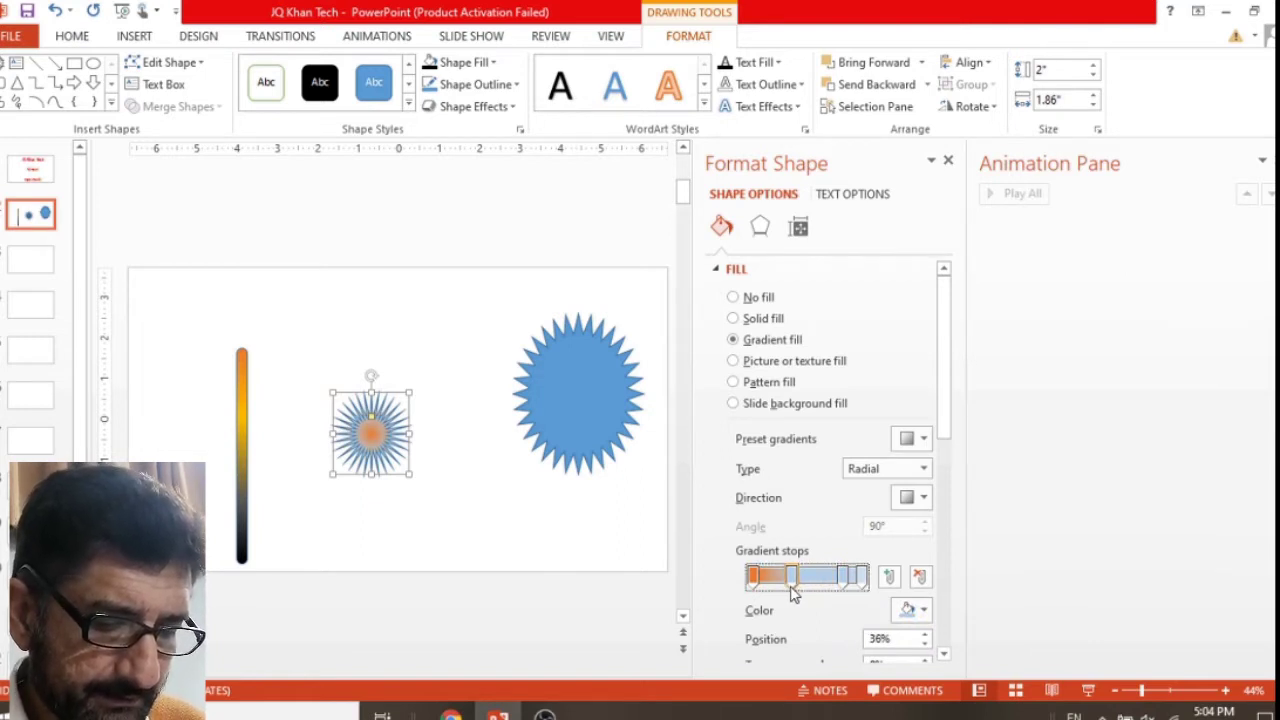
left_click(922, 611)
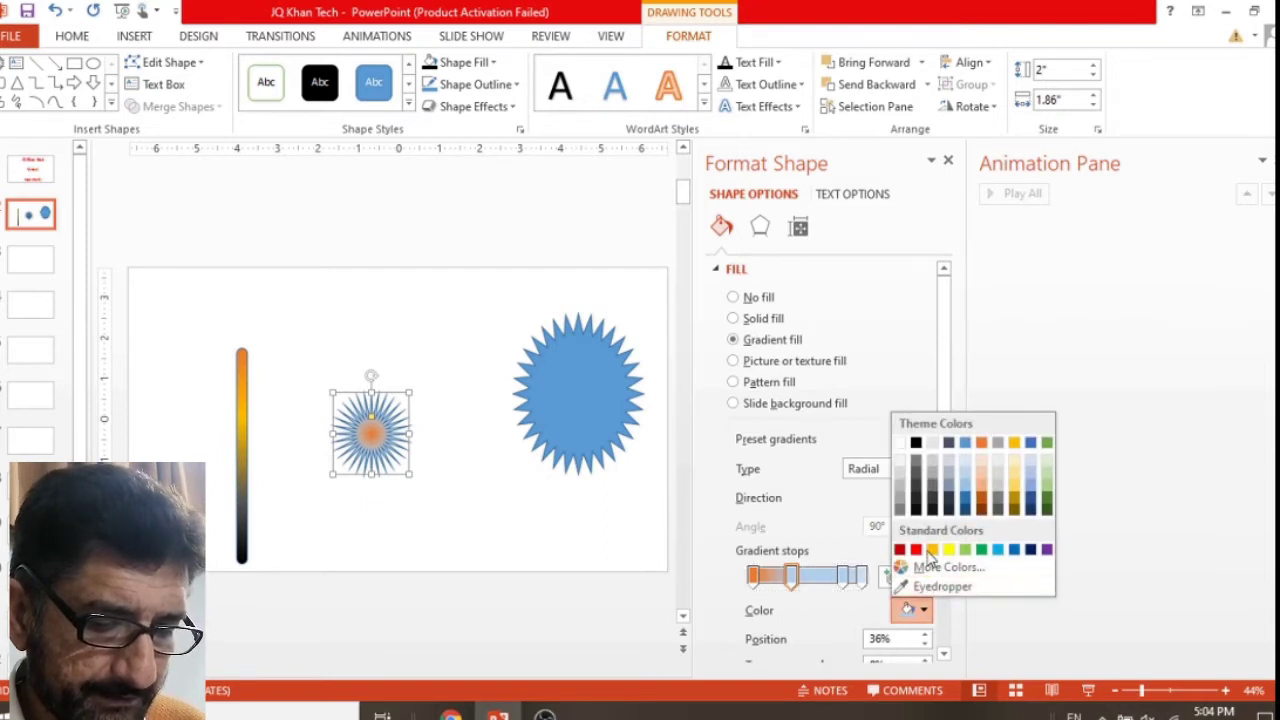
left_click(932, 550)
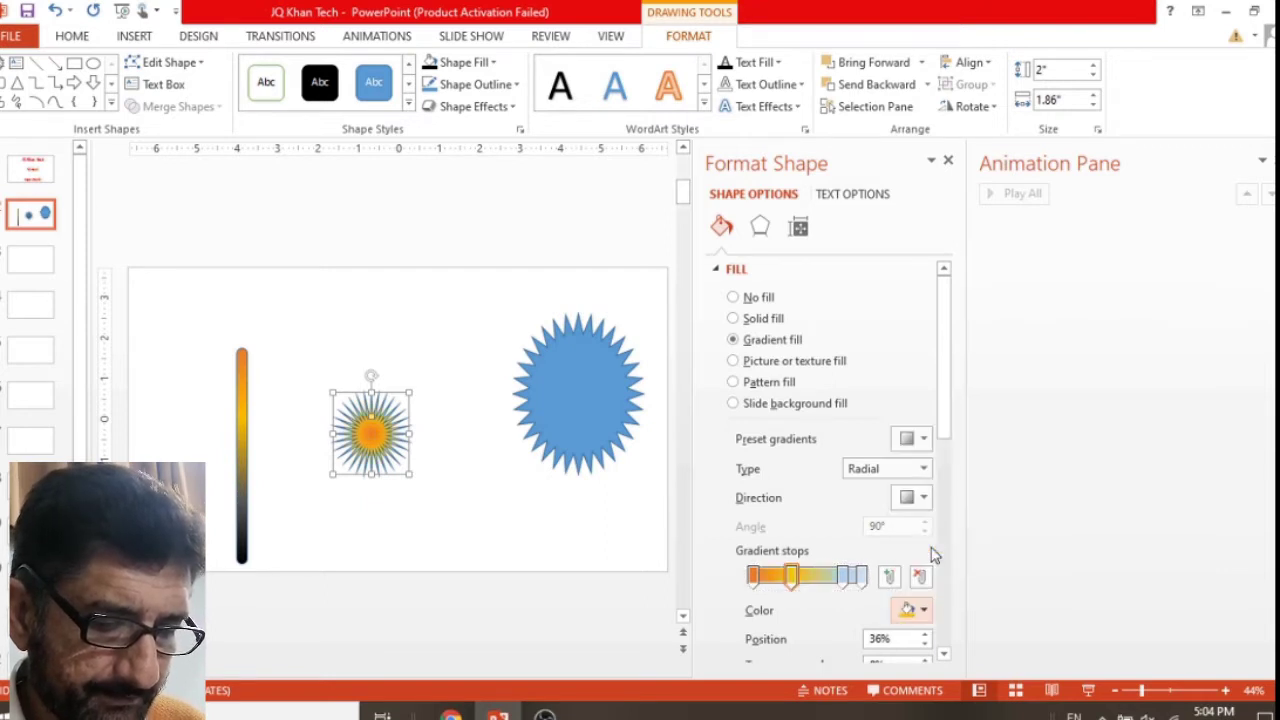
Turn the 76% stop dark grey and the 100% stop black
left_click(838, 577)
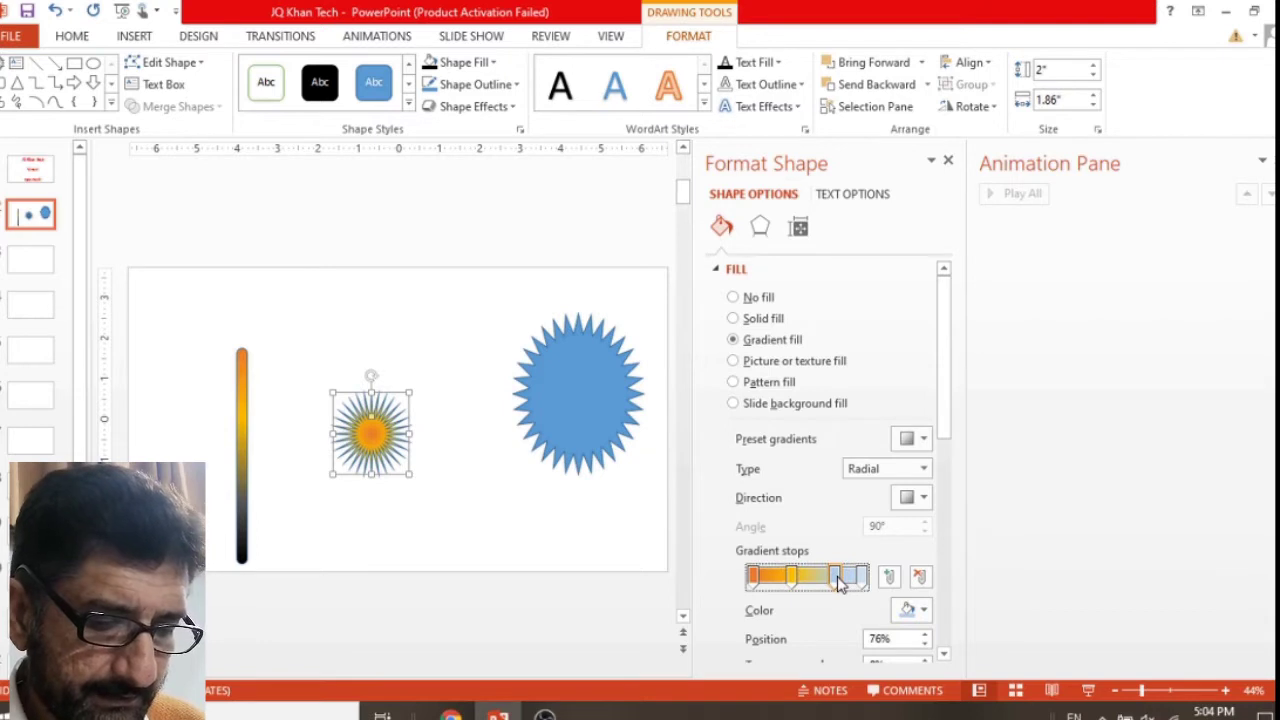
left_click(924, 611)
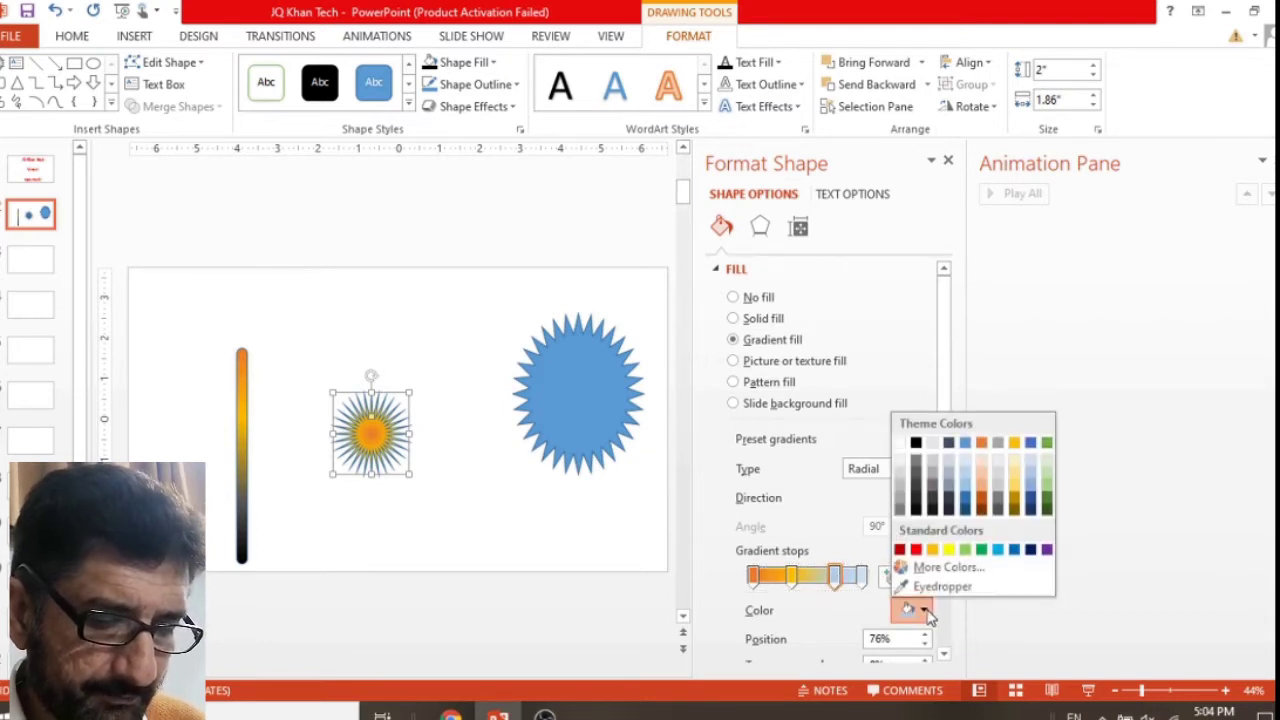
left_click(918, 480)
left_click(862, 577)
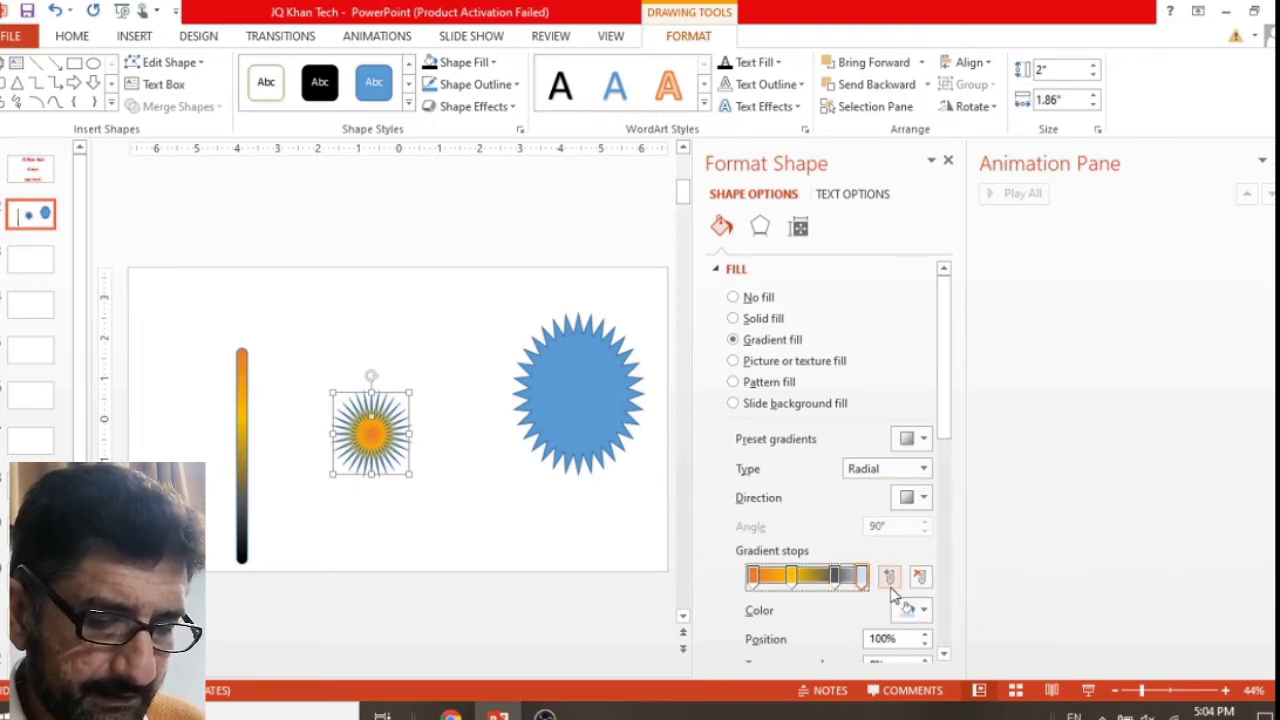
left_click(920, 609)
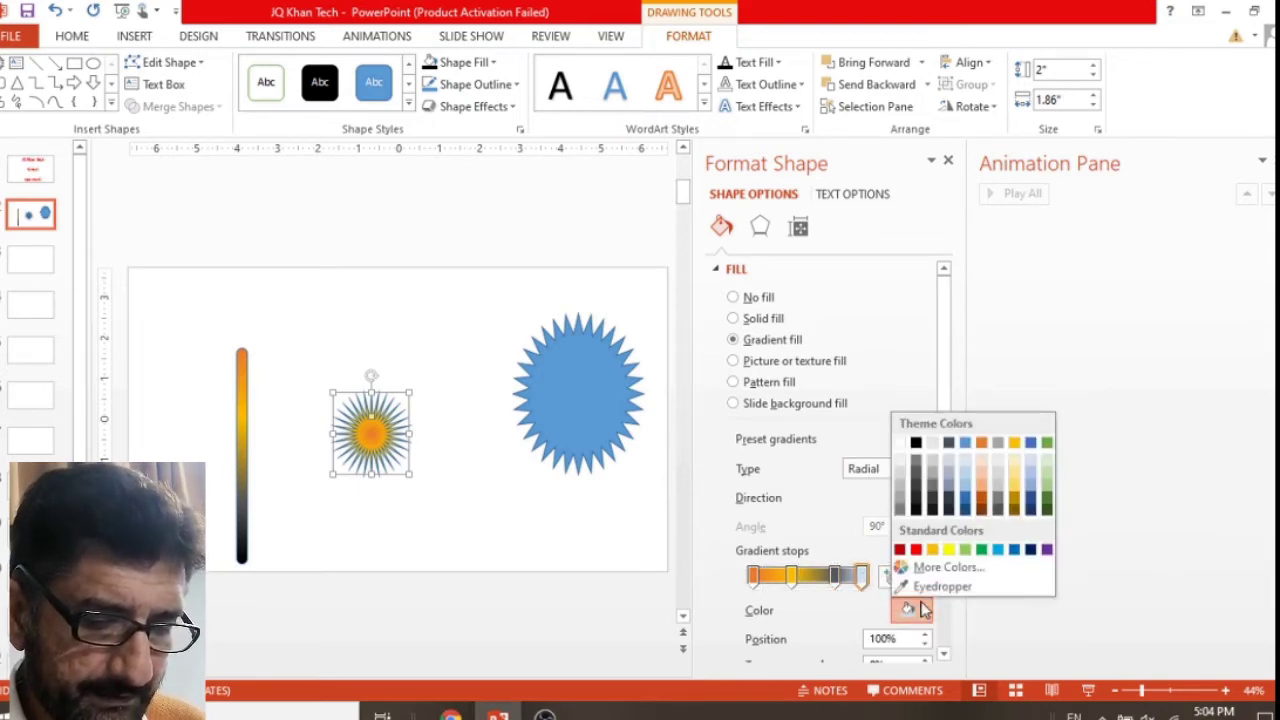
left_click(917, 443)
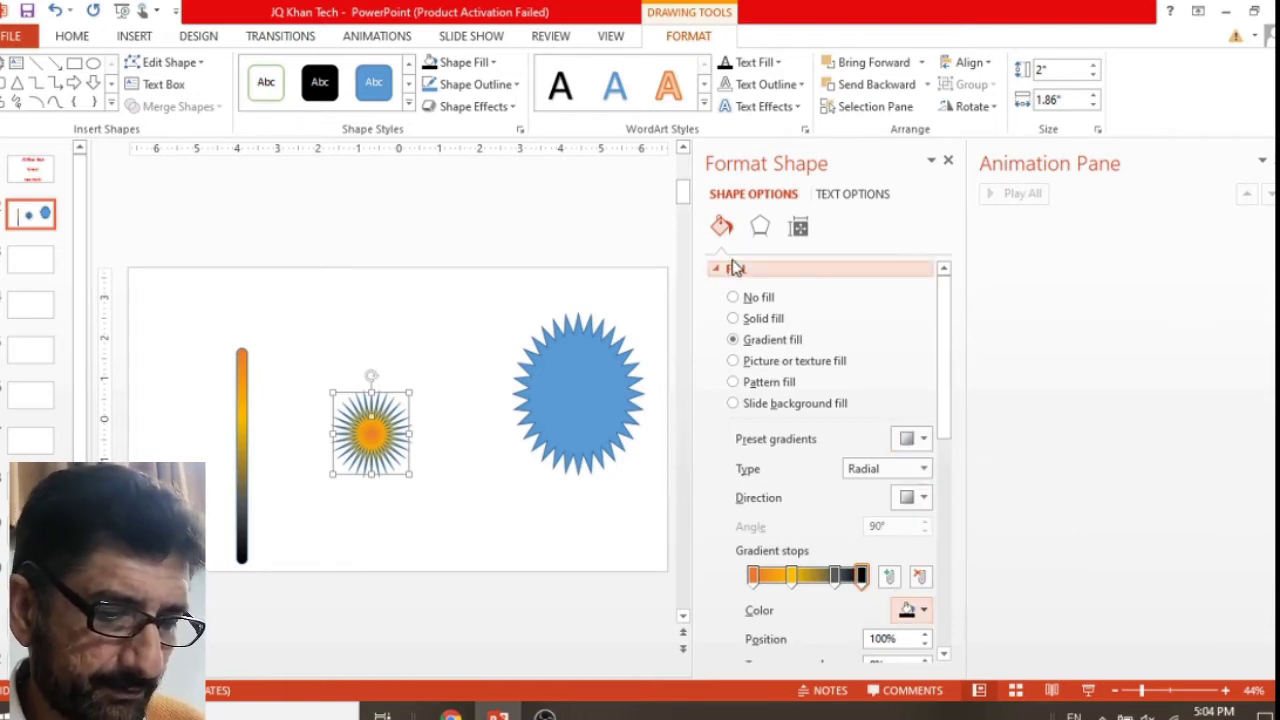
Set the starburst's Text Outline to No Outline and its Line to No line
left_click(804, 86)
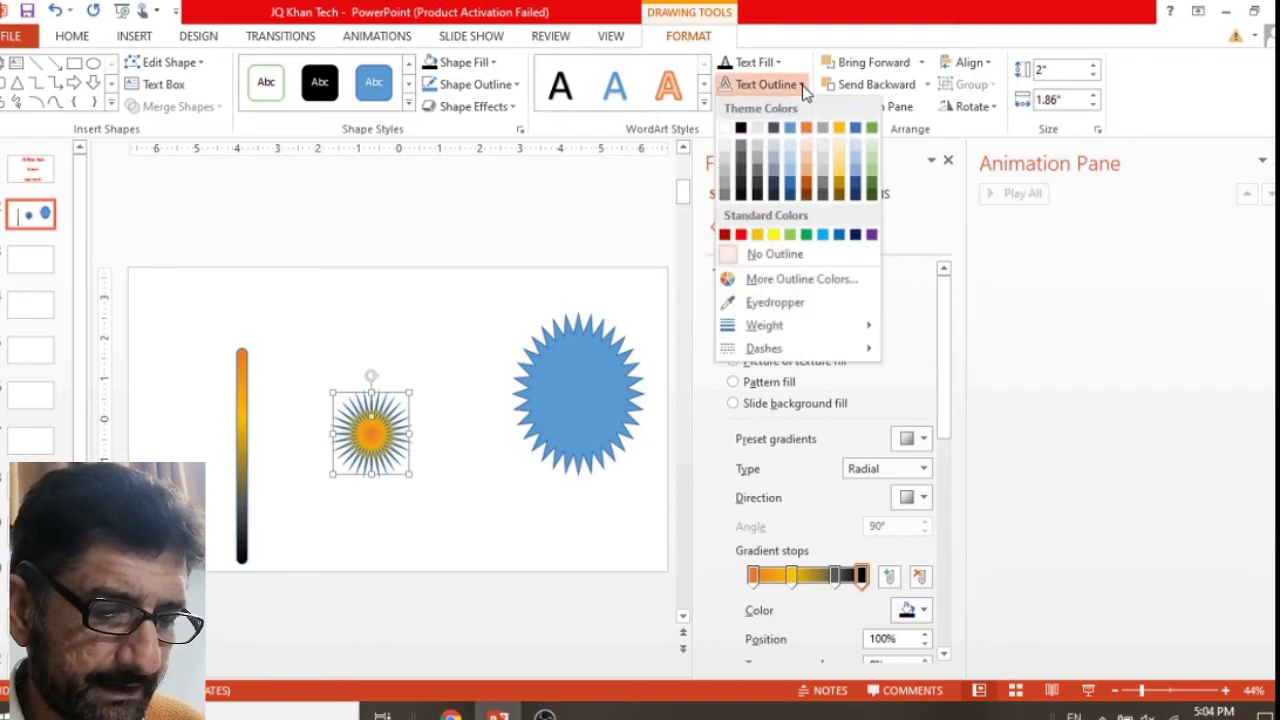
left_click(773, 258)
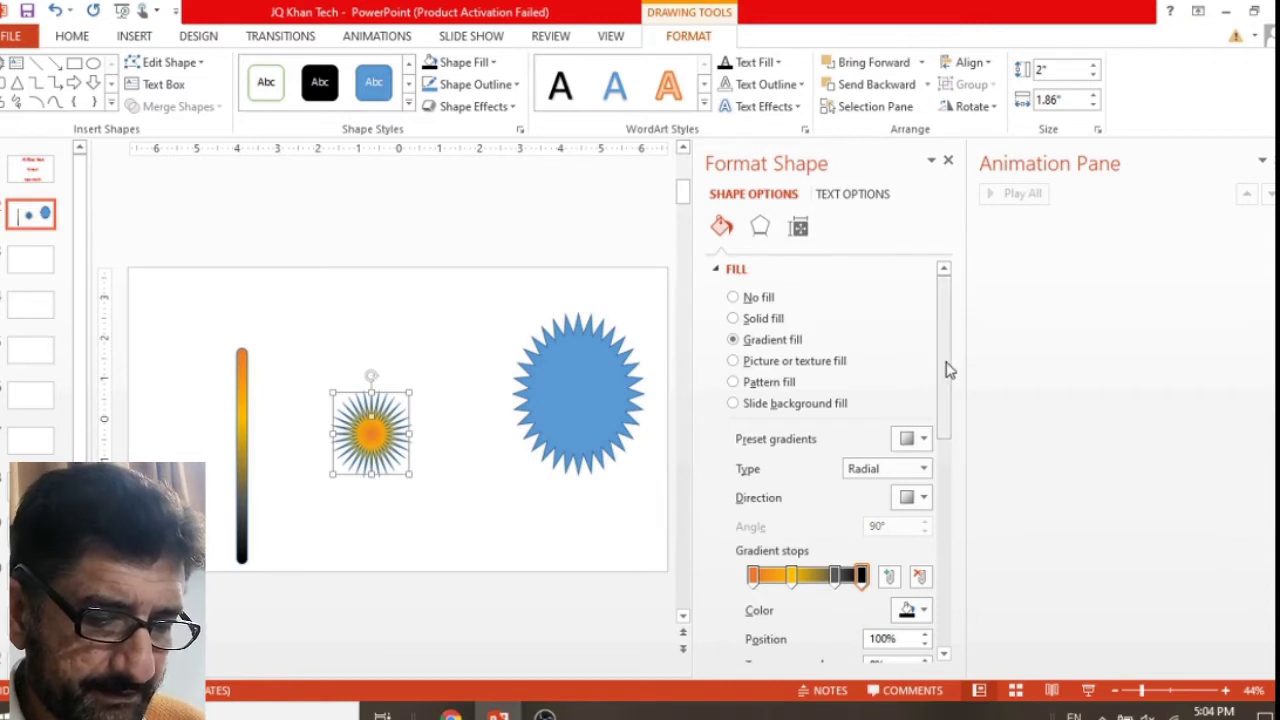
left_click_drag(949, 370, 965, 541)
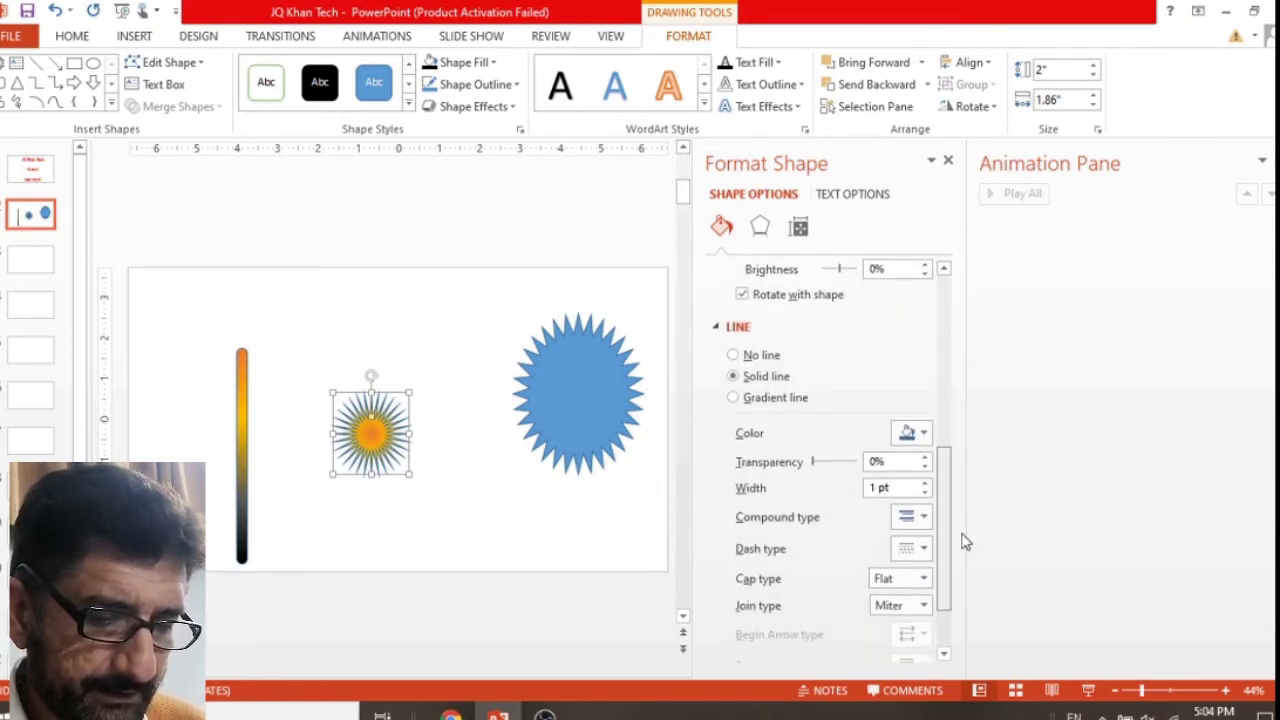
left_click(760, 358)
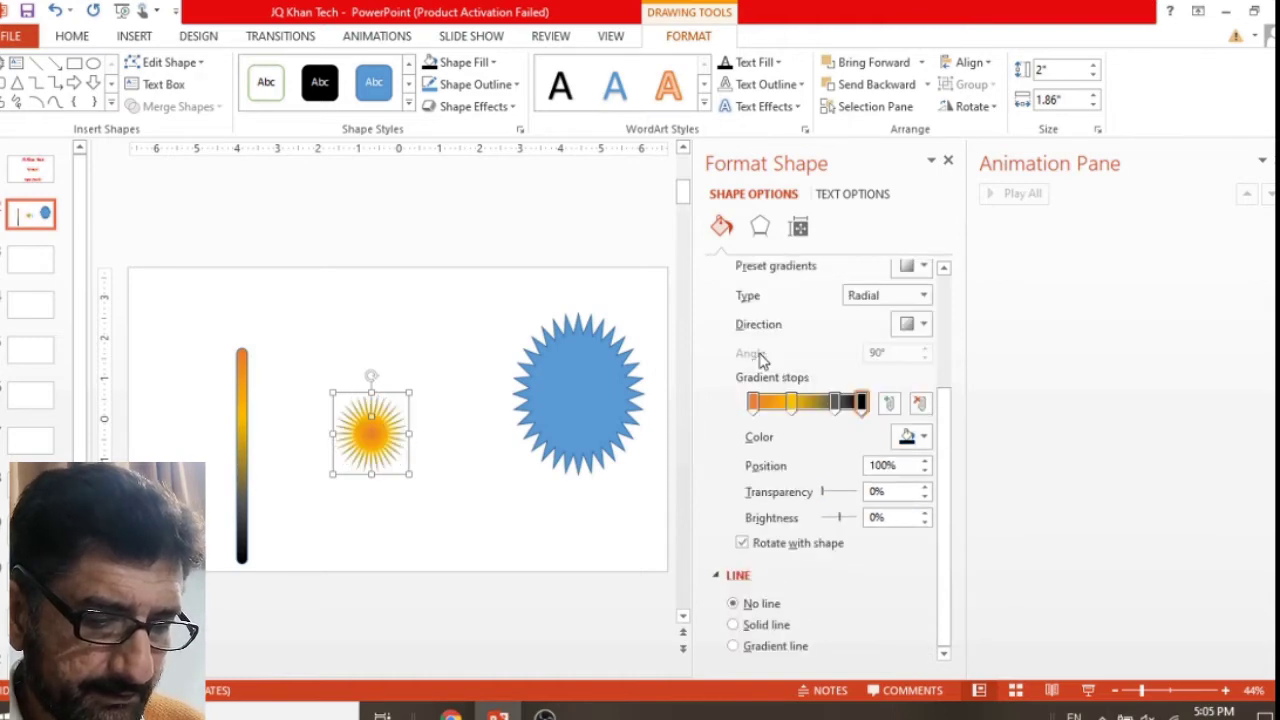
Draw a 3.1" by 3.59" 32-point star on the right, reshaped into long thin rays
left_click(491, 597)
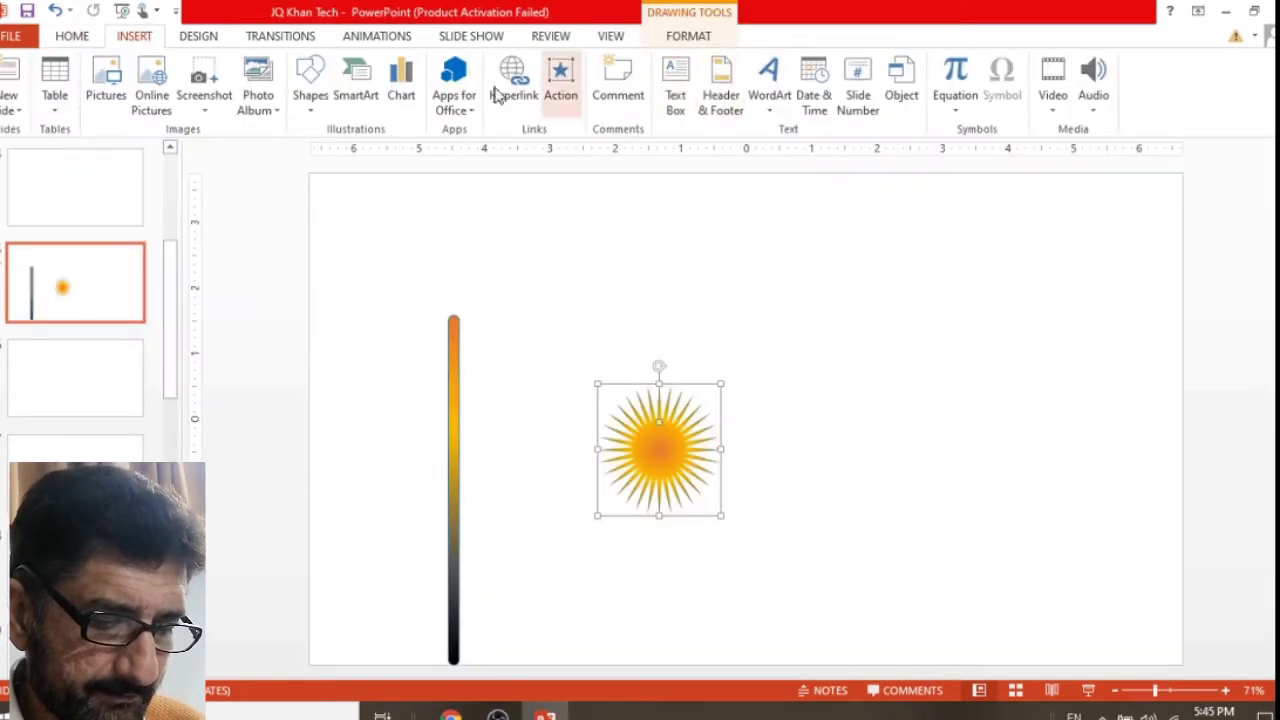
left_click(311, 110)
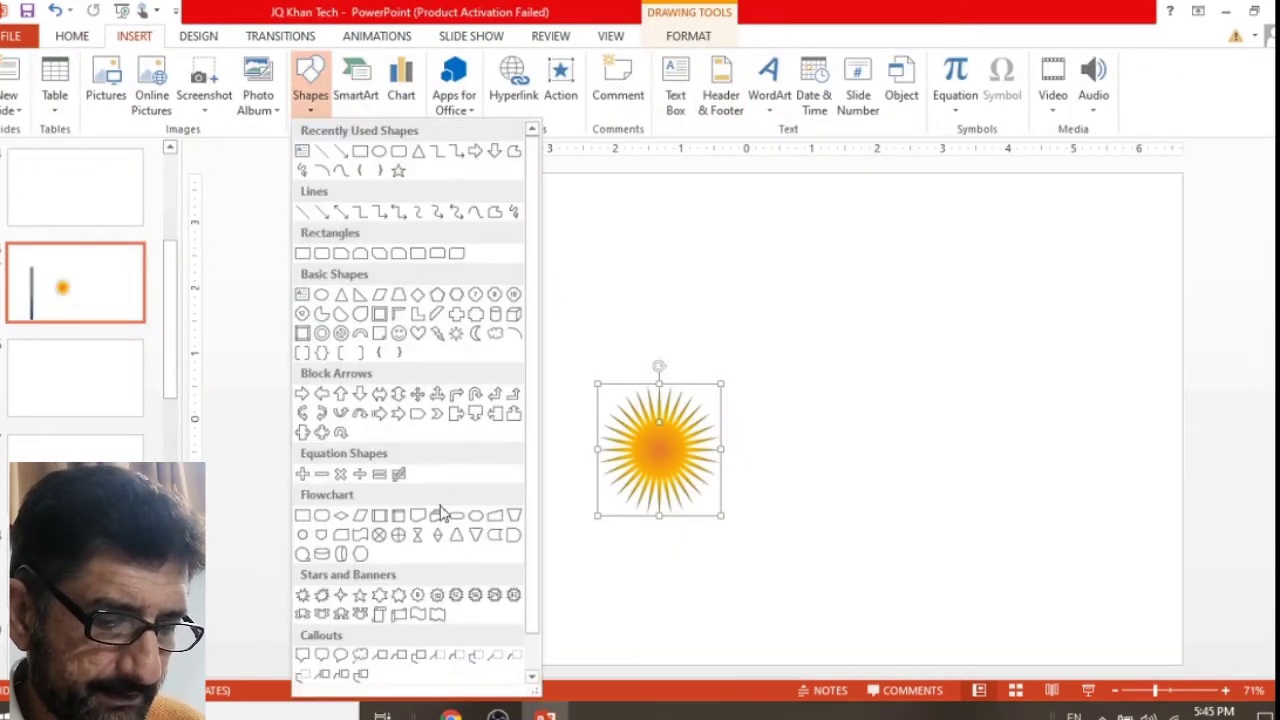
left_click(513, 595)
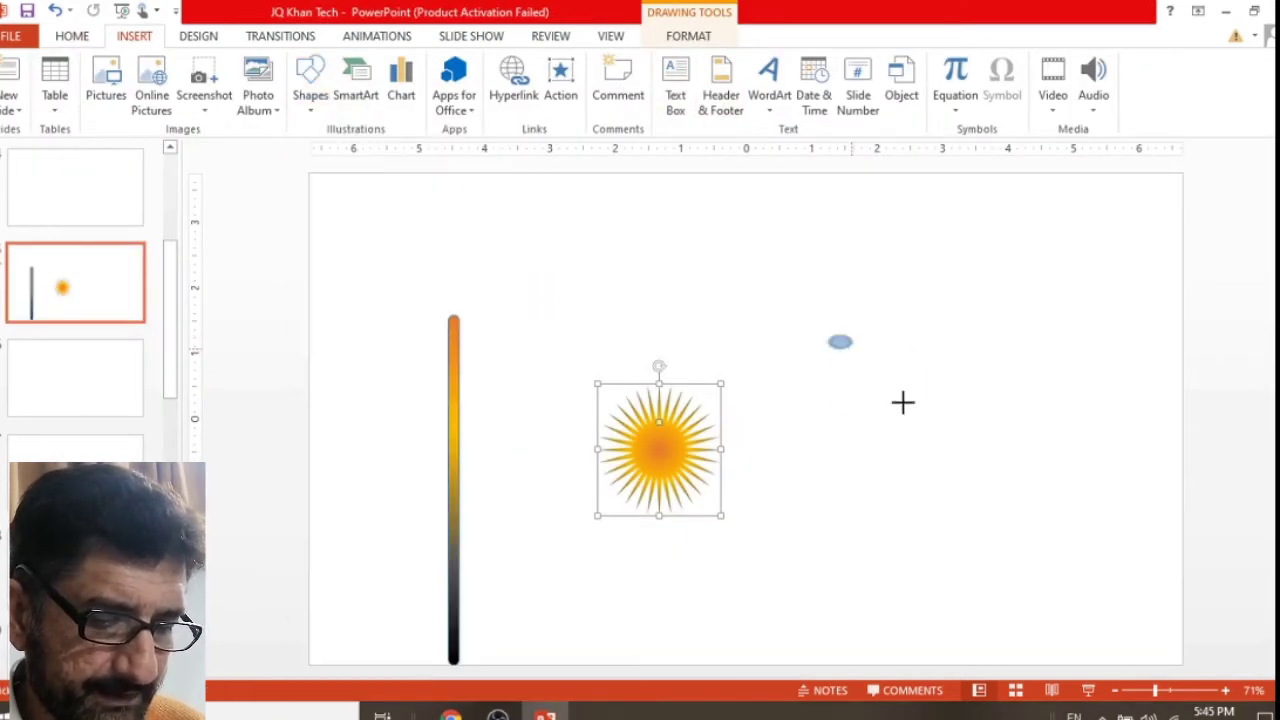
mouse_move(903, 402)
left_mouse_down()
mouse_move(1077, 520)
mouse_move(1063, 537)
left_mouse_up()
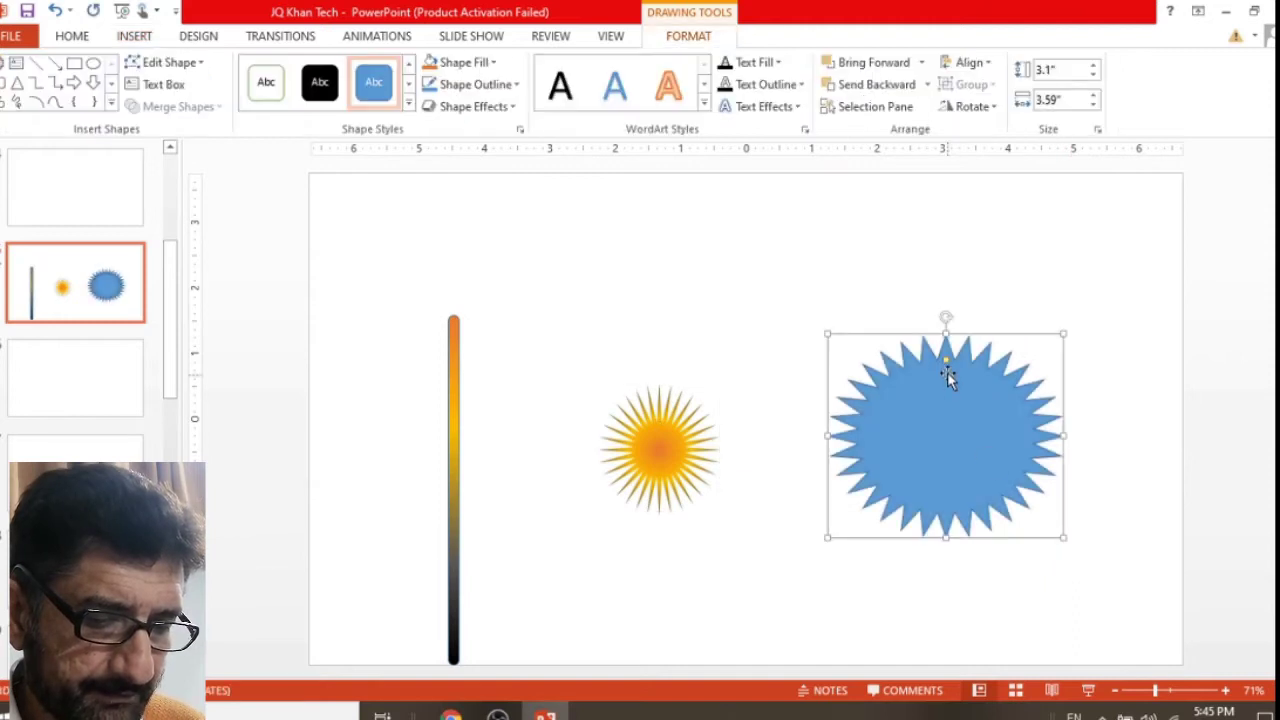
left_click_drag(947, 361, 960, 416)
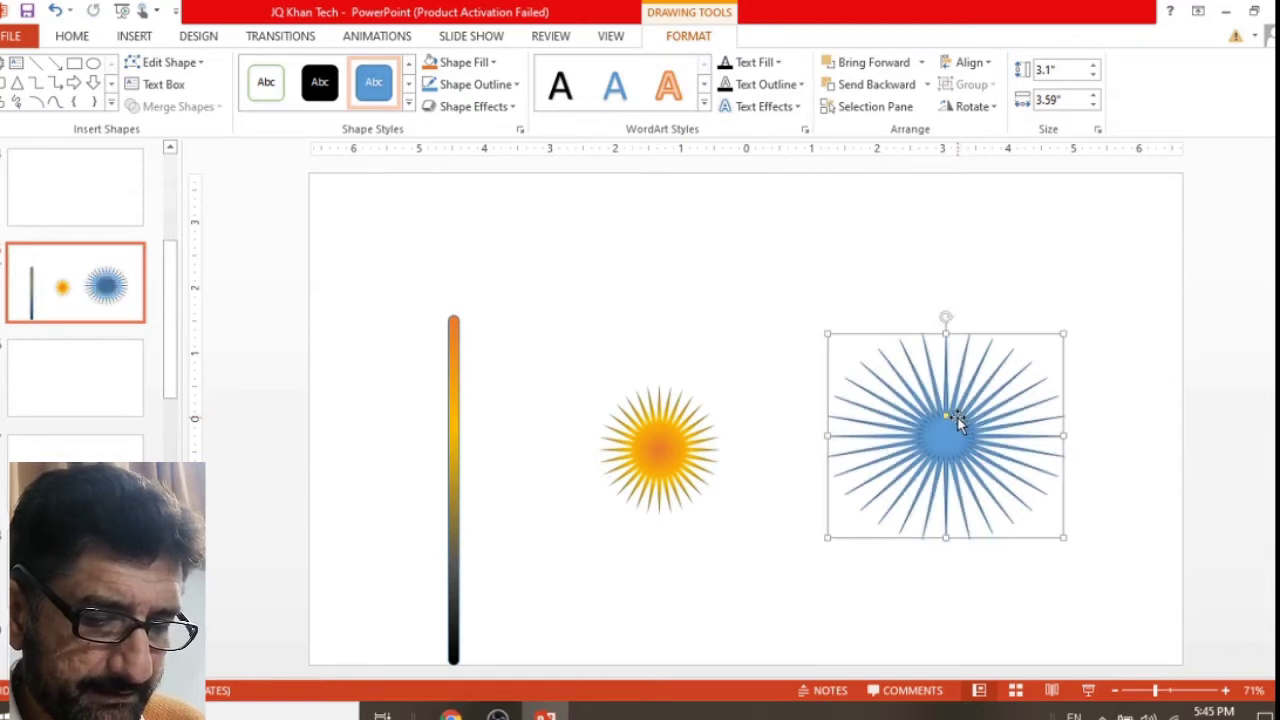
right_click(944, 419)
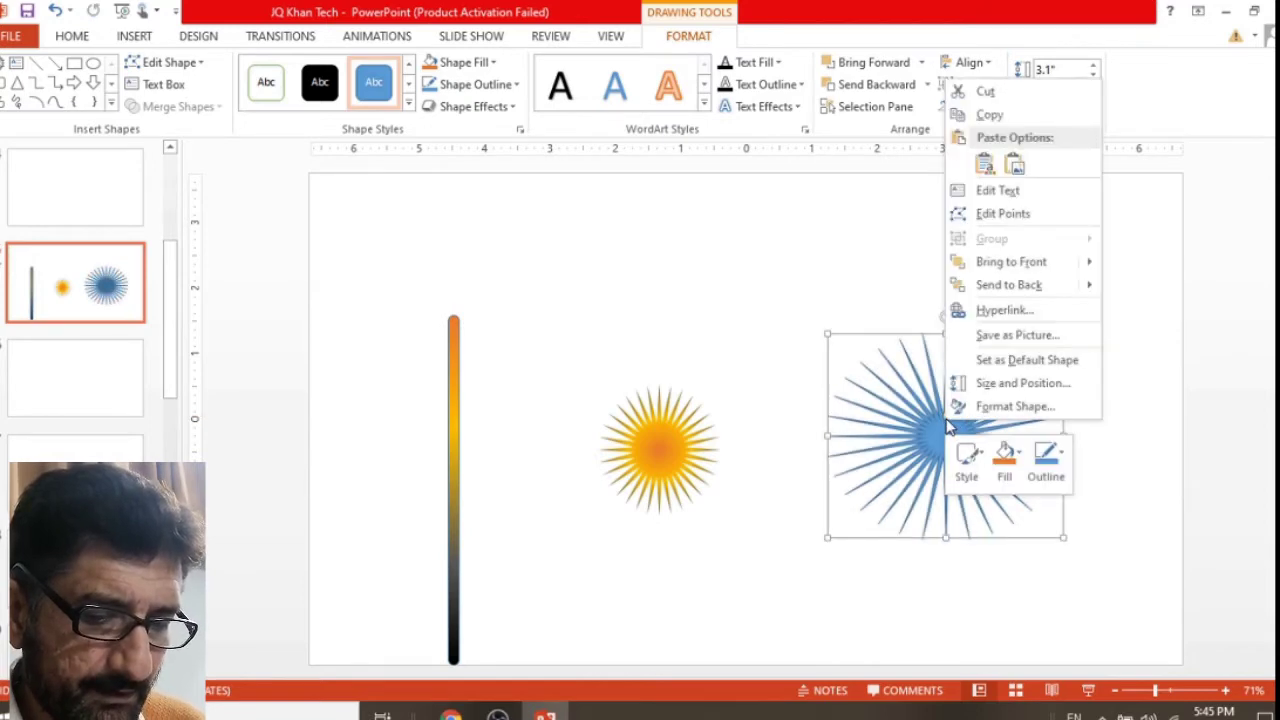
Set the star to No fill with a gold line
left_click(1000, 406)
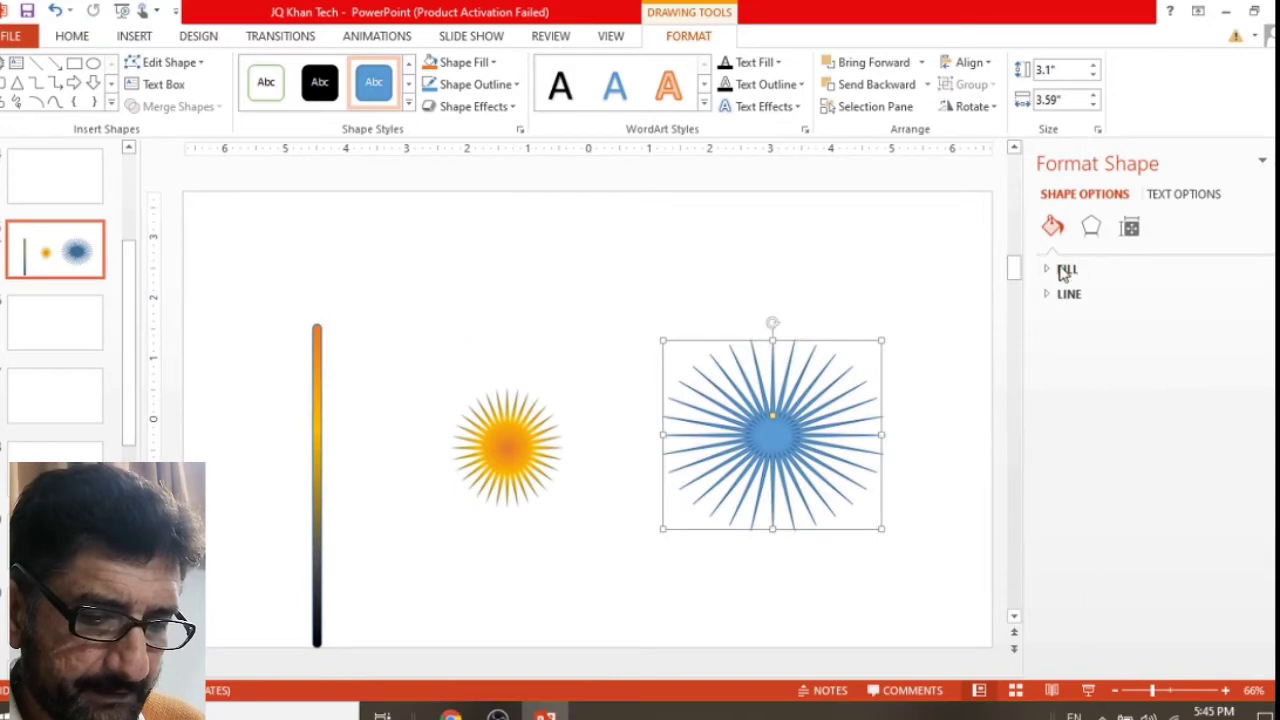
left_click(1065, 271)
left_click(1076, 299)
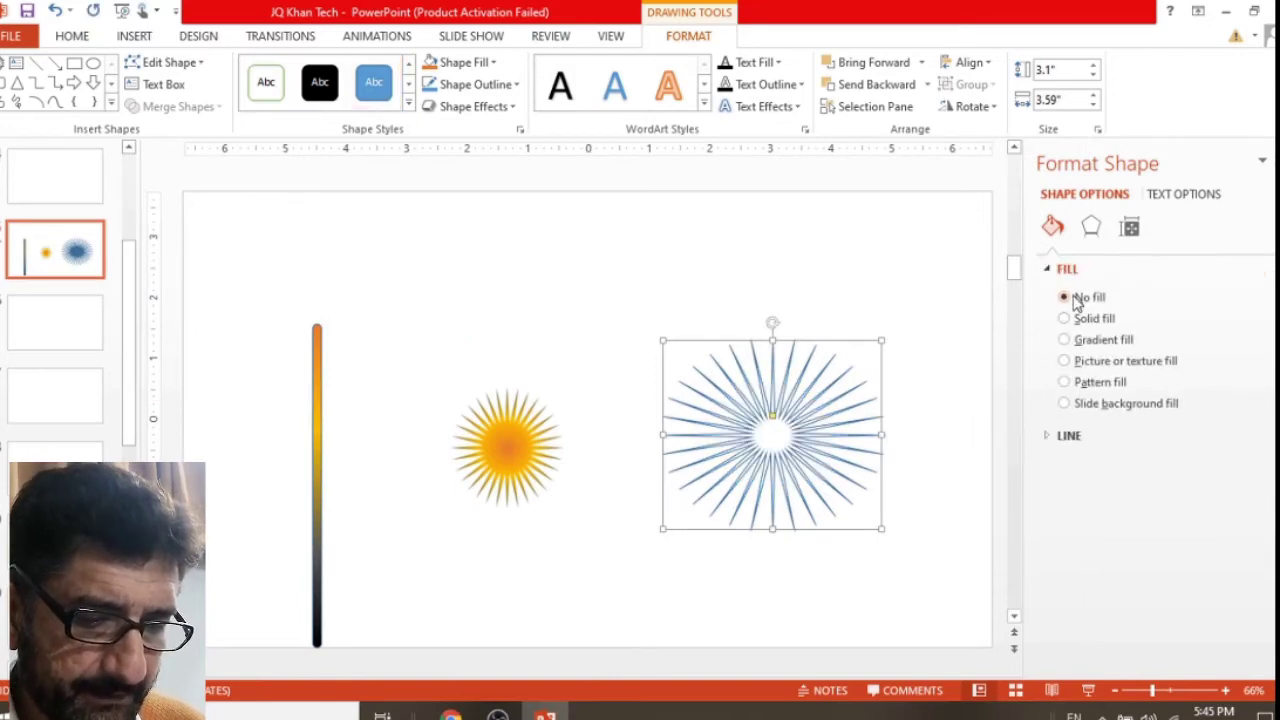
left_click(1070, 435)
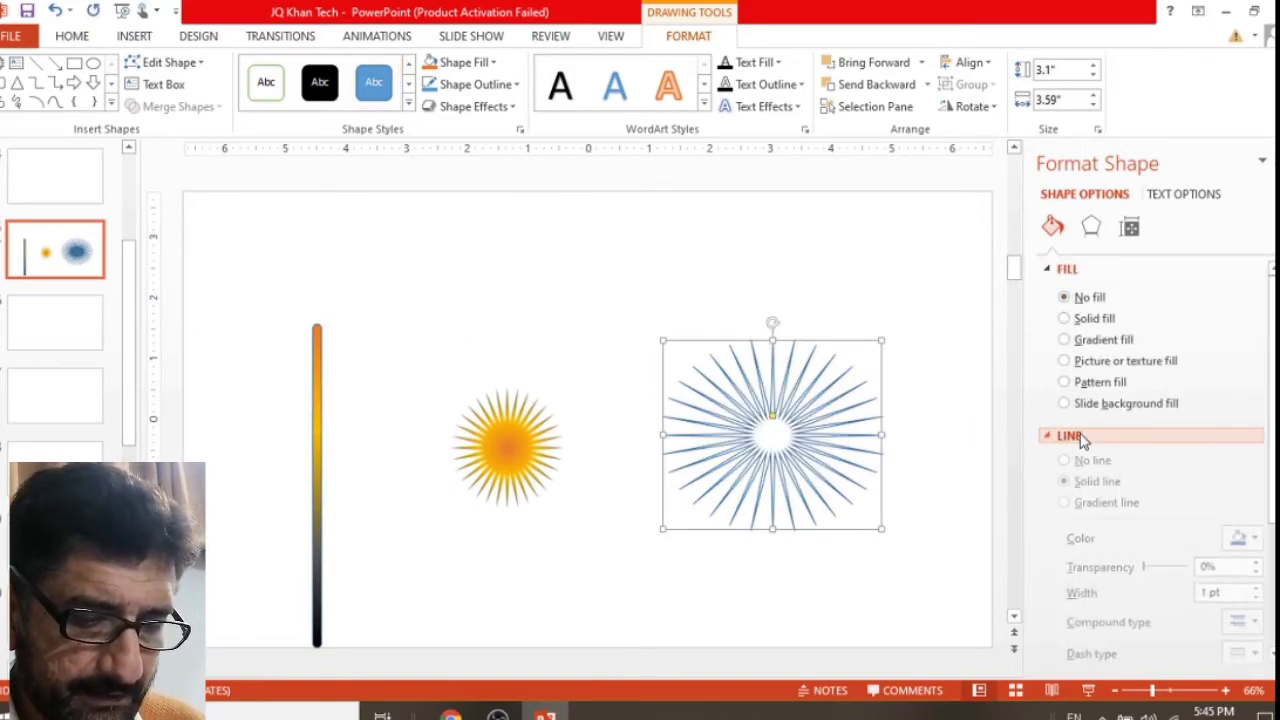
left_click(1250, 543)
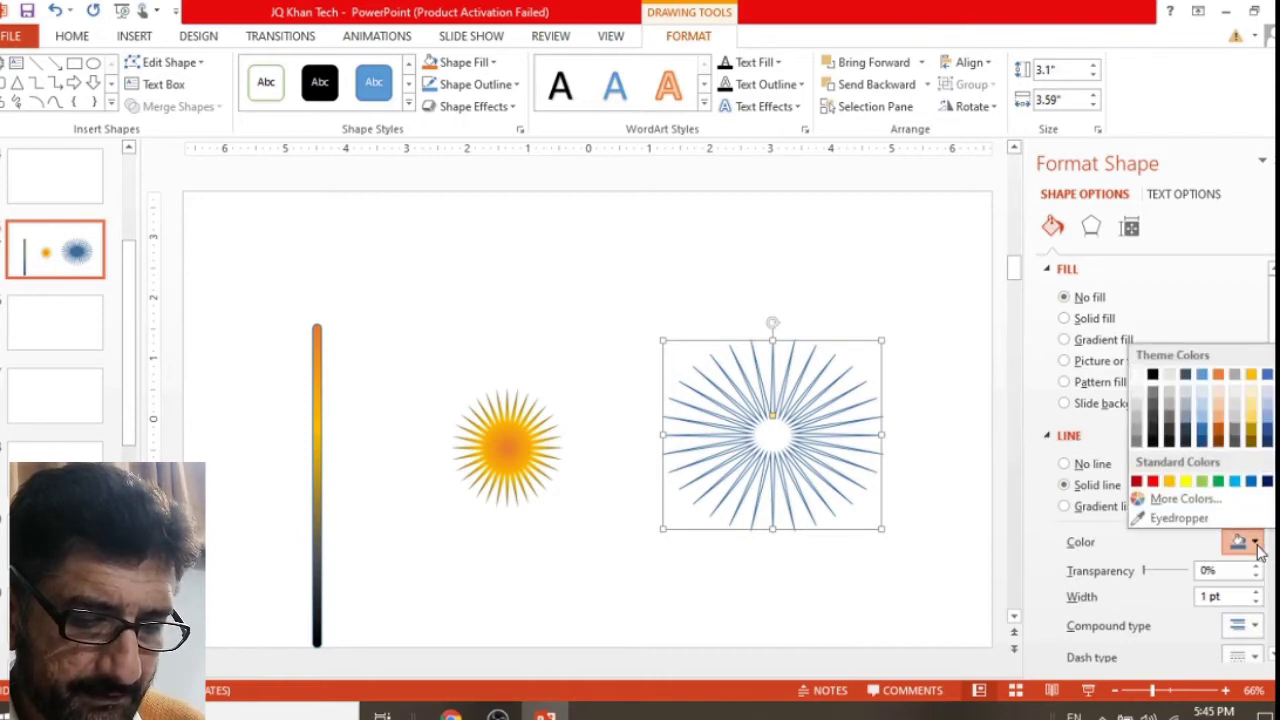
left_click(1170, 482)
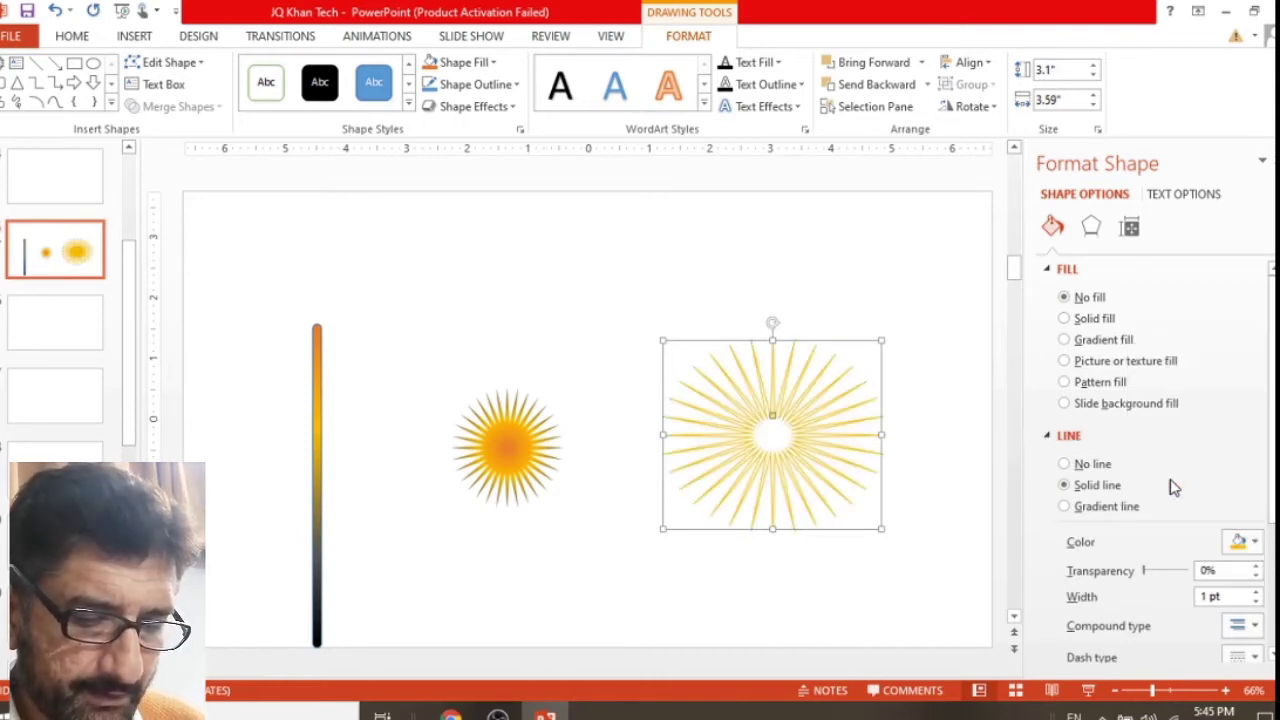
Make the star's line 1.75 pt wide with a dashed dash type
scroll(1240, 475, "down", 3)
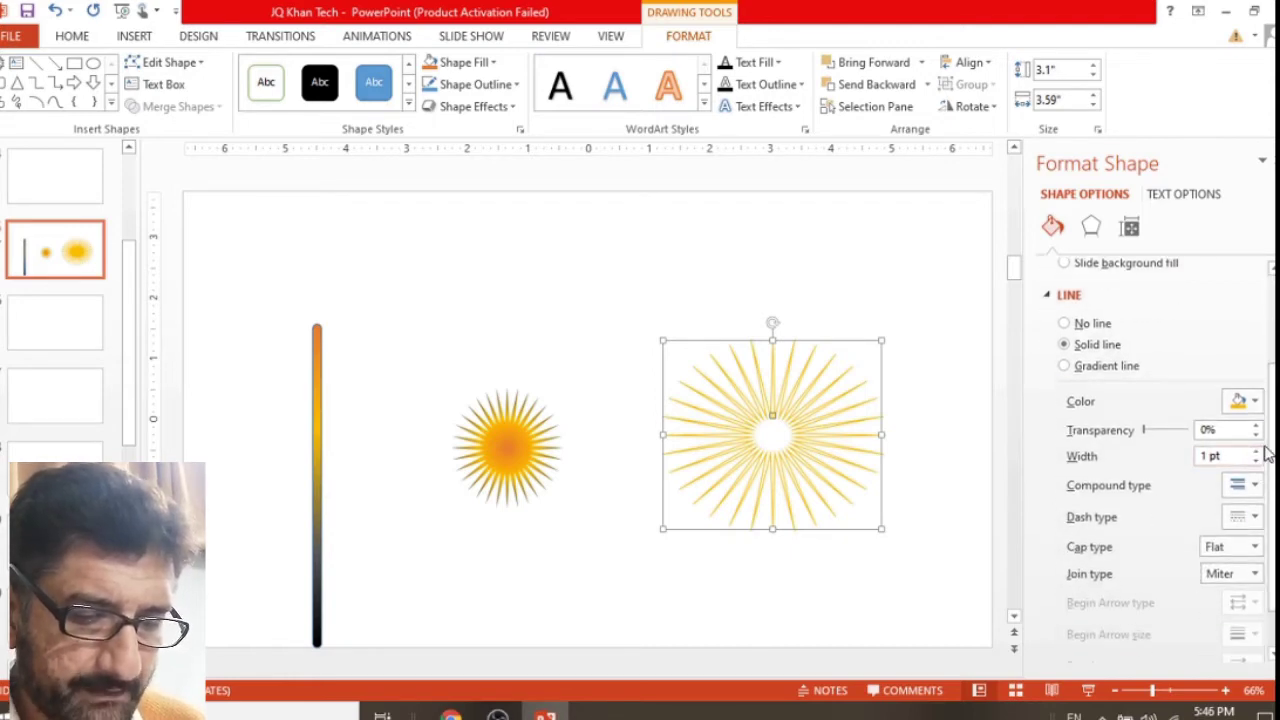
left_click(1258, 451)
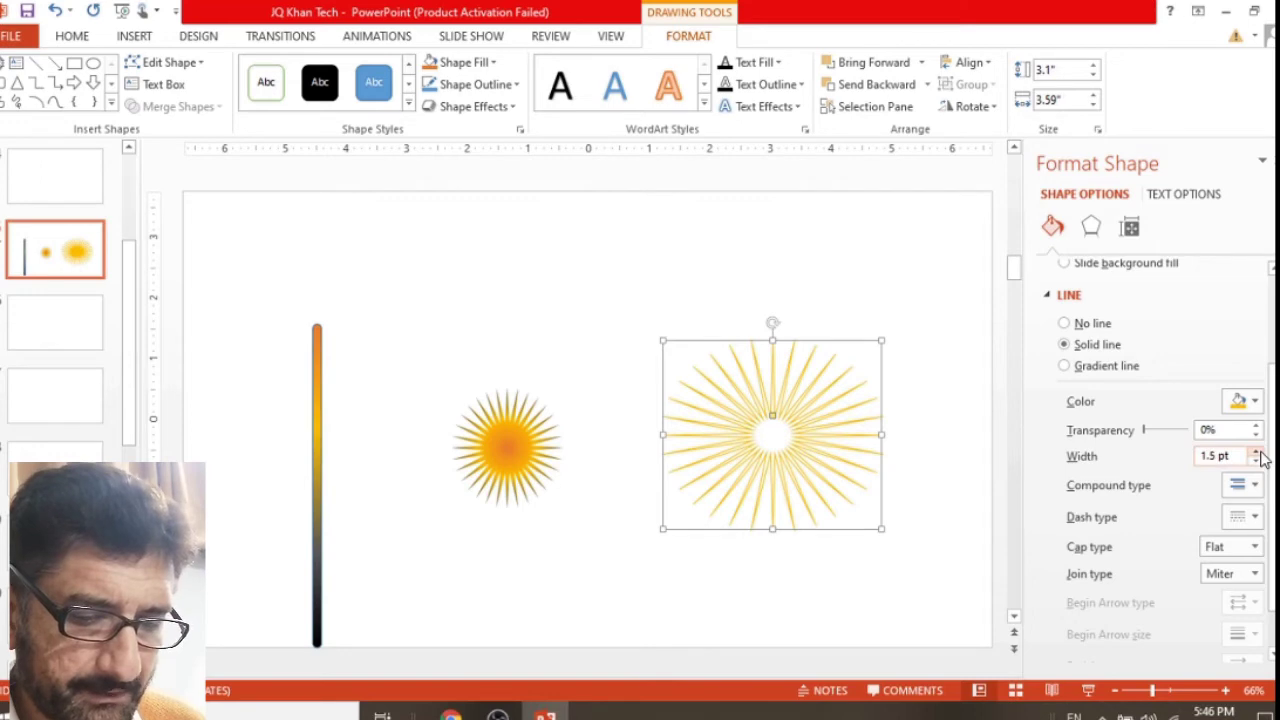
left_click(1257, 451)
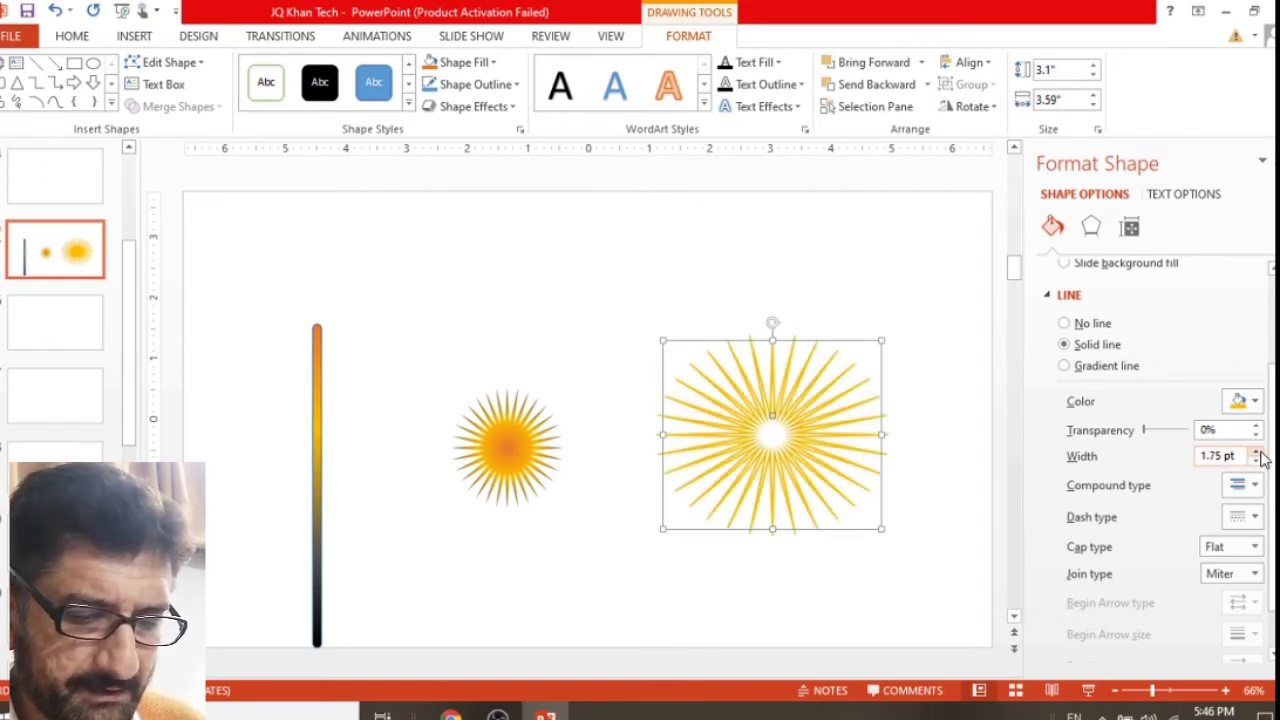
scroll(1272, 590, "down", 2)
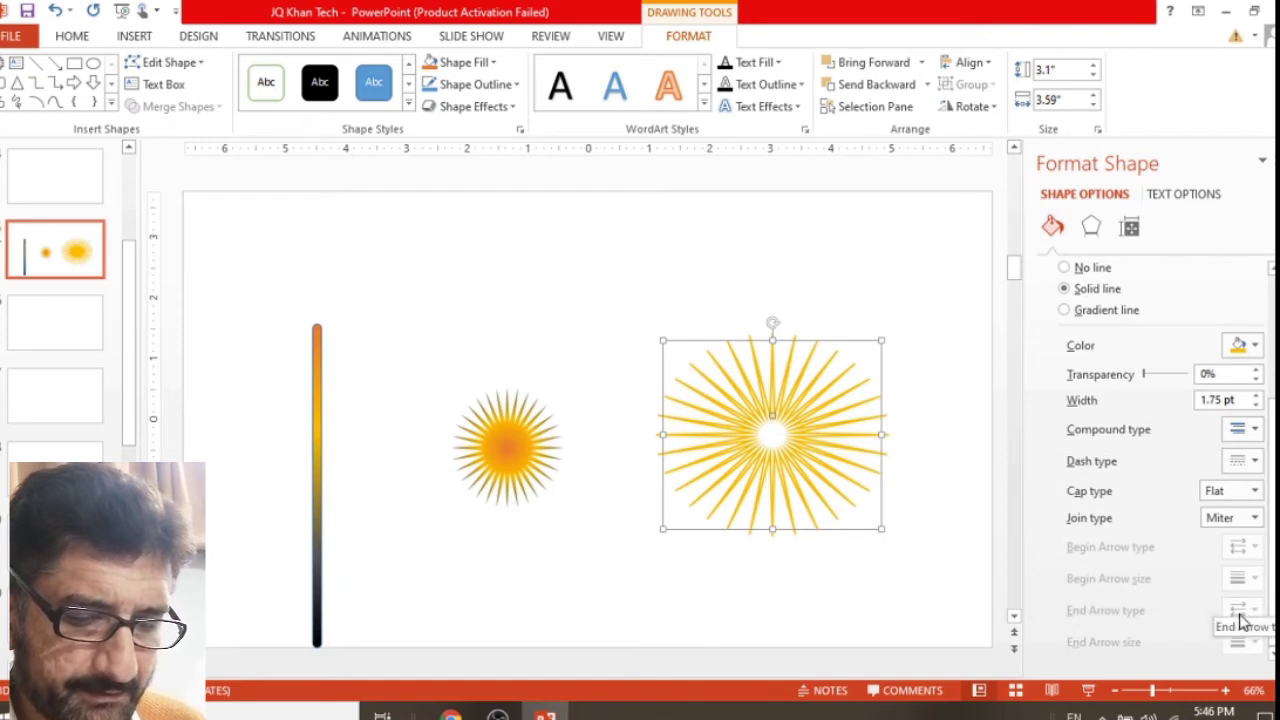
left_click(1256, 462)
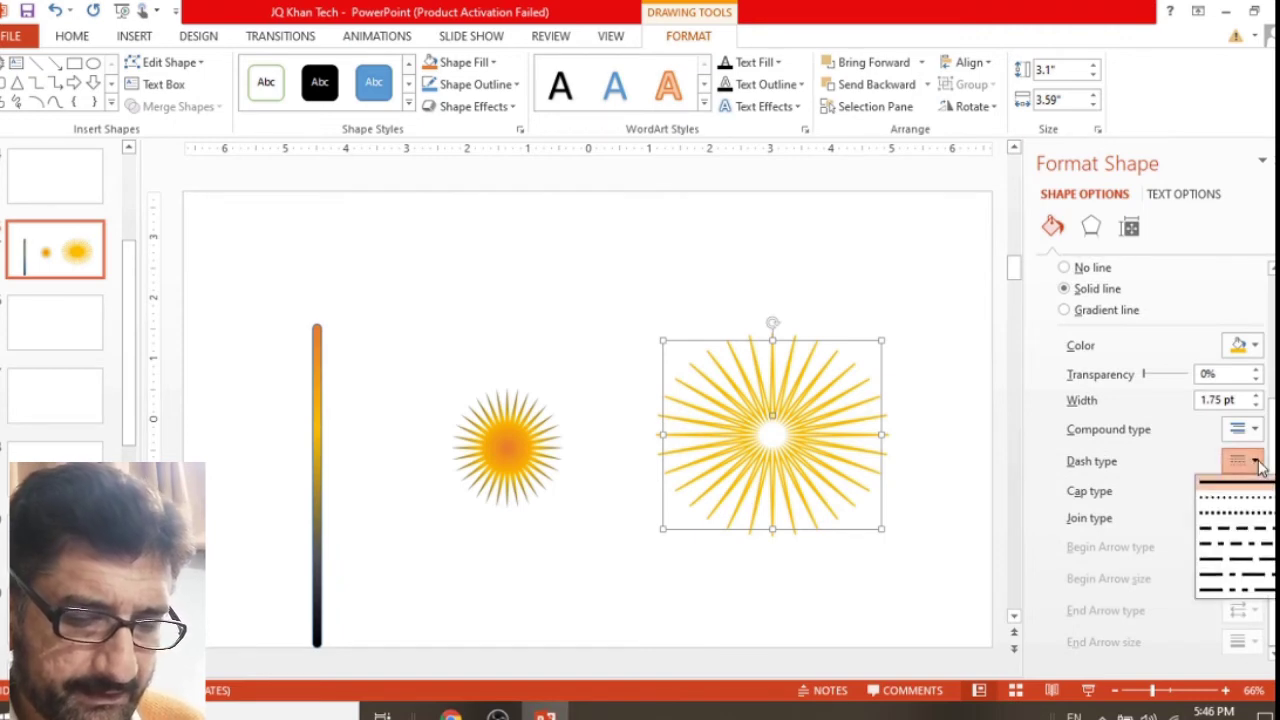
left_click(1246, 572)
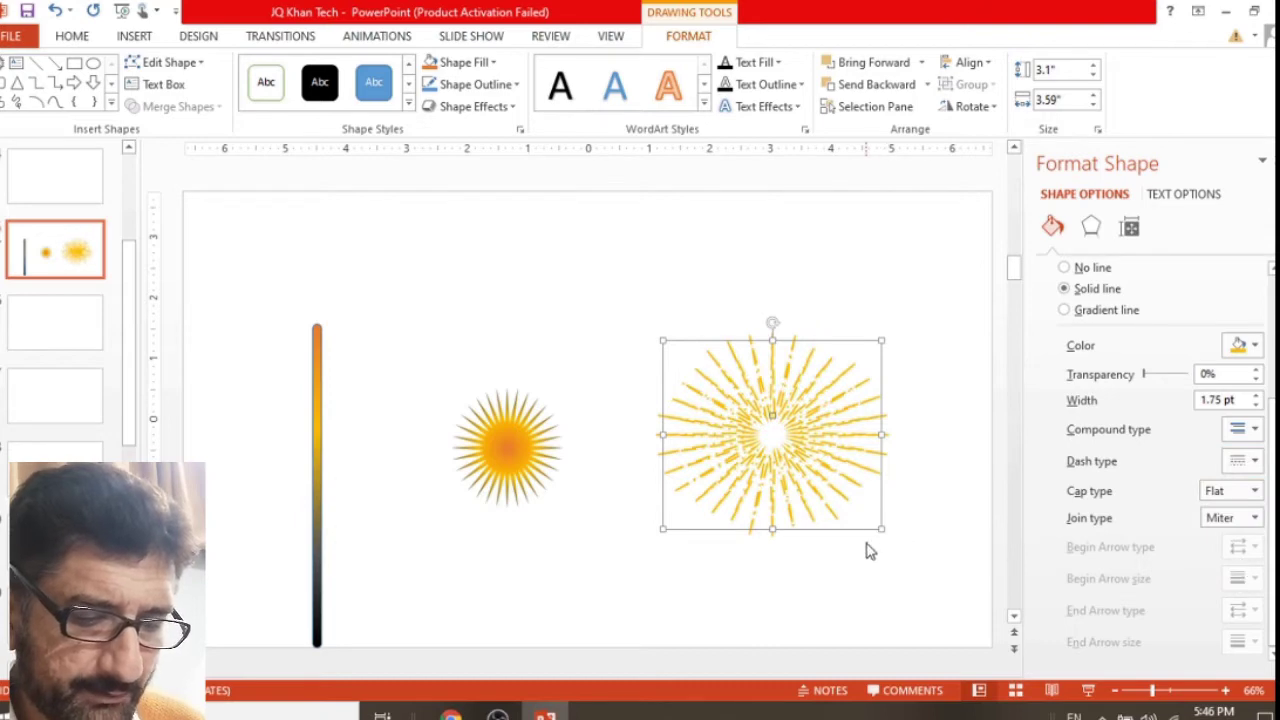
left_click(890, 571)
right_click(893, 562)
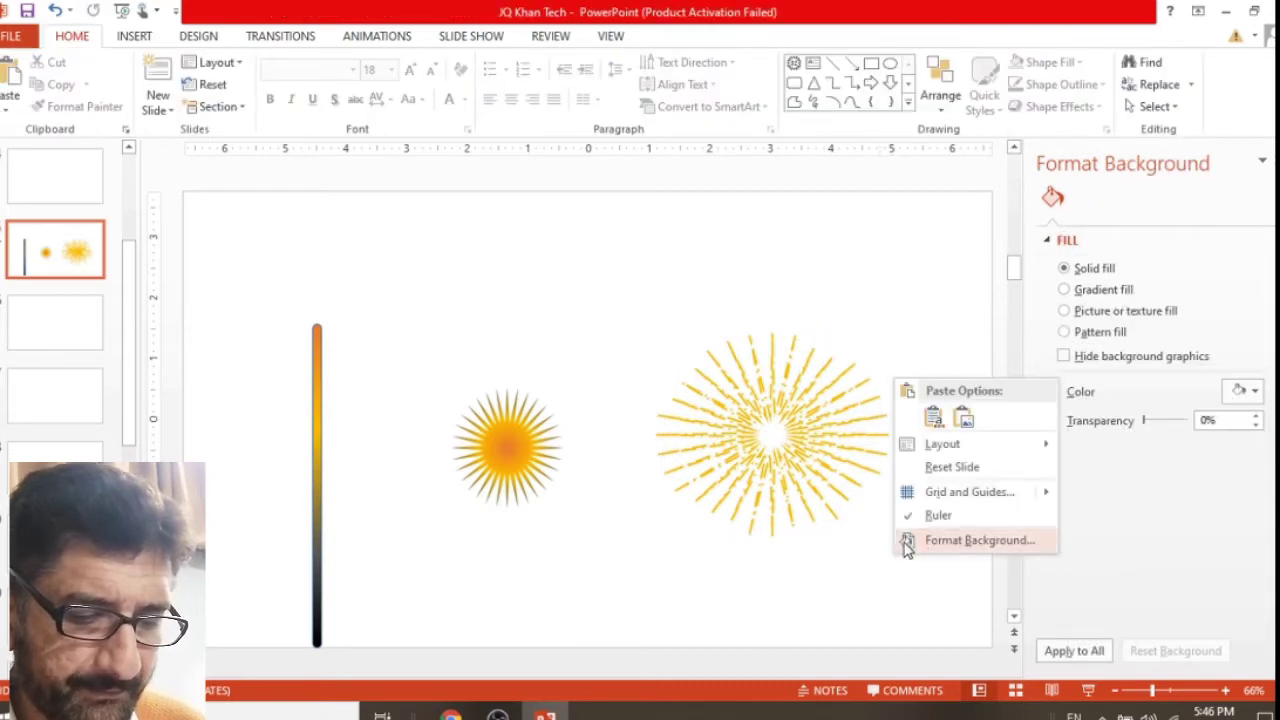
left_click(934, 547)
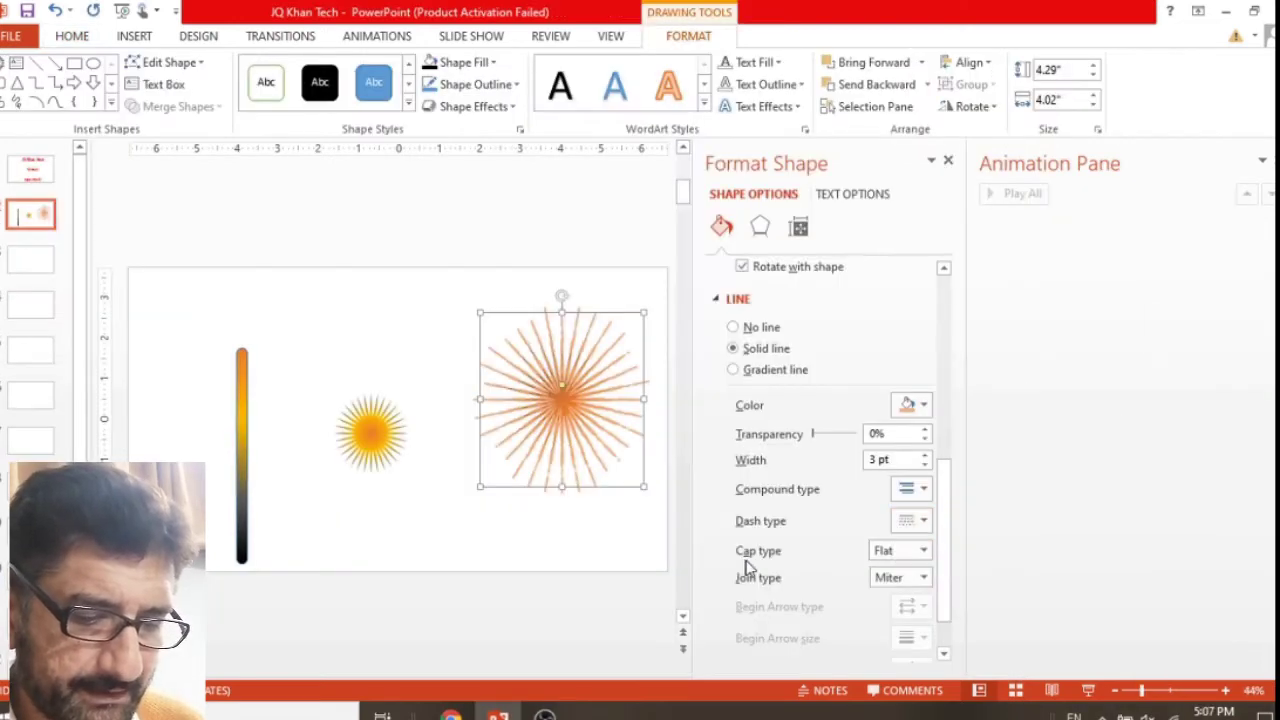
right_click(540, 561)
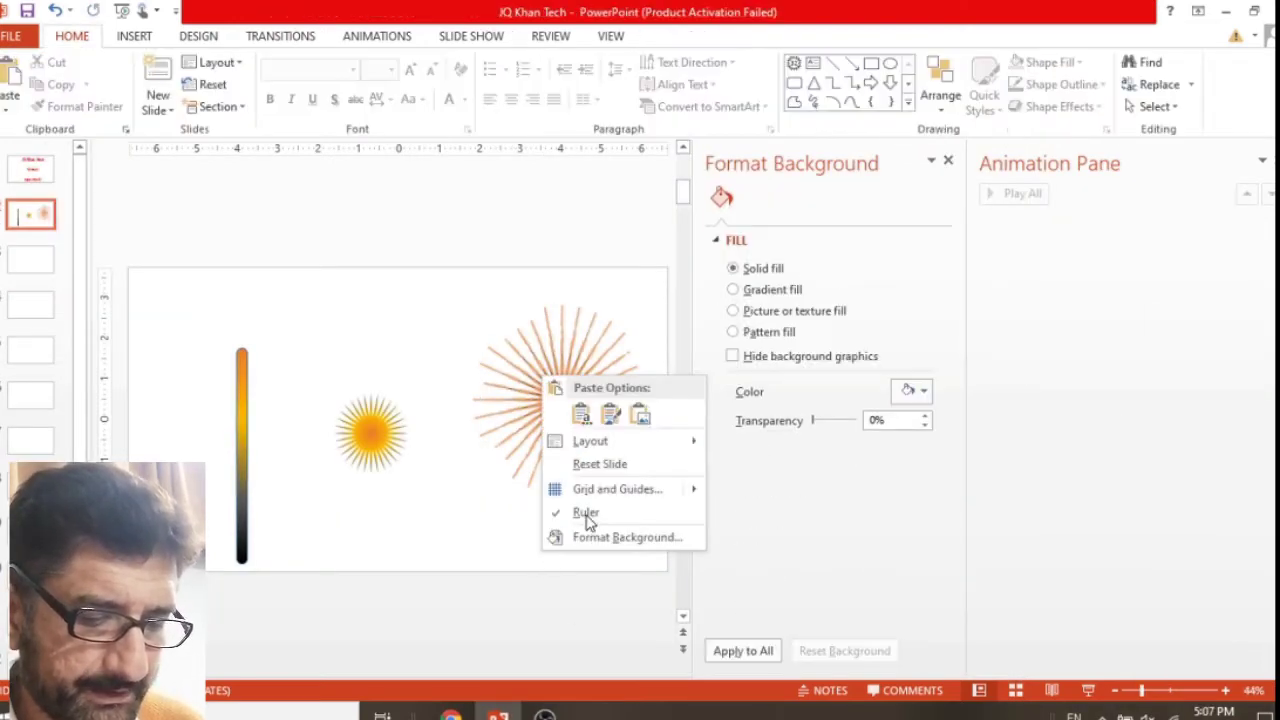
left_click(600, 537)
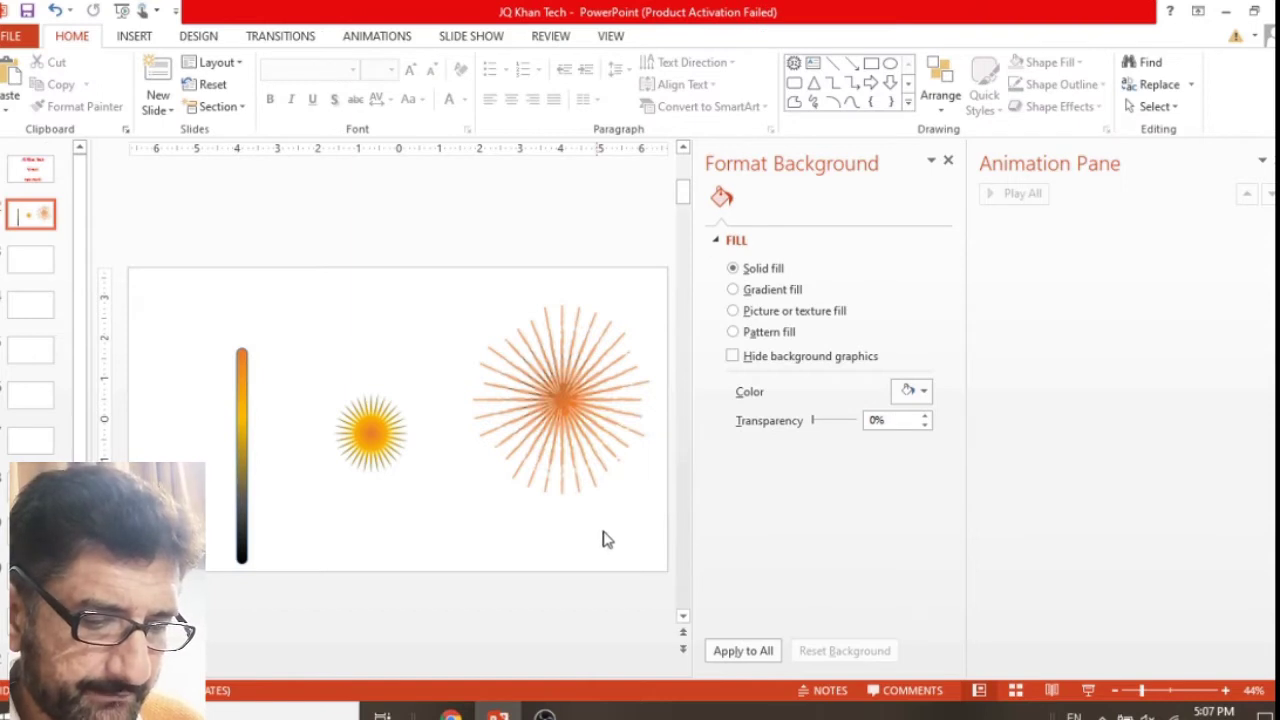
left_click(918, 391)
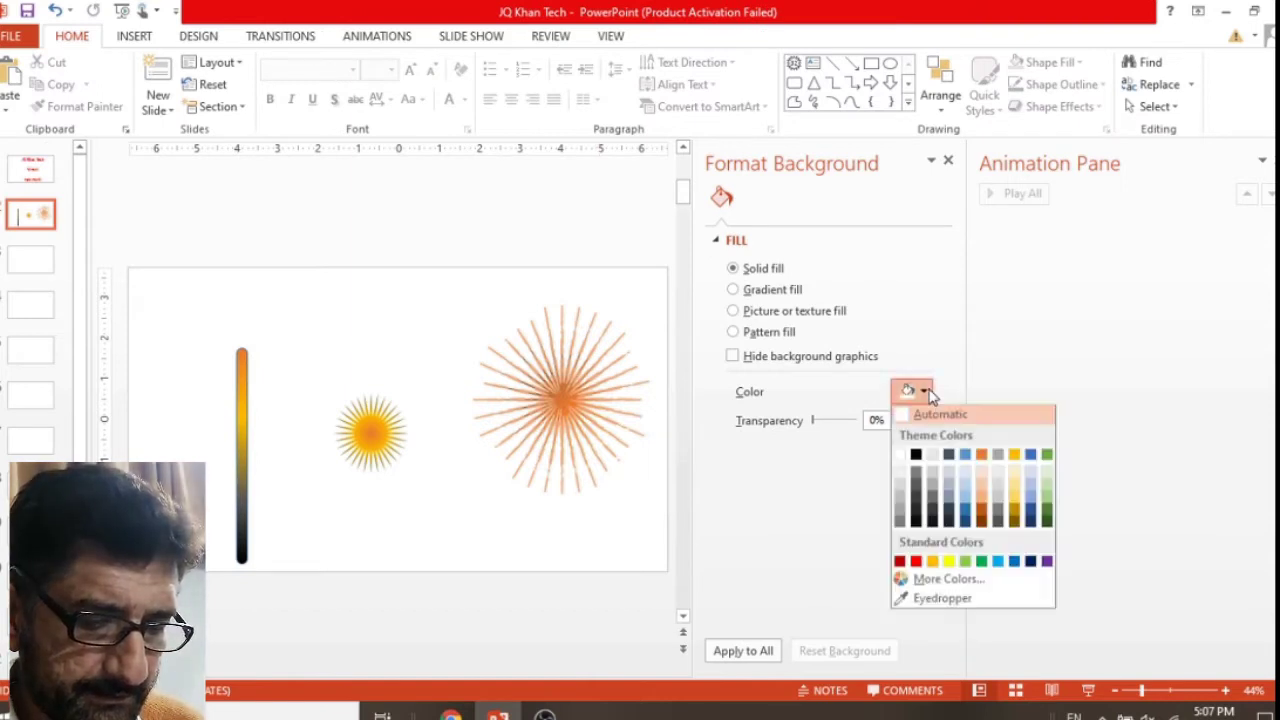
left_click(915, 456)
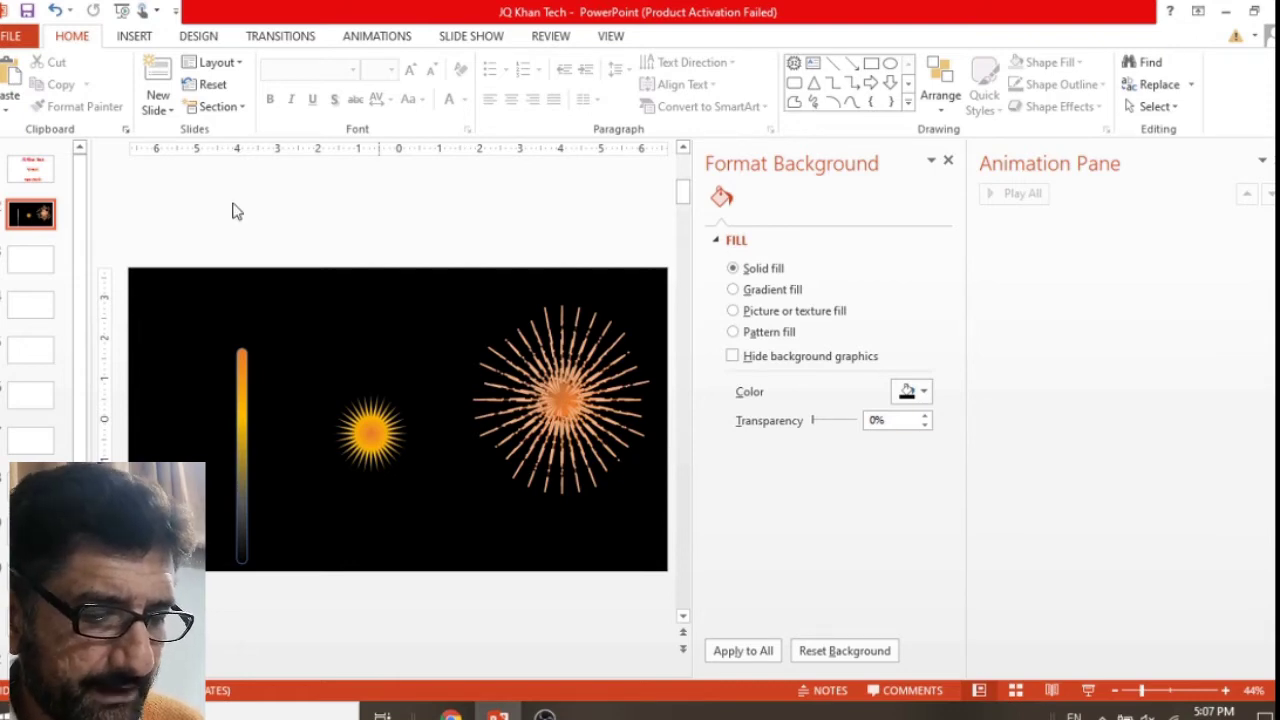
left_click(55, 11)
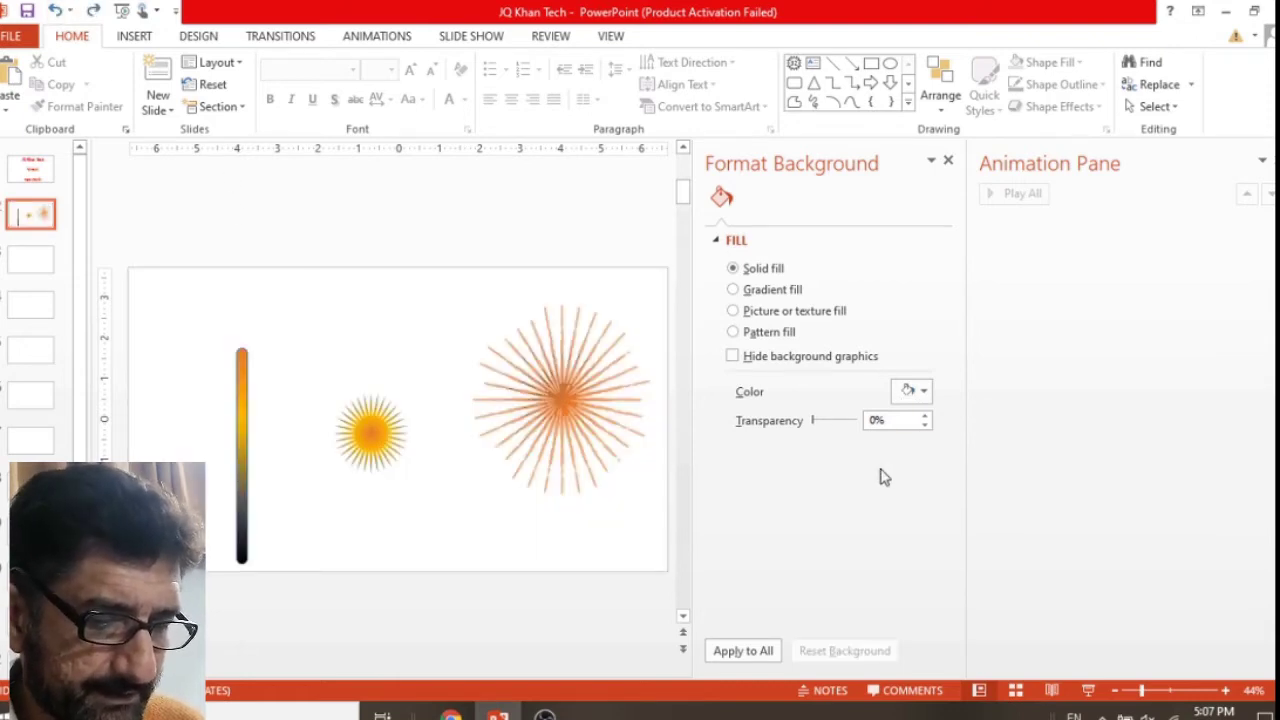
Draw a 1.48" by 1.55" oval circle above the small starburst
left_click(582, 392)
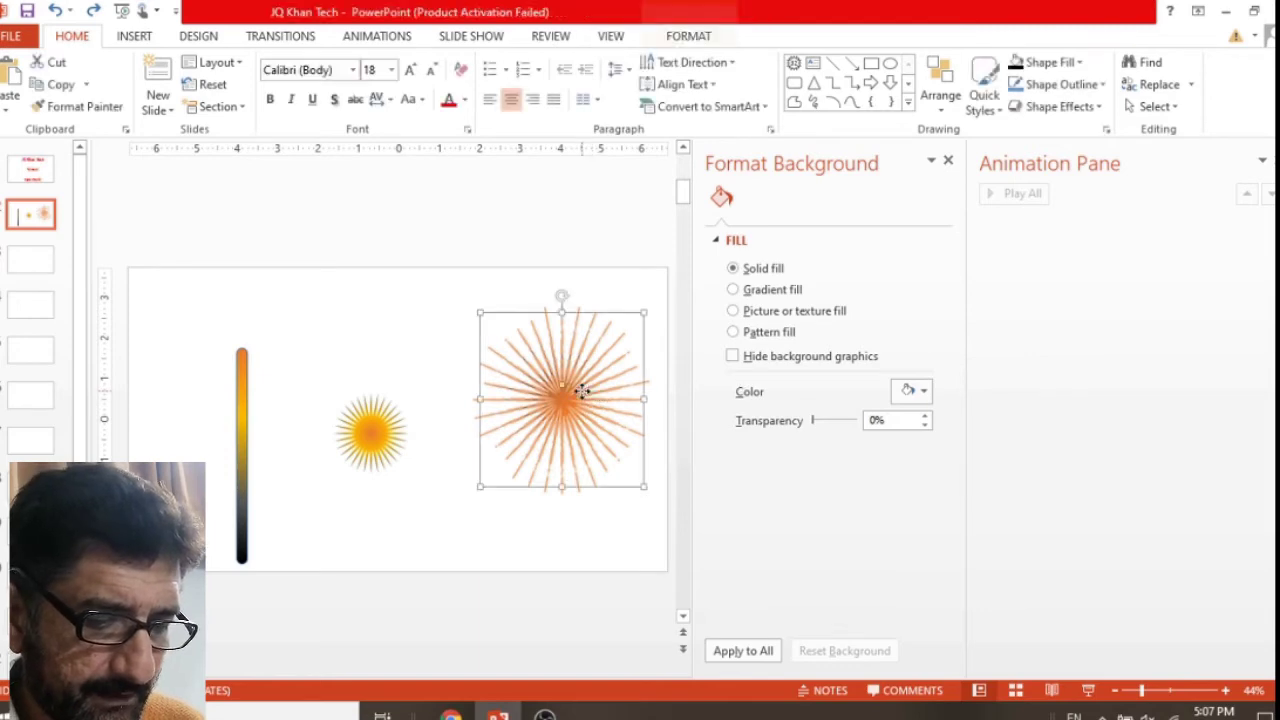
left_click(140, 37)
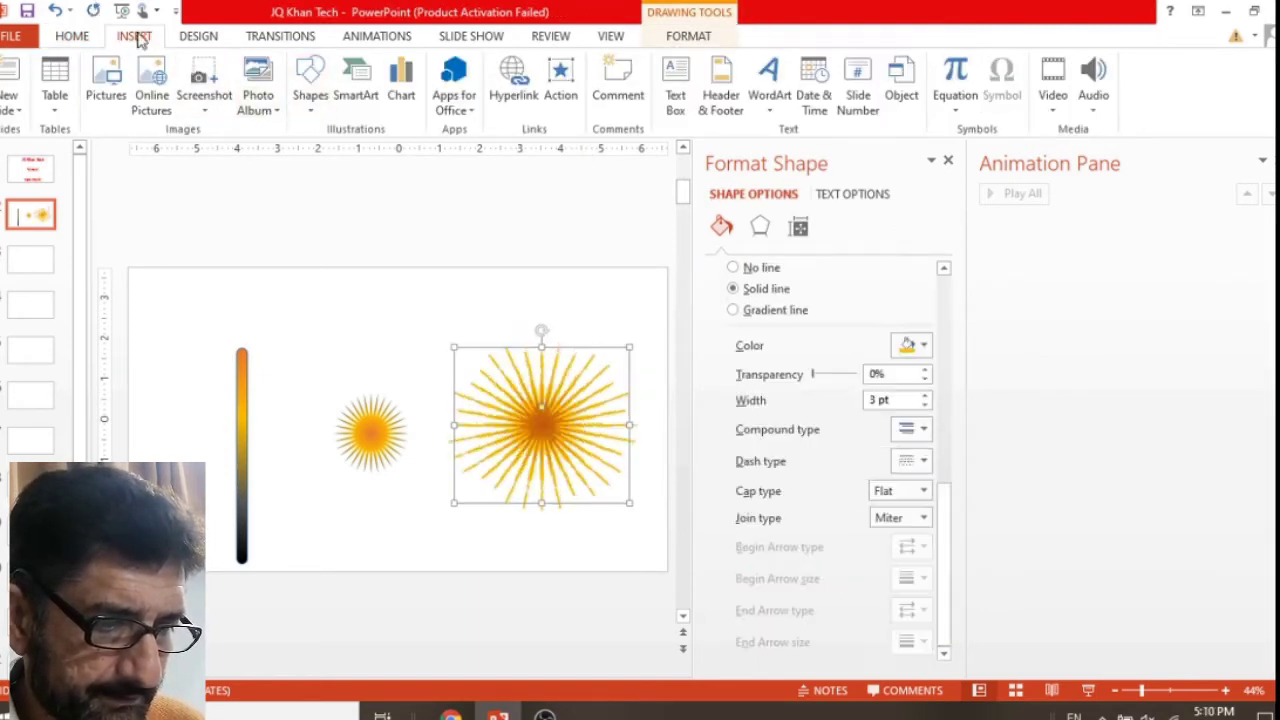
left_click(311, 95)
left_click(398, 152)
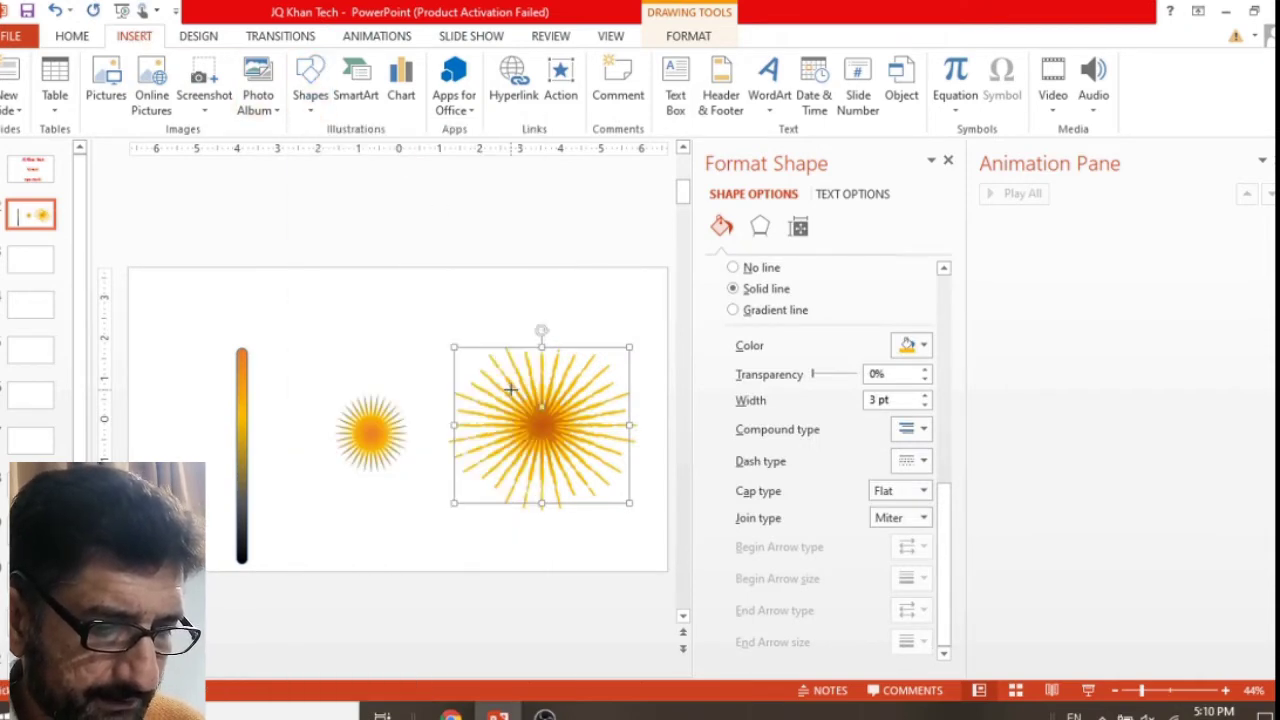
mouse_move(510, 388)
left_mouse_down()
mouse_move(587, 452)
mouse_move(389, 434)
mouse_move(400, 336)
mouse_move(411, 370)
mouse_move(403, 363)
mouse_move(384, 431)
mouse_move(420, 310)
left_mouse_up()
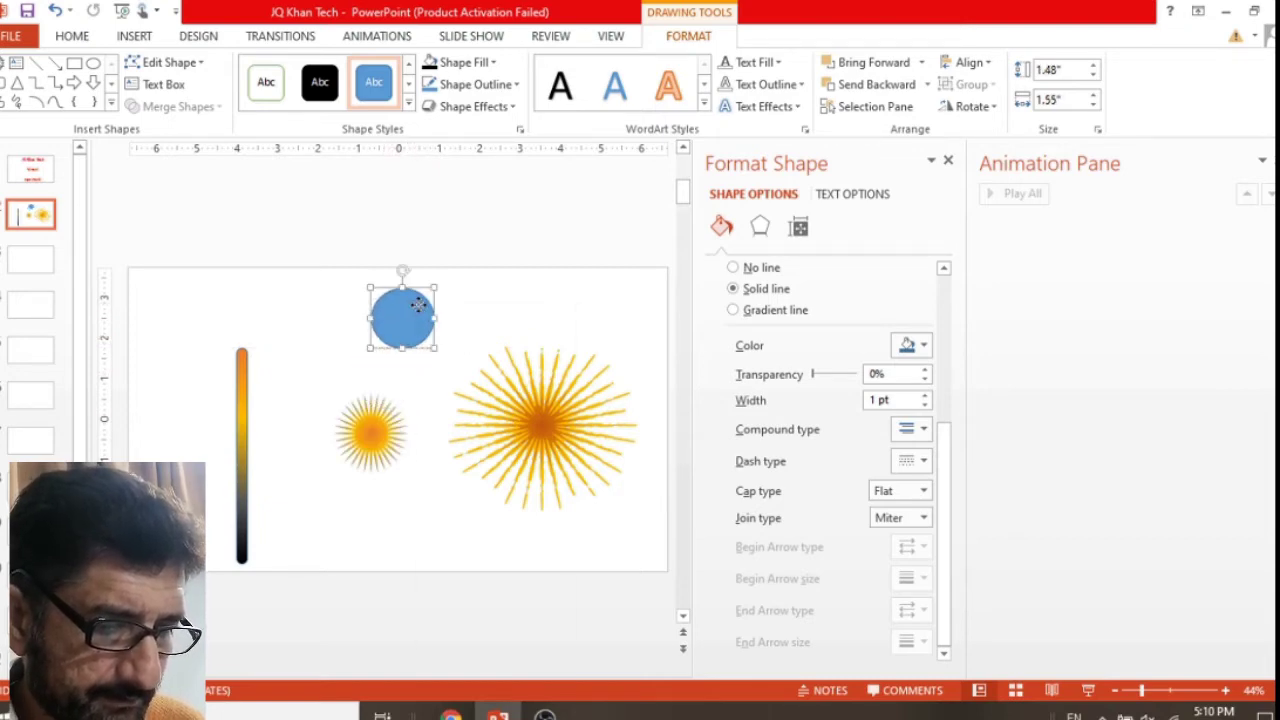
Fill the circle black and move it onto the large burst's centre
right_click(418, 305)
left_click(479, 252)
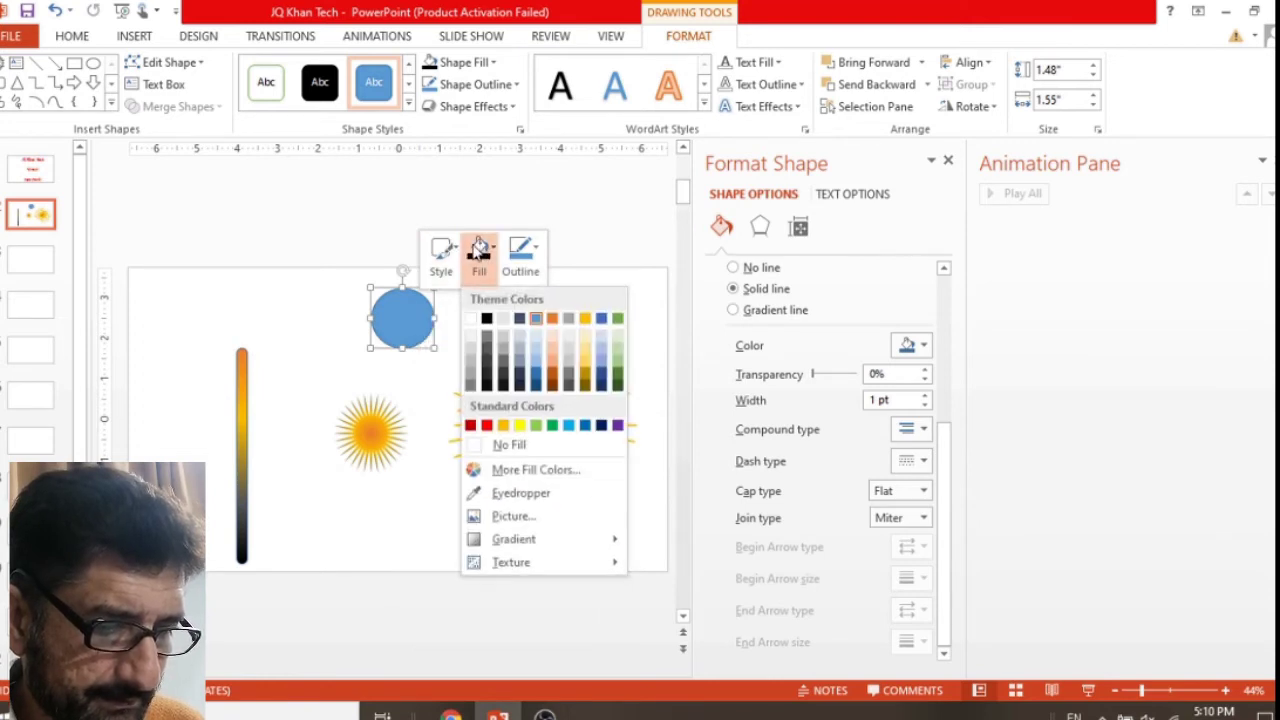
left_click(487, 320)
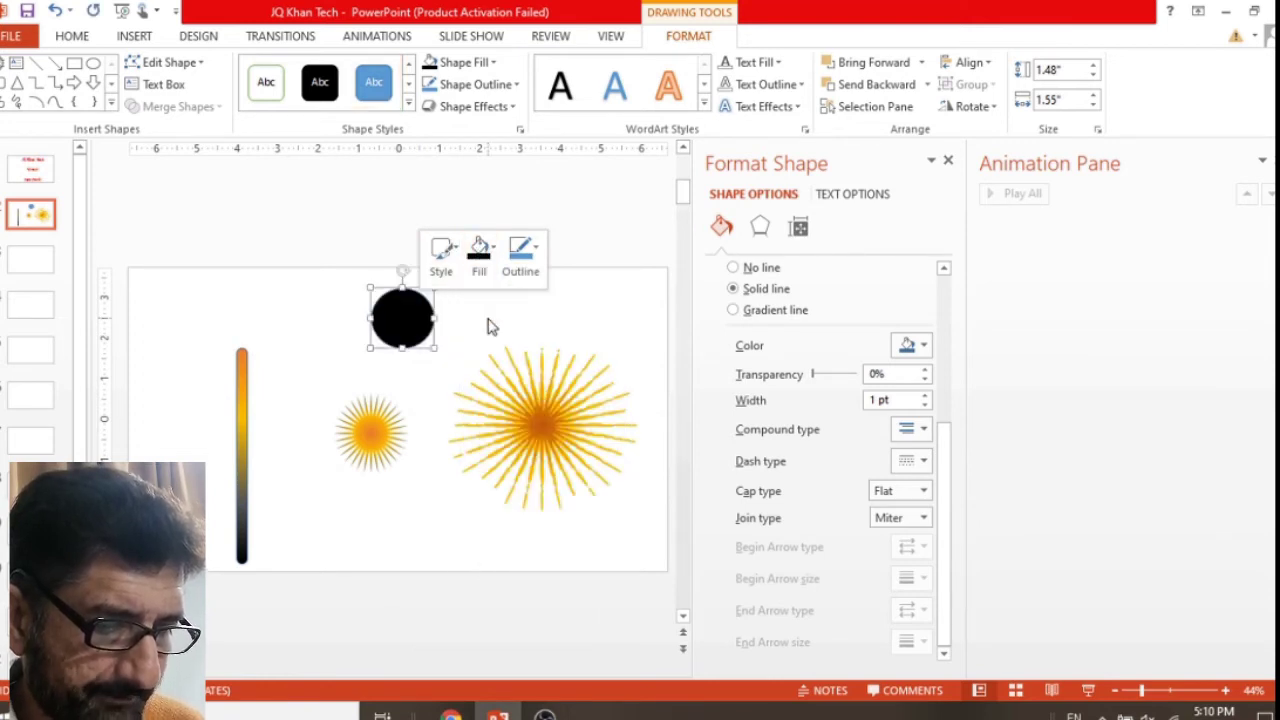
left_click_drag(412, 310, 514, 429)
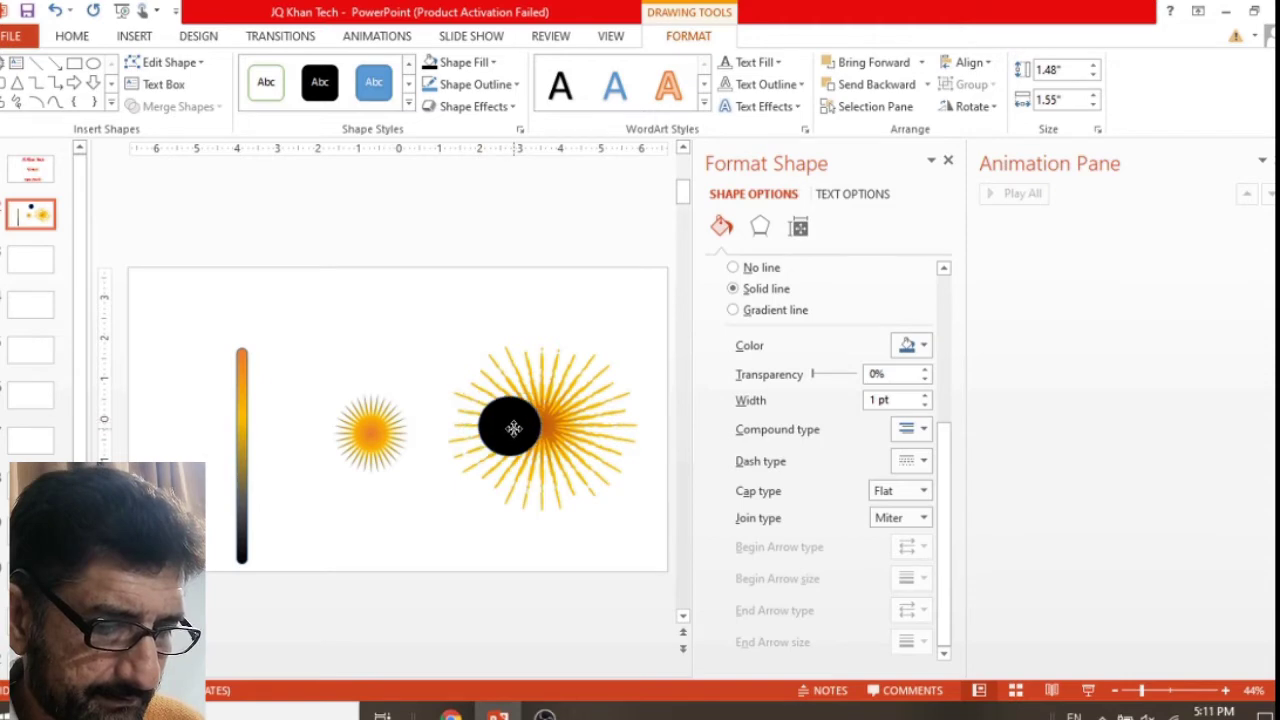
Select the circle and burst together, align them centre, and group them
left_click(588, 470, "shift")
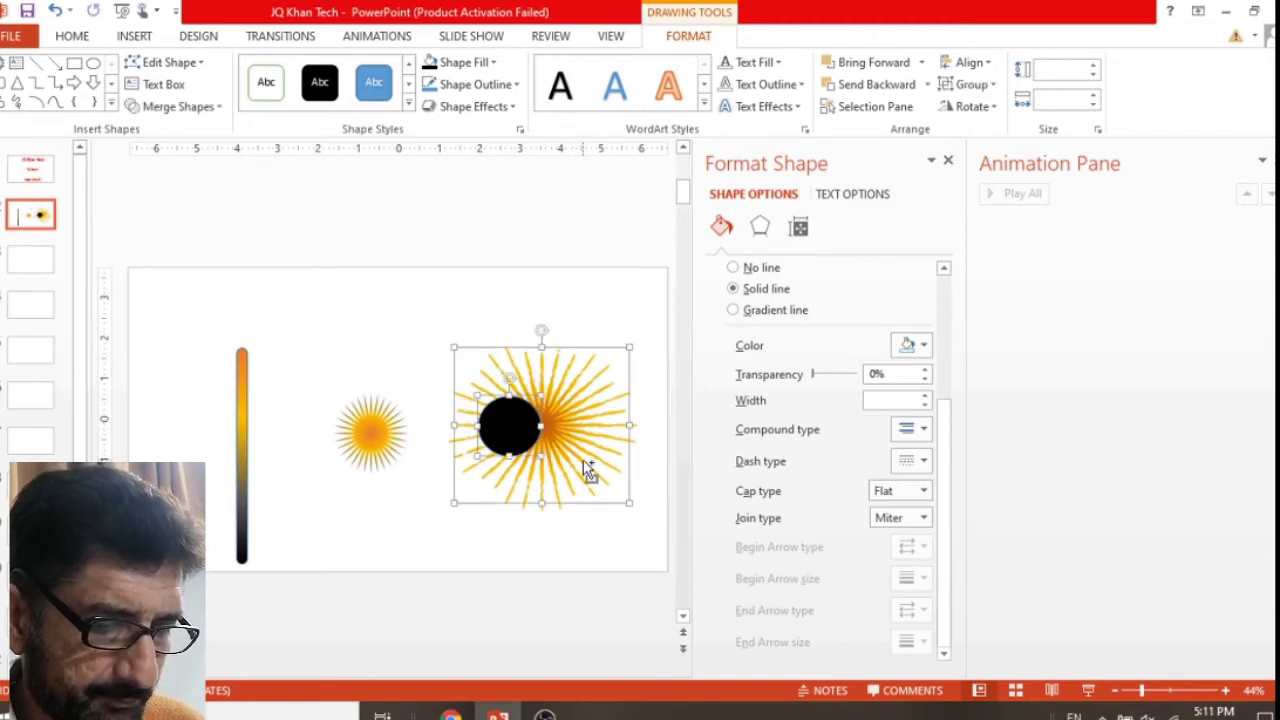
left_click(950, 64)
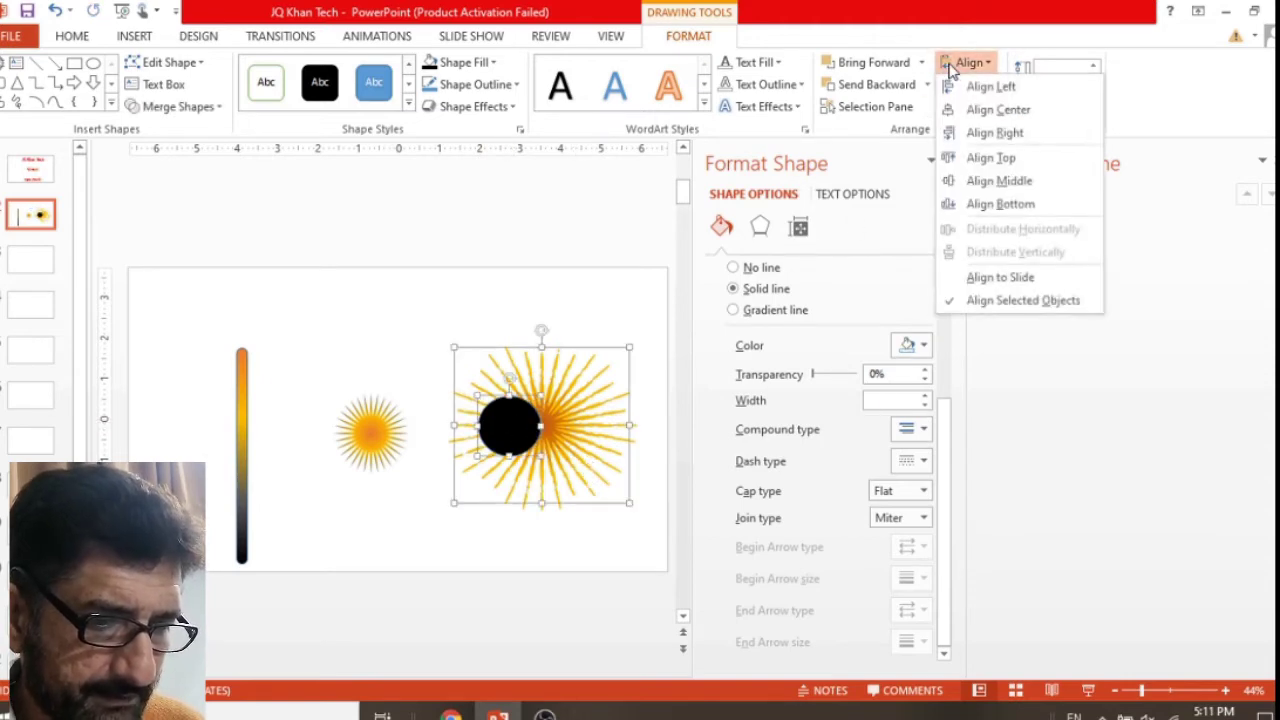
left_click(956, 109)
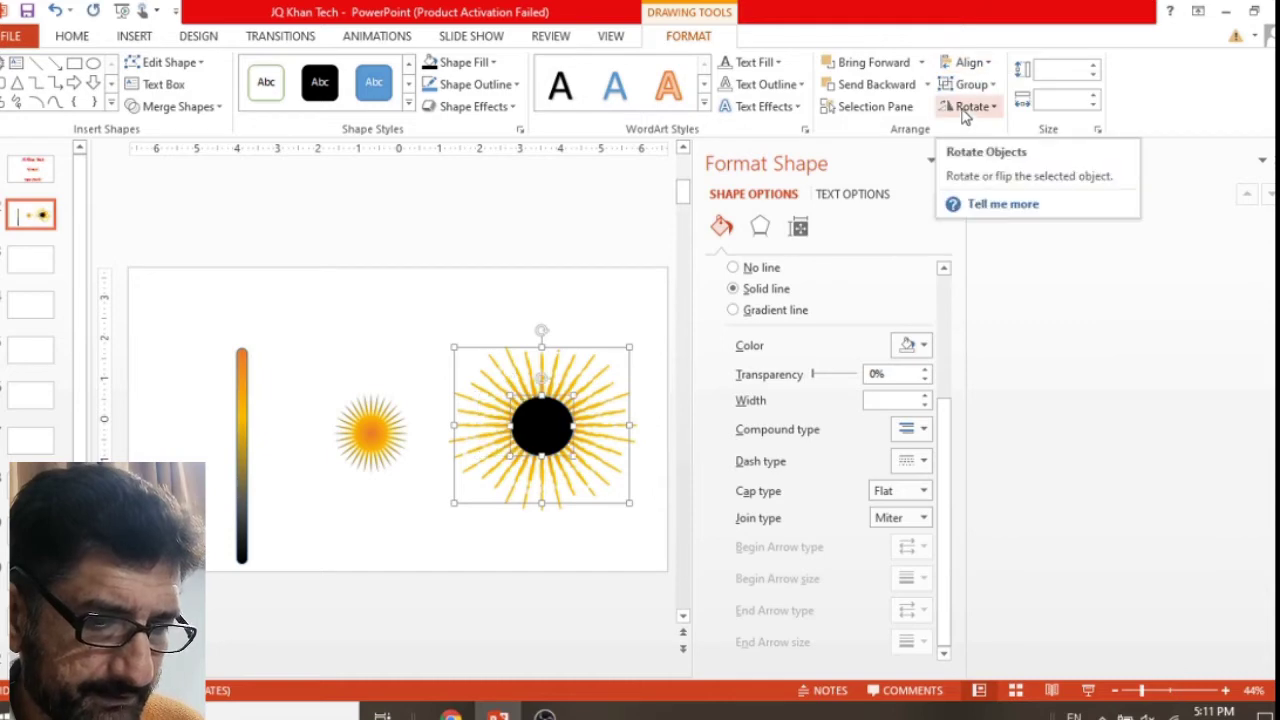
left_click(988, 88)
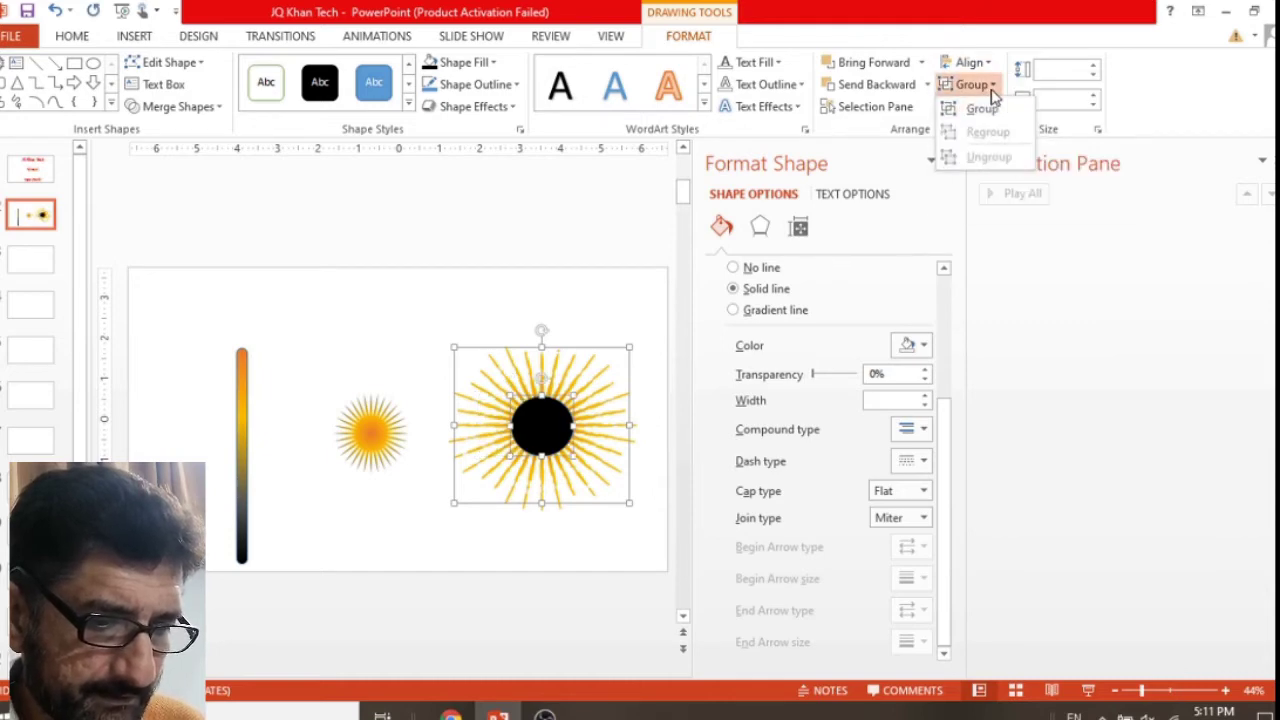
left_click(982, 107)
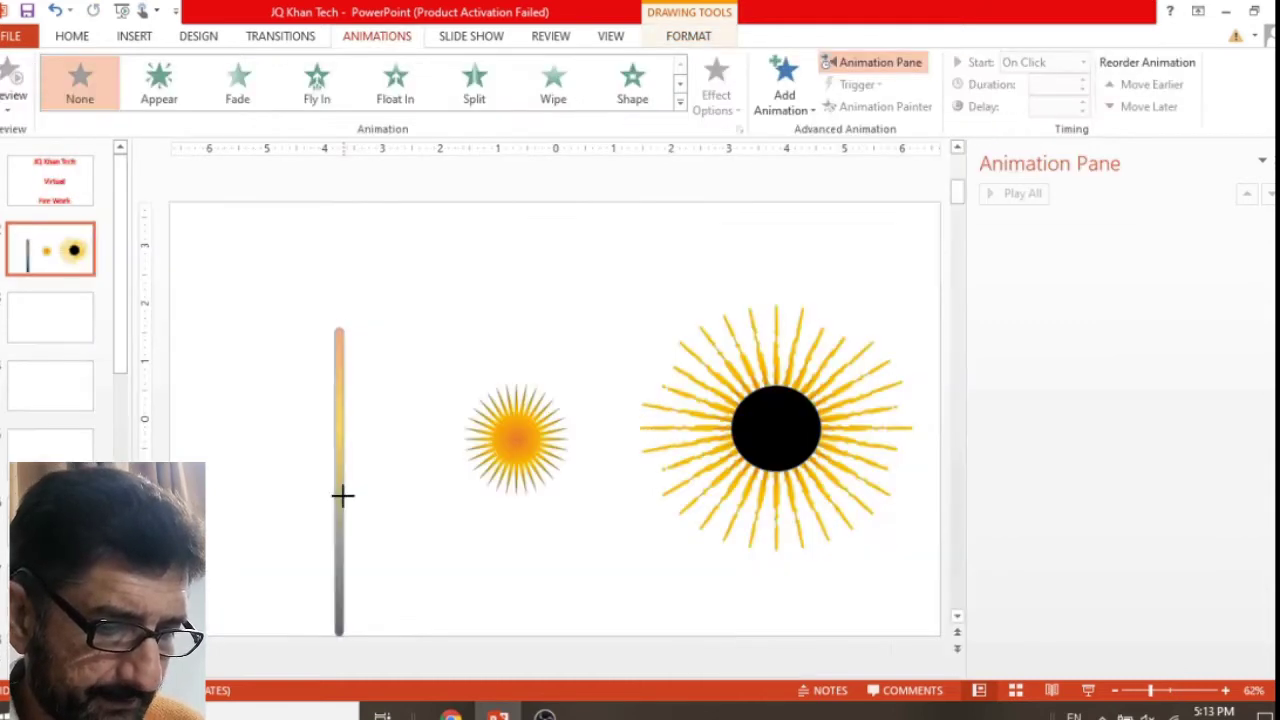
Give the gradient bar a Fly In entrance and the small starburst a Zoom entrance
left_click(340, 490)
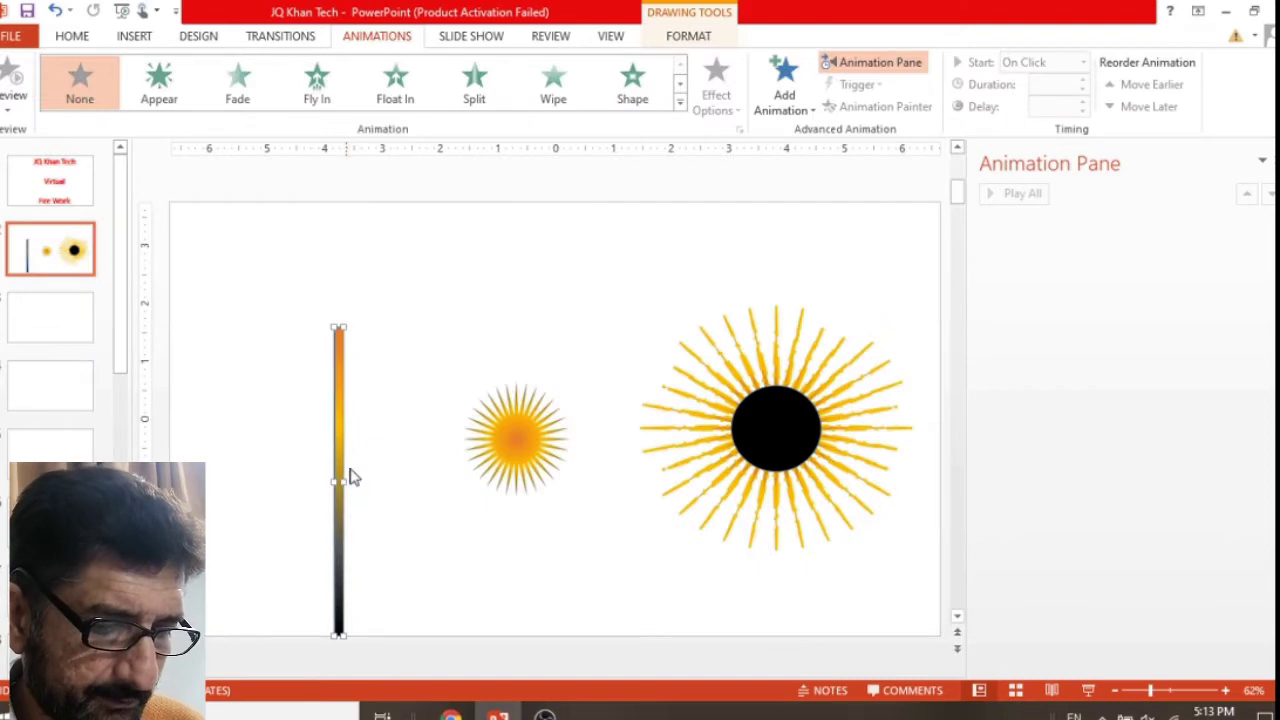
left_click(328, 92)
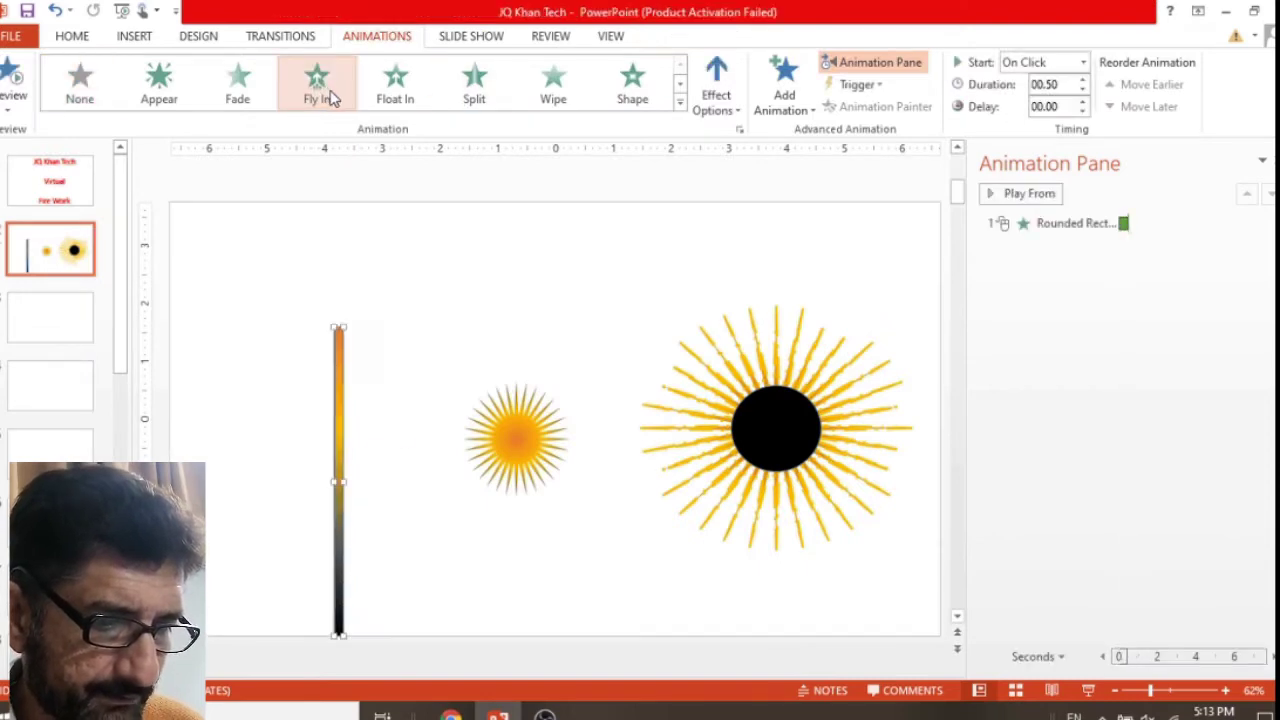
left_click(524, 432)
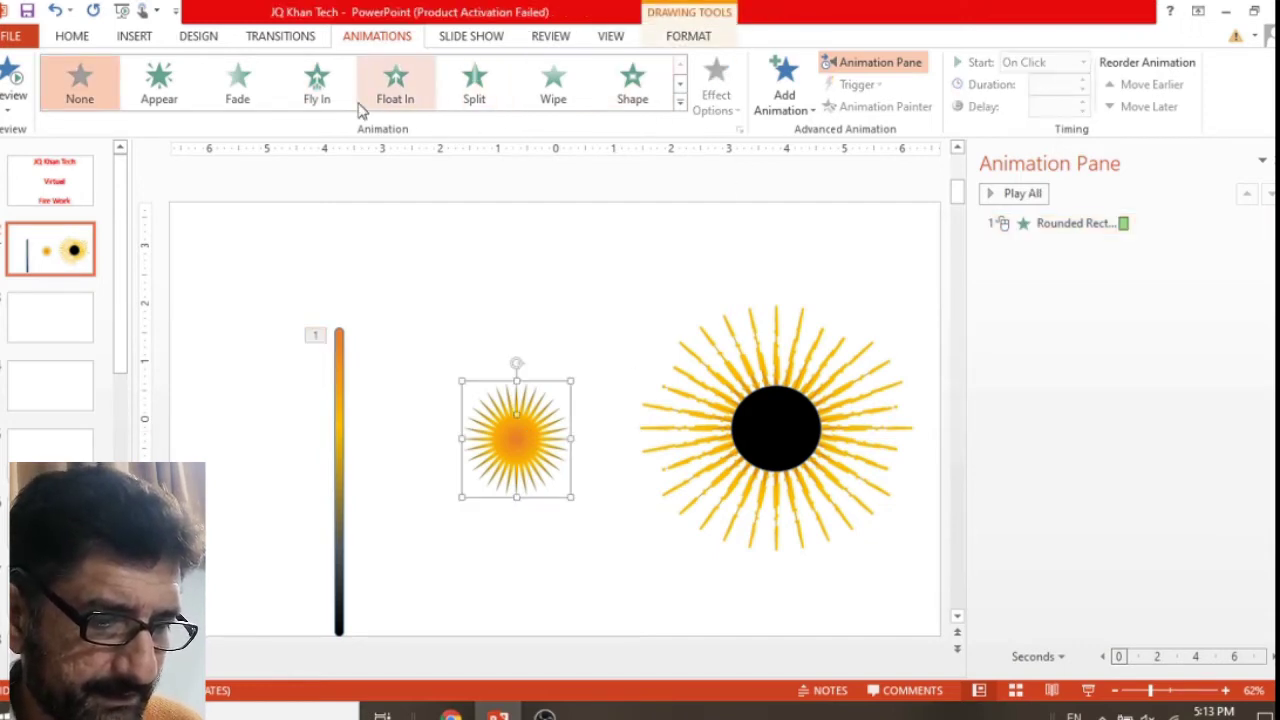
left_click(679, 106)
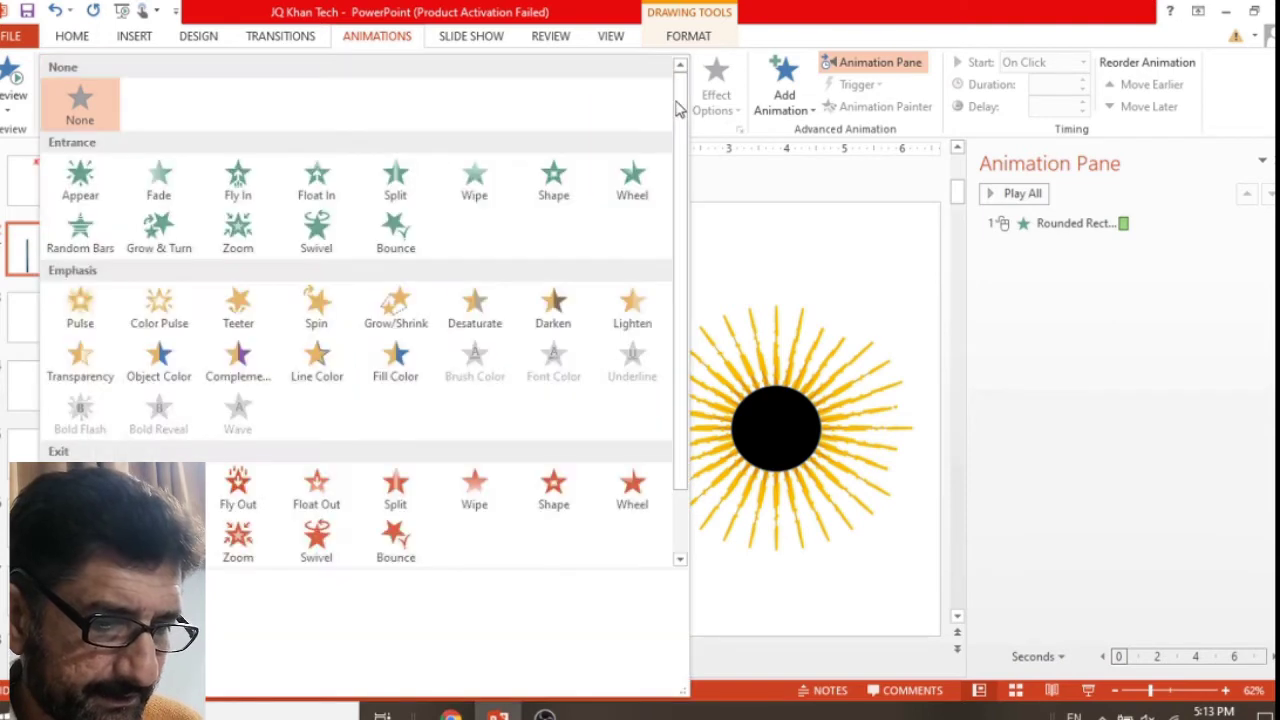
left_click(238, 232)
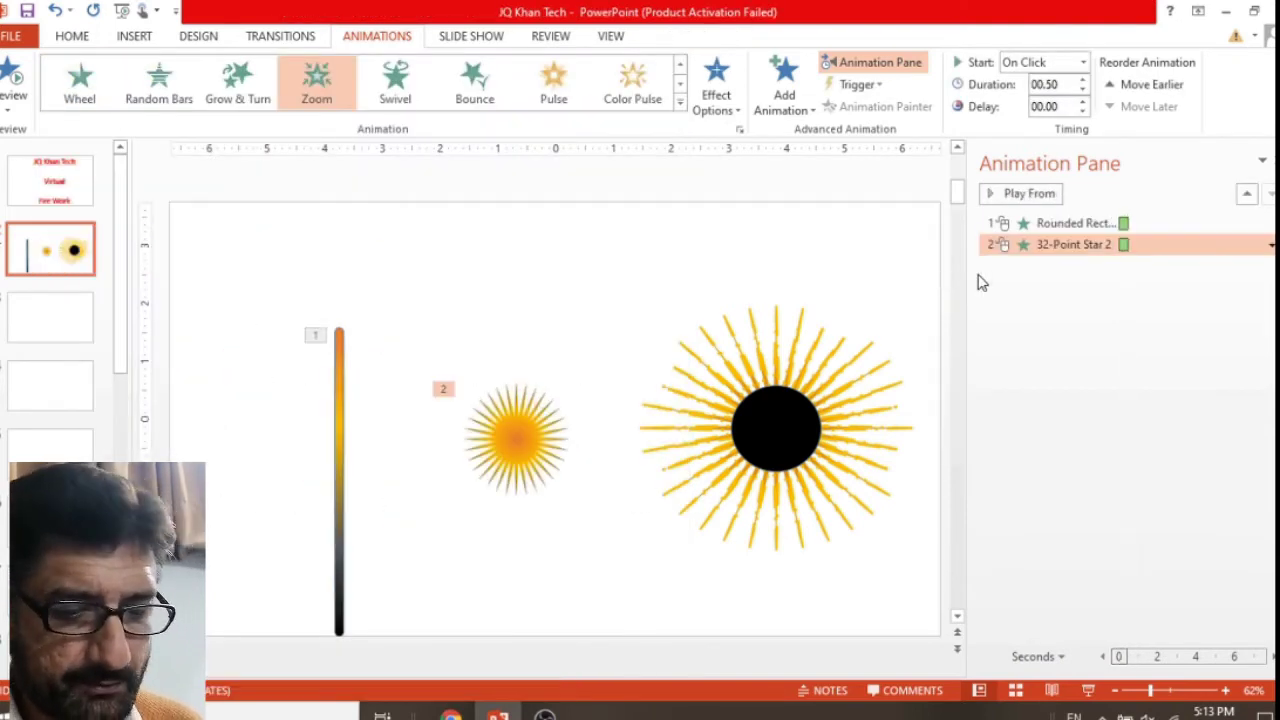
Set the starburst's Zoom to start With Previous, alongside the bar's fly-in
left_click(1033, 220, "ctrl")
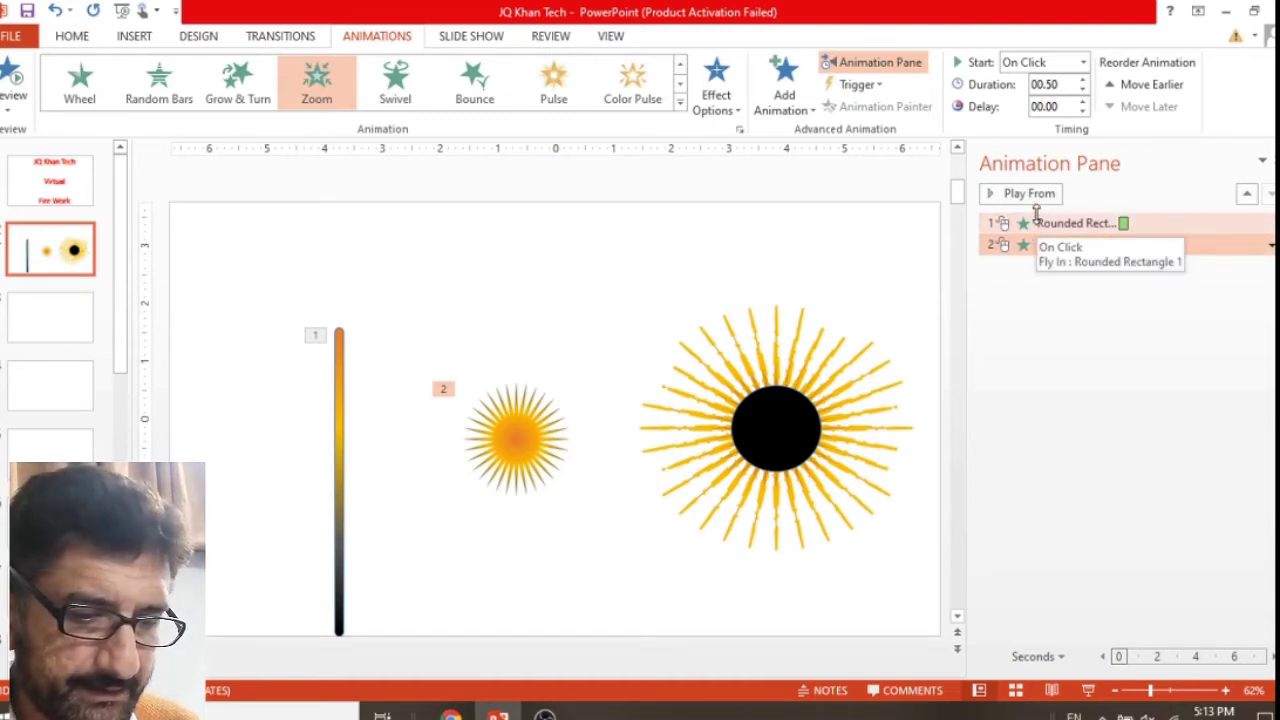
left_click(1084, 63)
left_click(1066, 102)
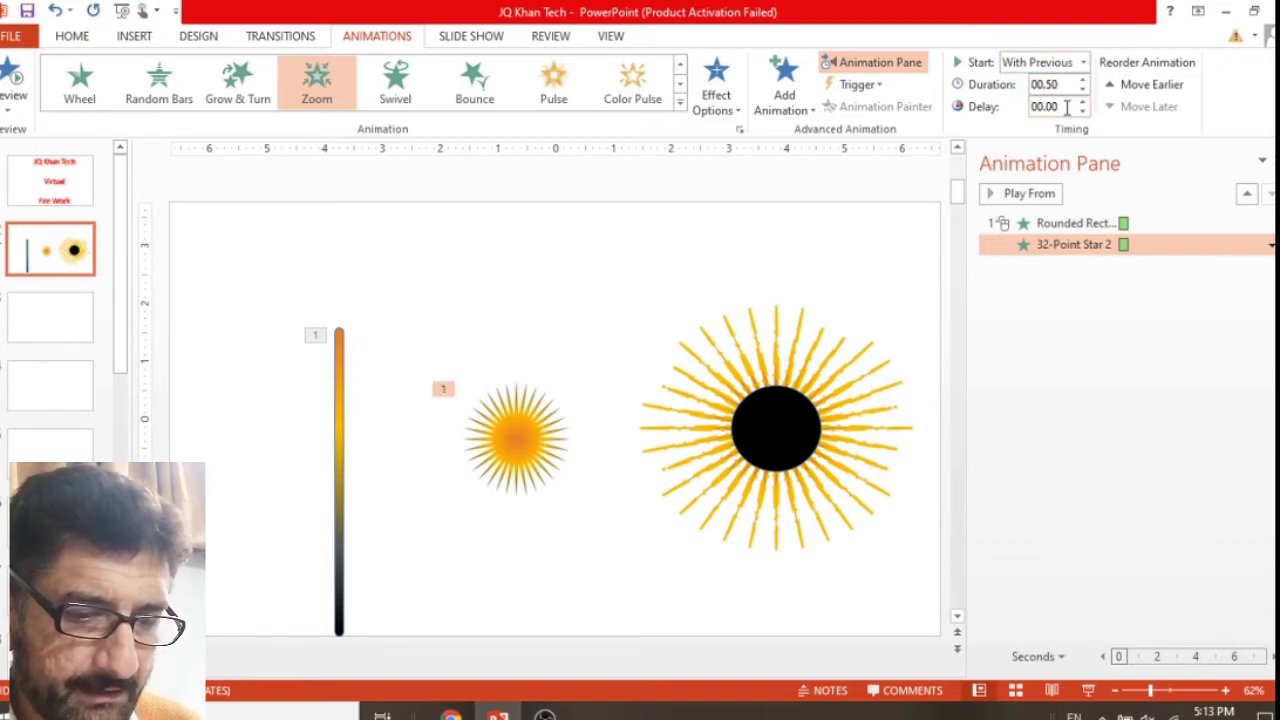
left_click(342, 452)
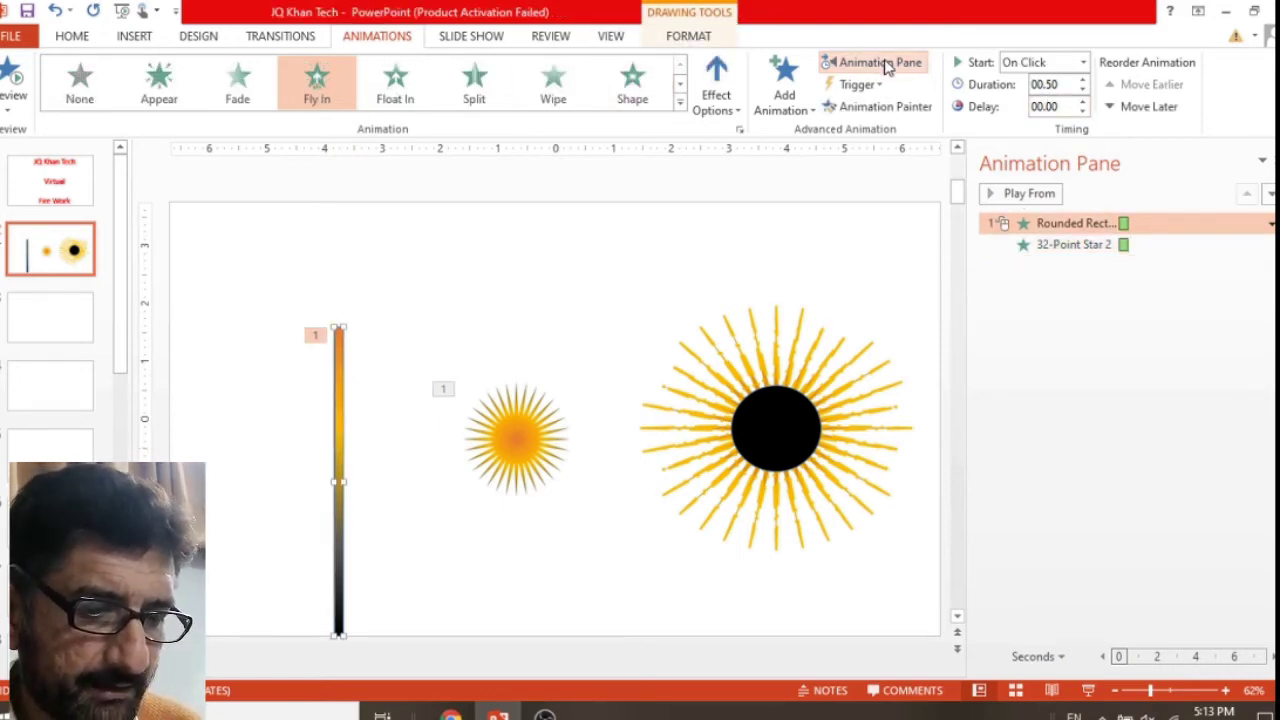
Add a Disappear exit effect to the gradient bar from More Exit Effects
left_click(784, 88)
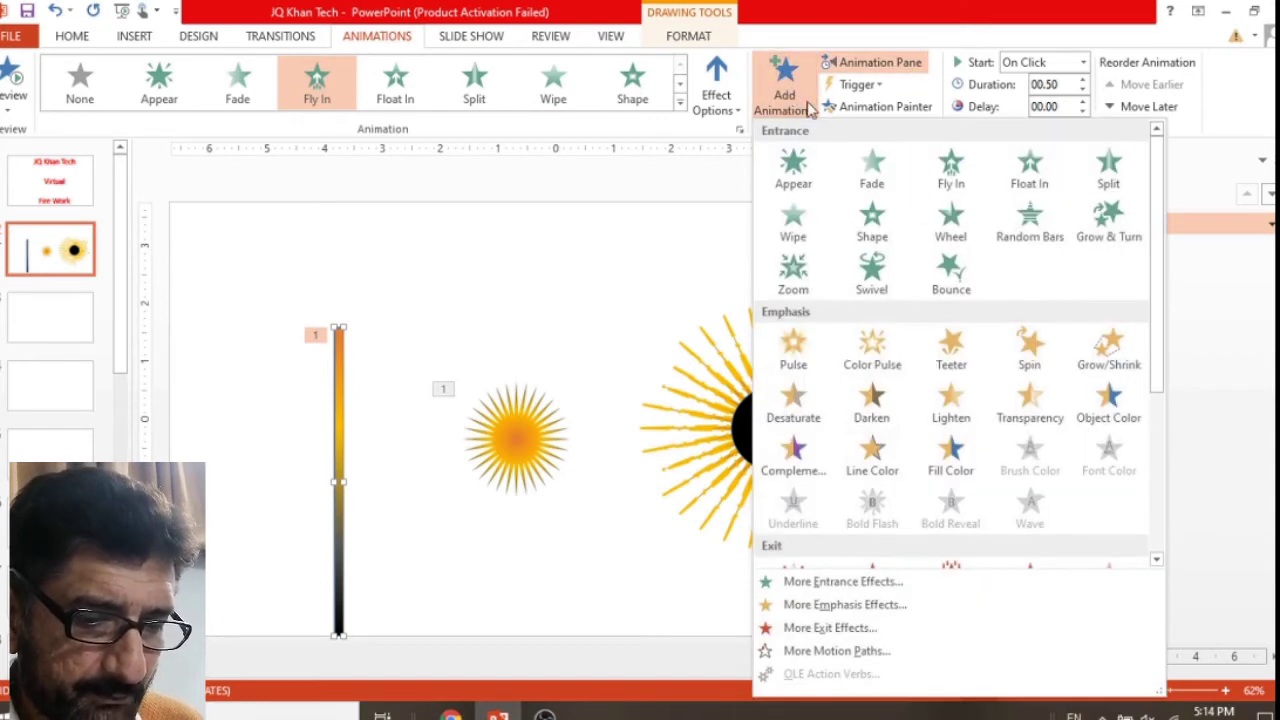
left_click(815, 628)
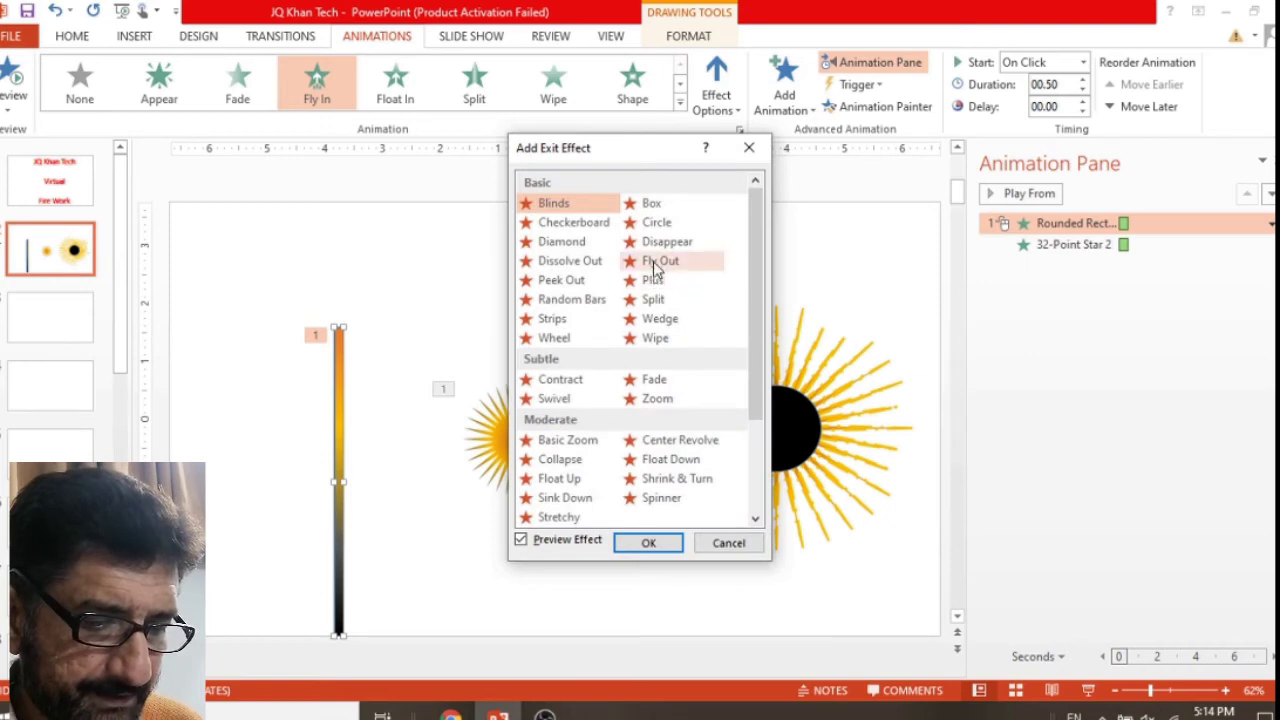
left_click(651, 247)
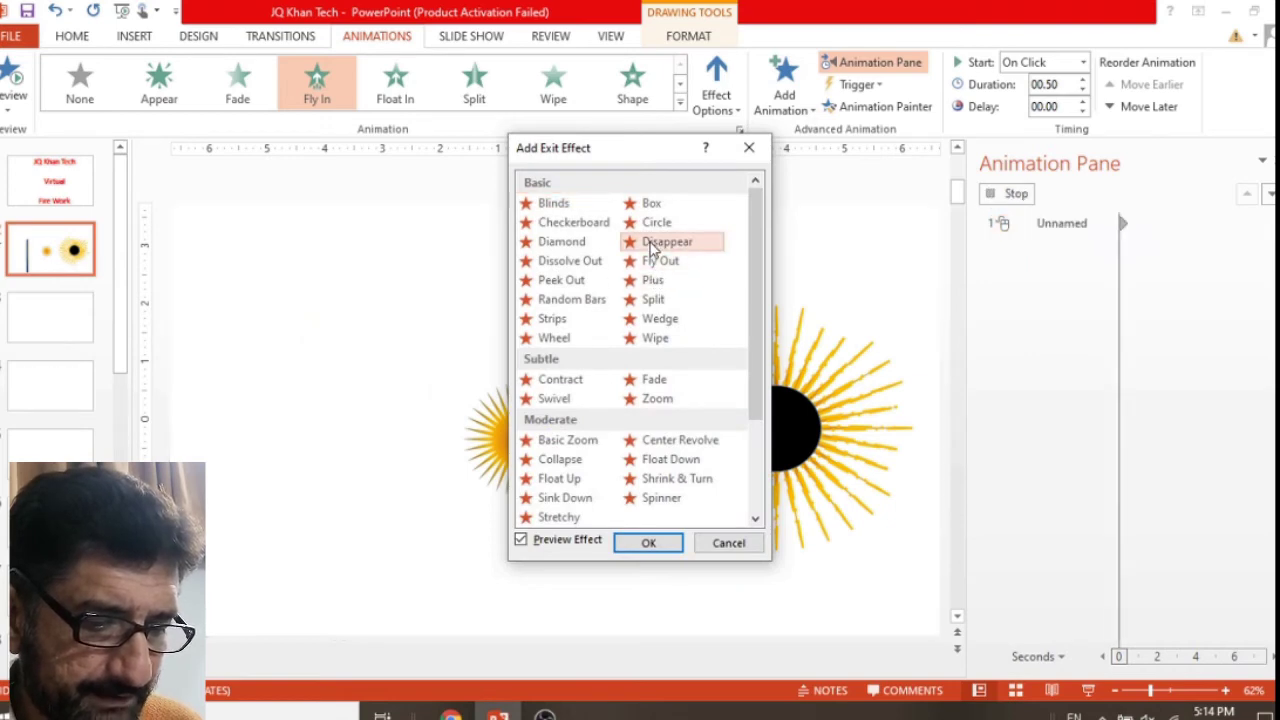
left_click(645, 543)
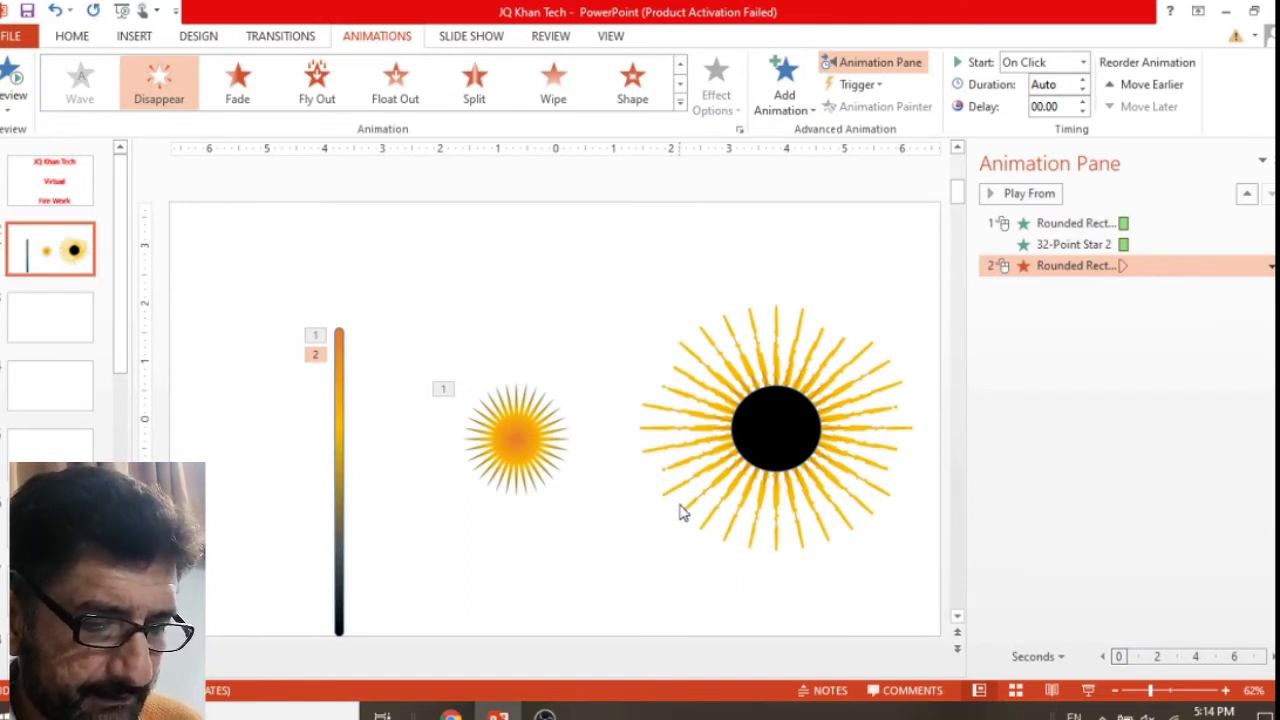
left_click(1126, 222)
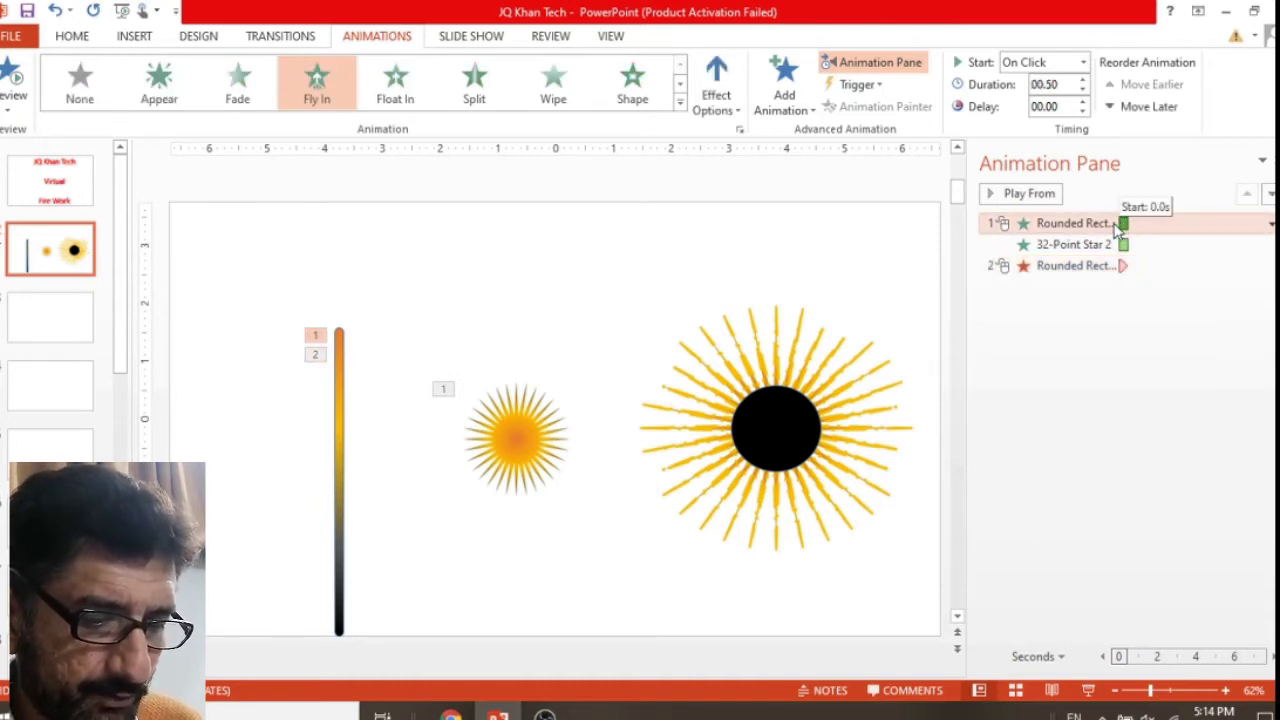
left_click(925, 185)
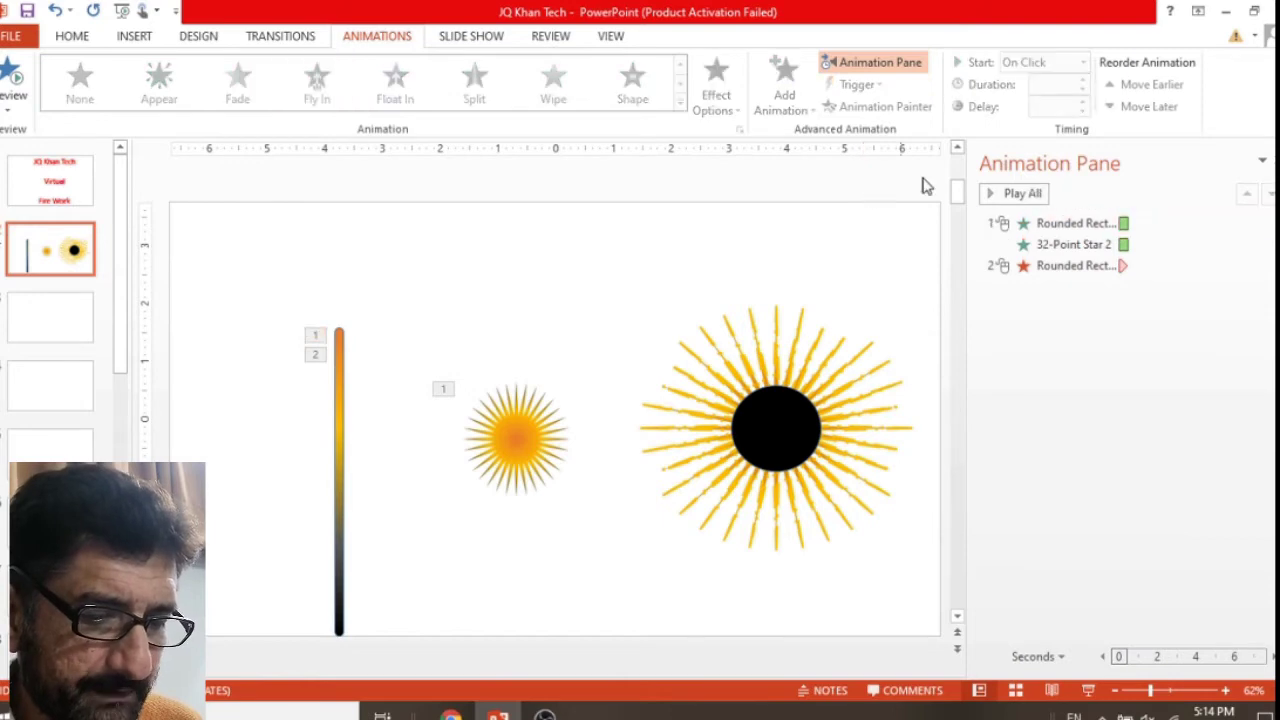
left_click(996, 196)
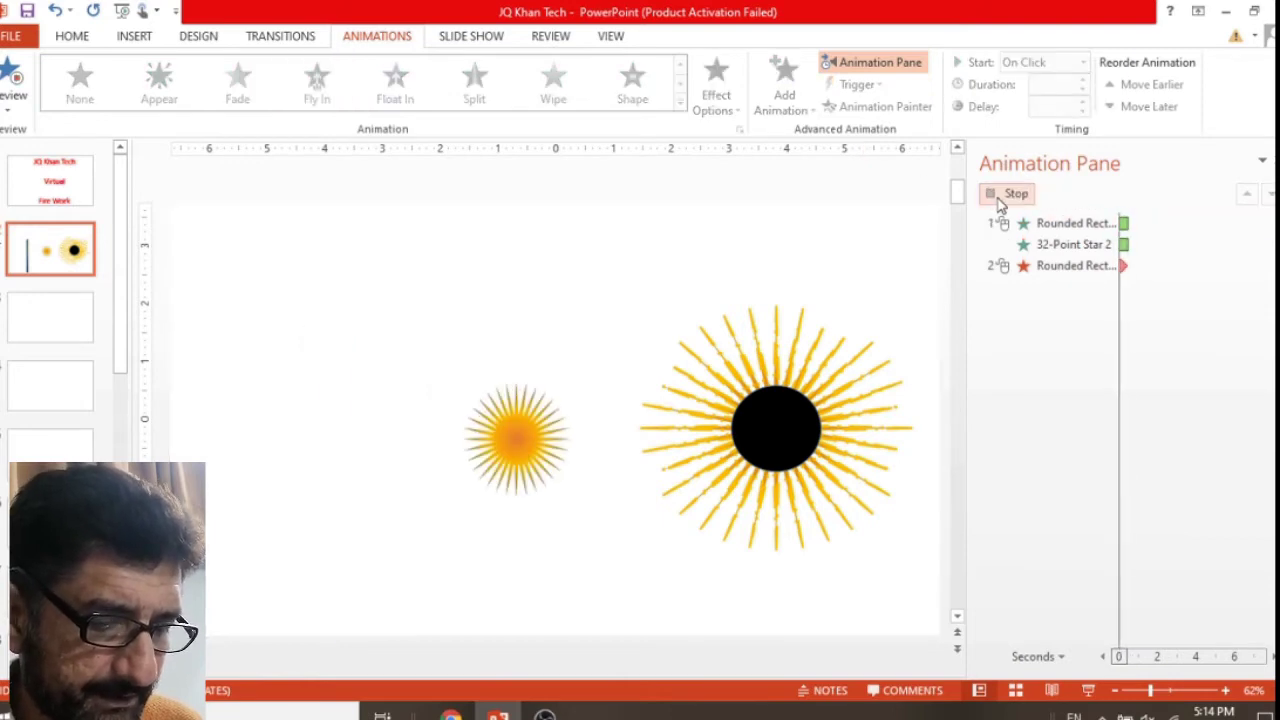
left_click(1000, 196)
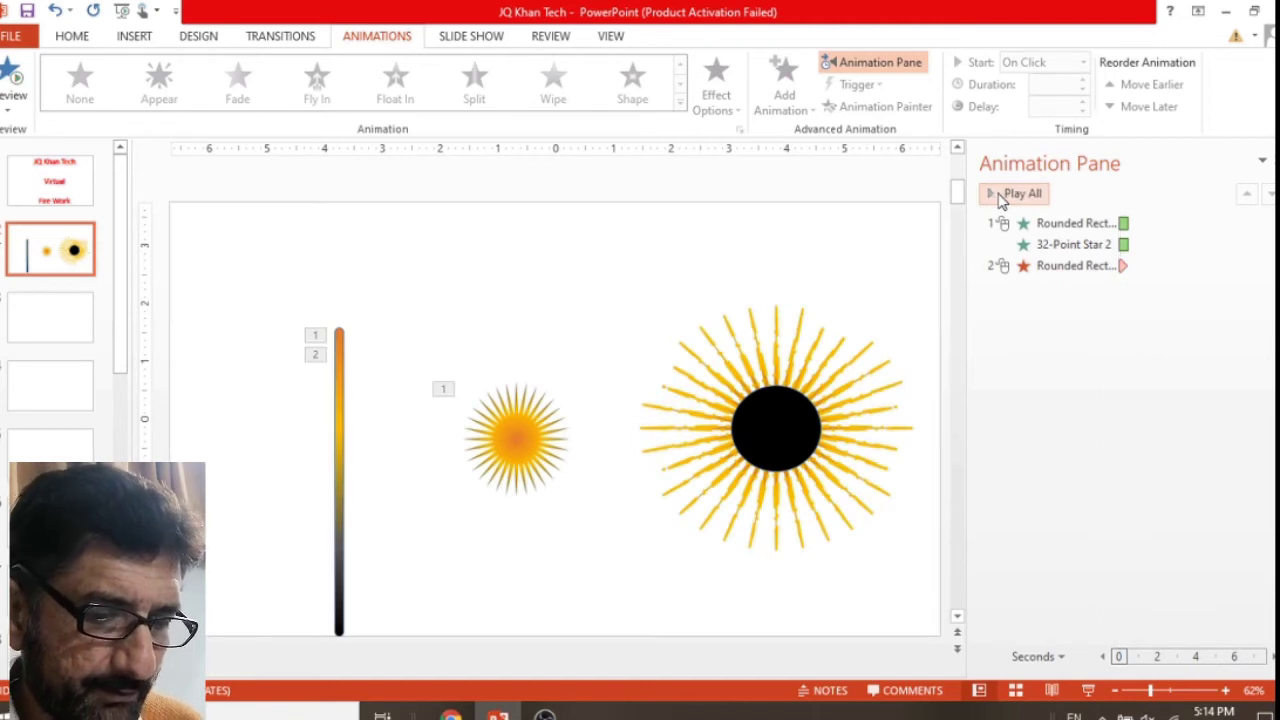
left_click(1000, 196)
left_click(1000, 196)
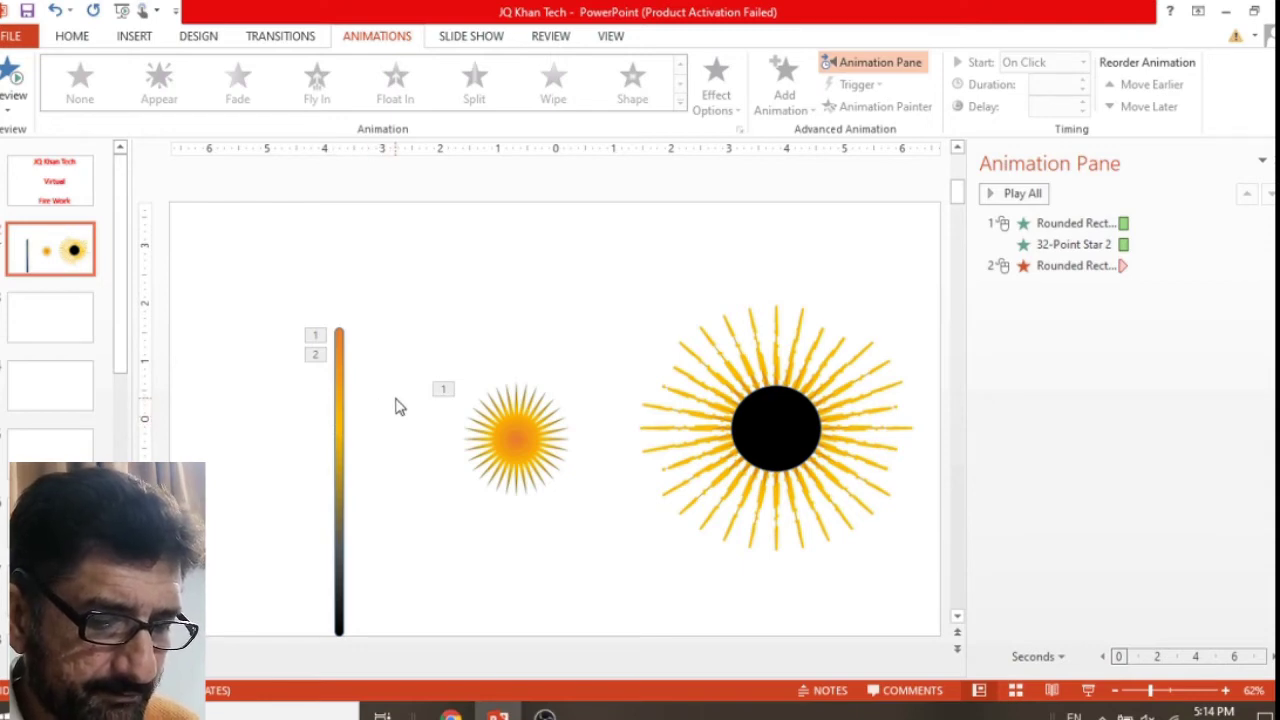
Add a Grow/Shrink emphasis to the small starburst, starting After Previous, lasting 0.25 seconds
left_click(509, 431)
left_click(796, 82)
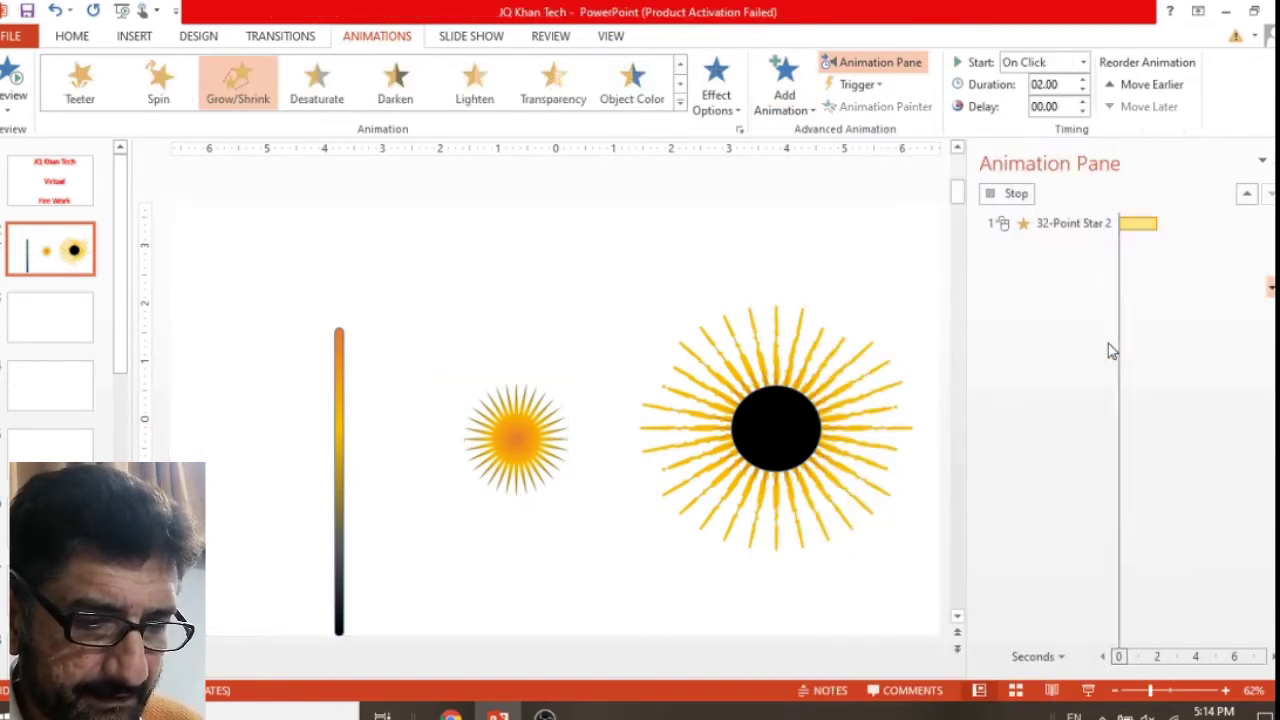
left_click(1107, 349)
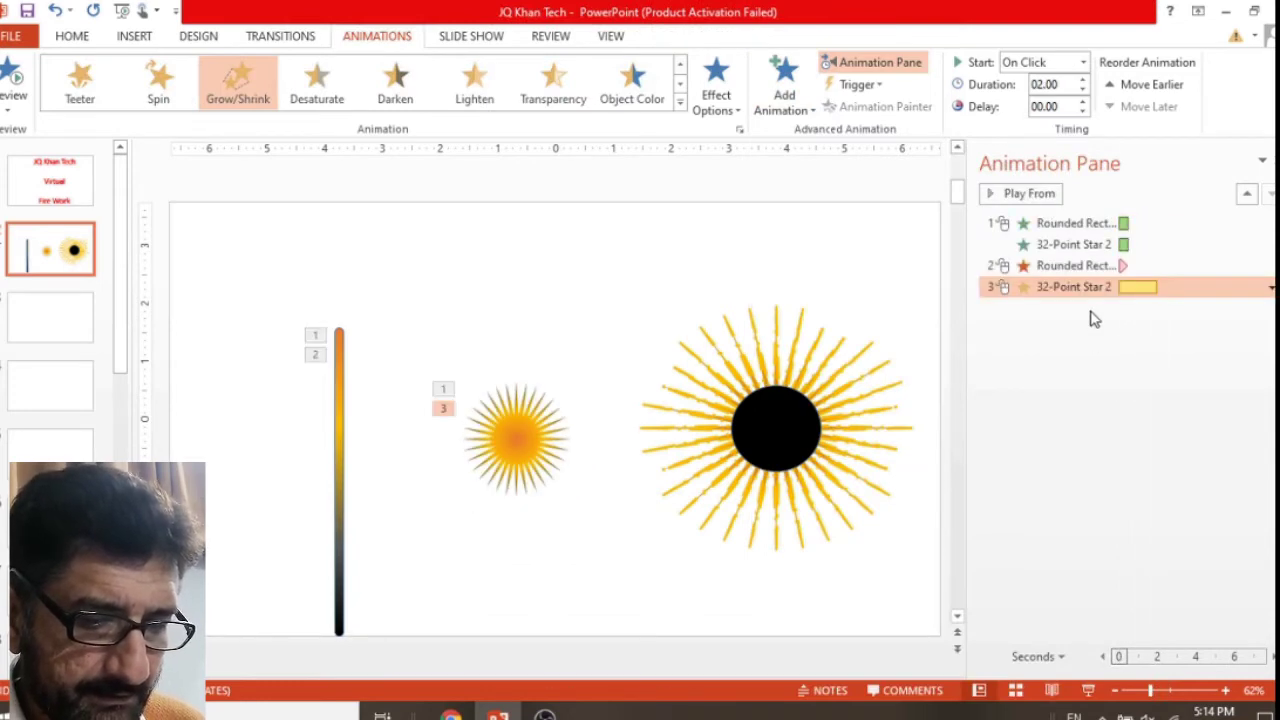
left_click(1084, 62)
left_click(1040, 121)
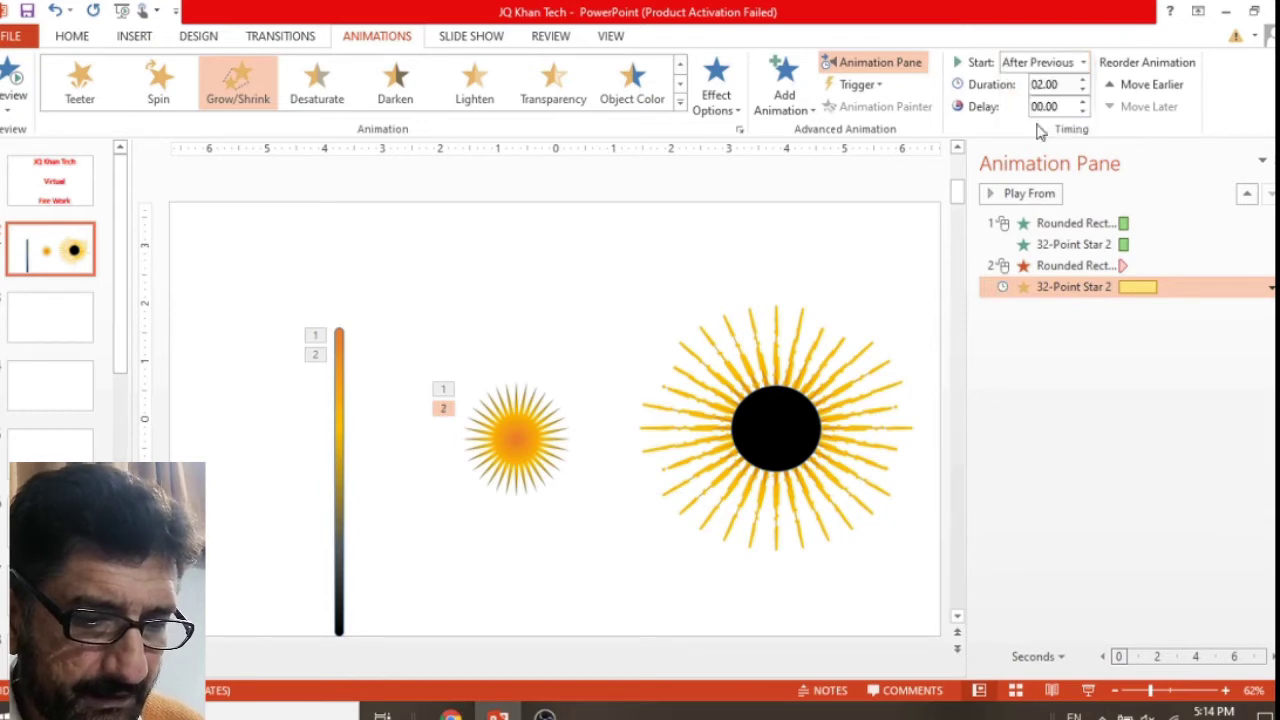
left_click(1057, 88)
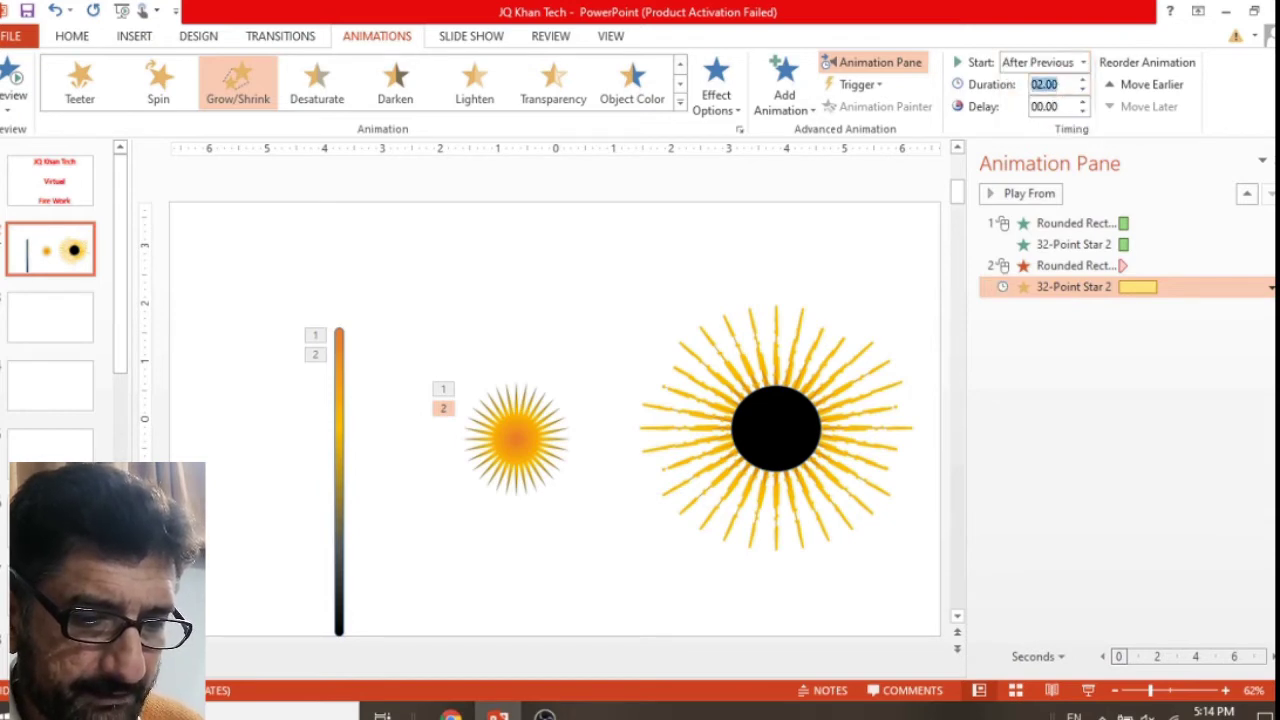
key("BackSpace")
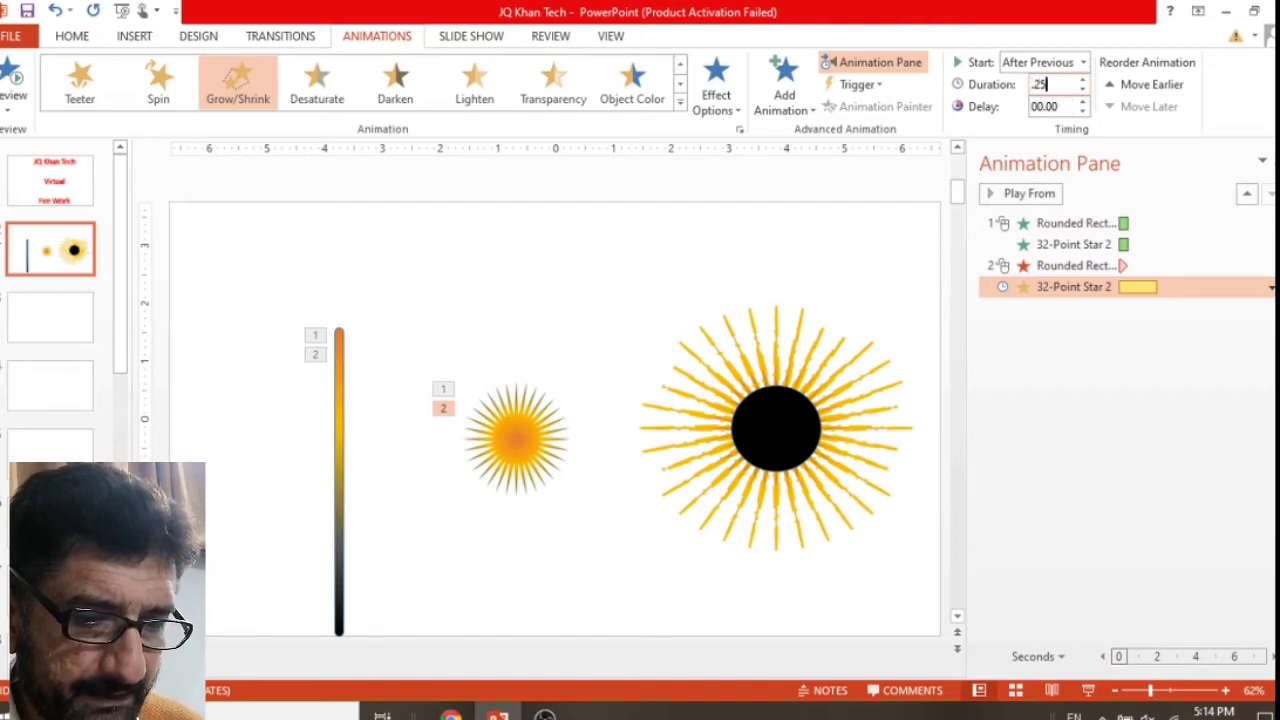
key("Return")
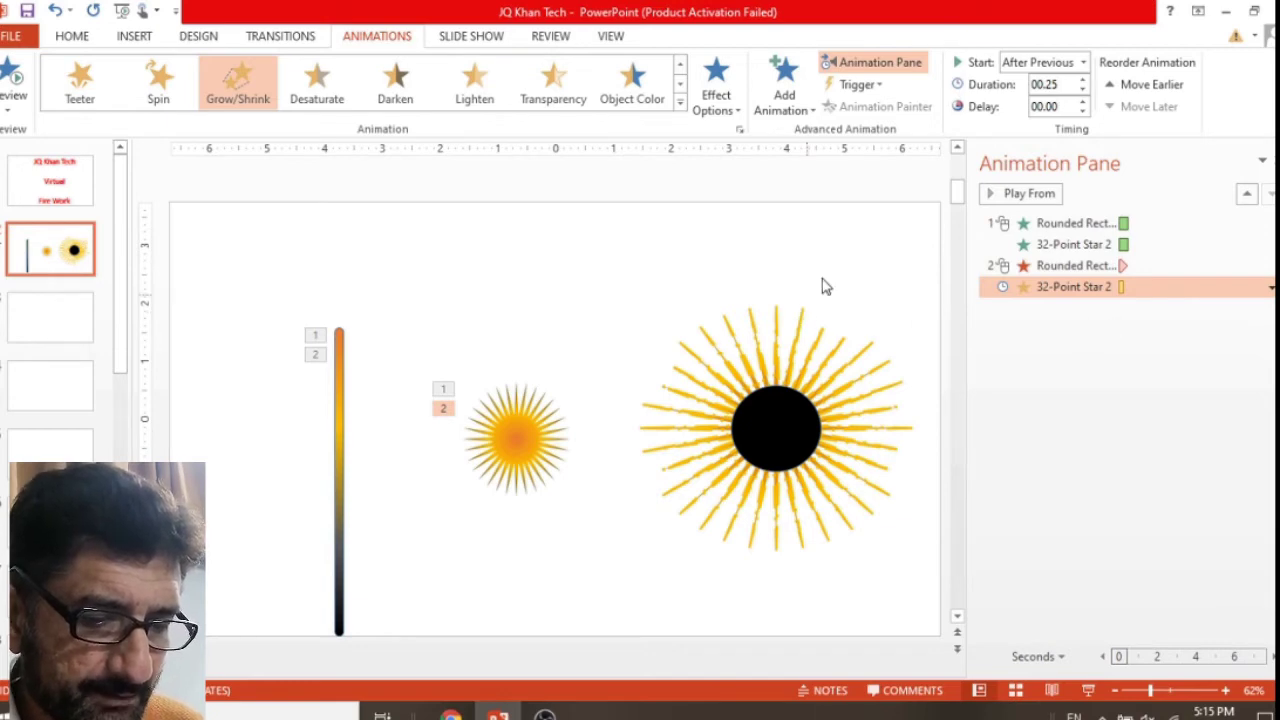
Preview the full four-animation sequence with Play All
left_click(795, 176)
left_click(1024, 195)
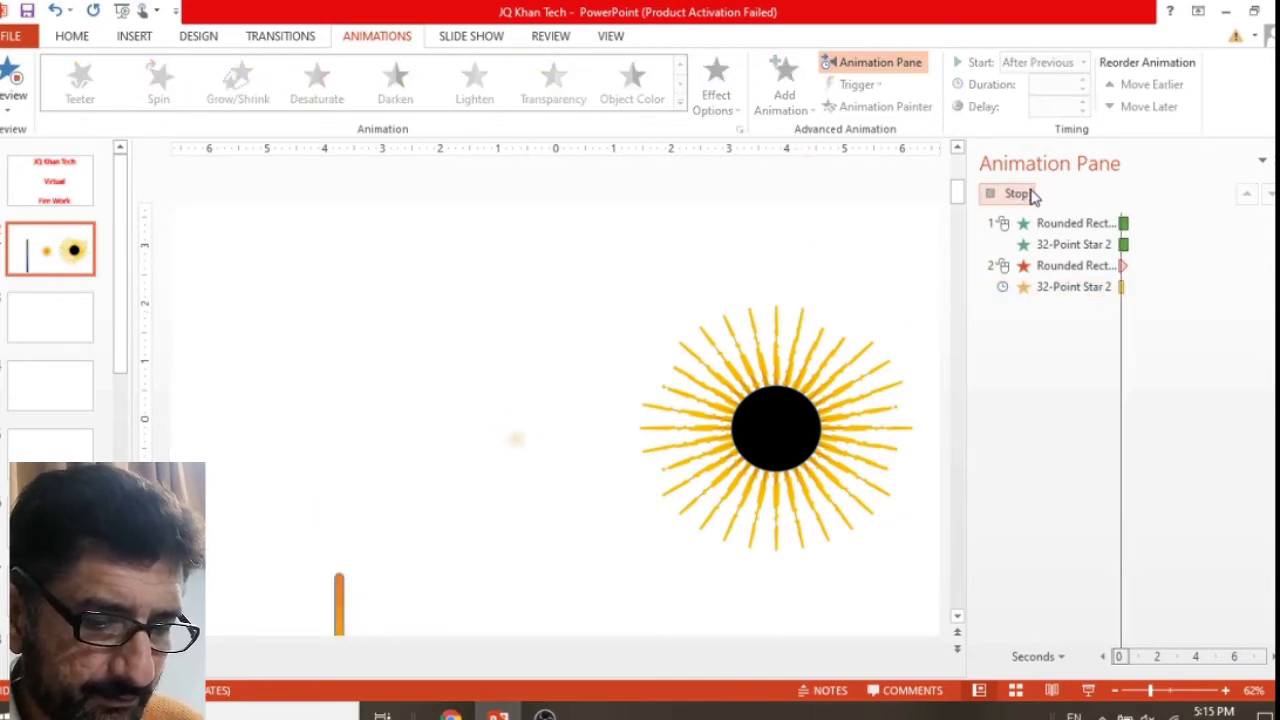
left_click(1016, 194)
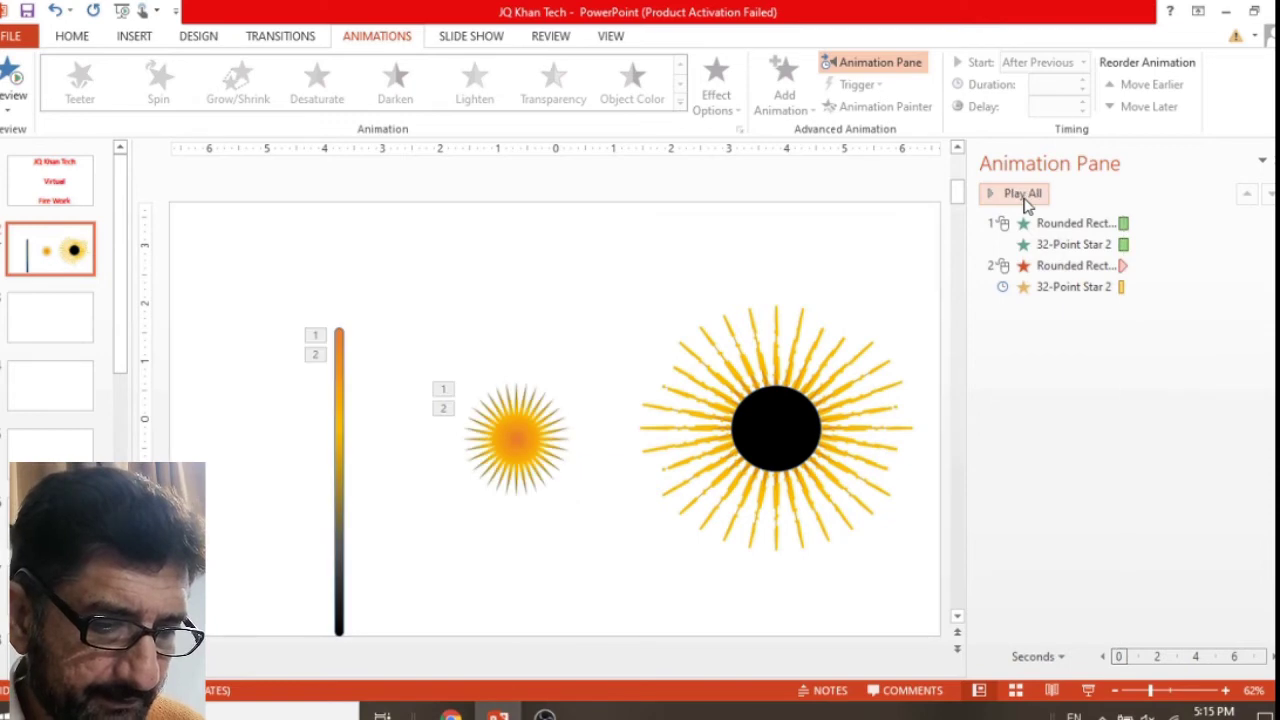